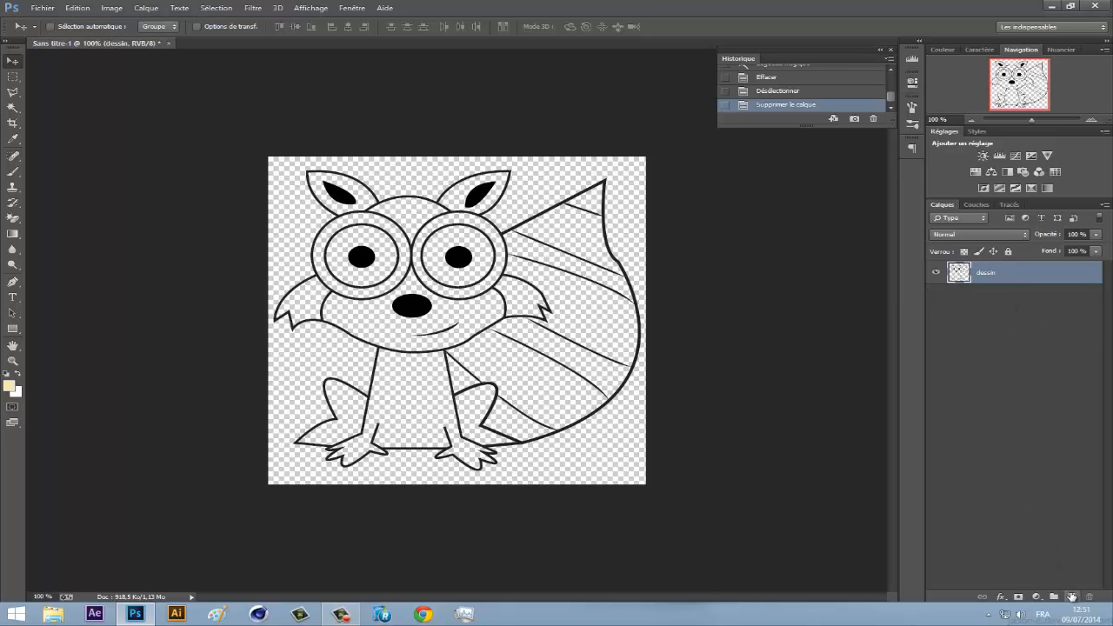
- Create a new layer, place it beneath the dessin layer, and rename it Coloriage
left_click(1071, 596)
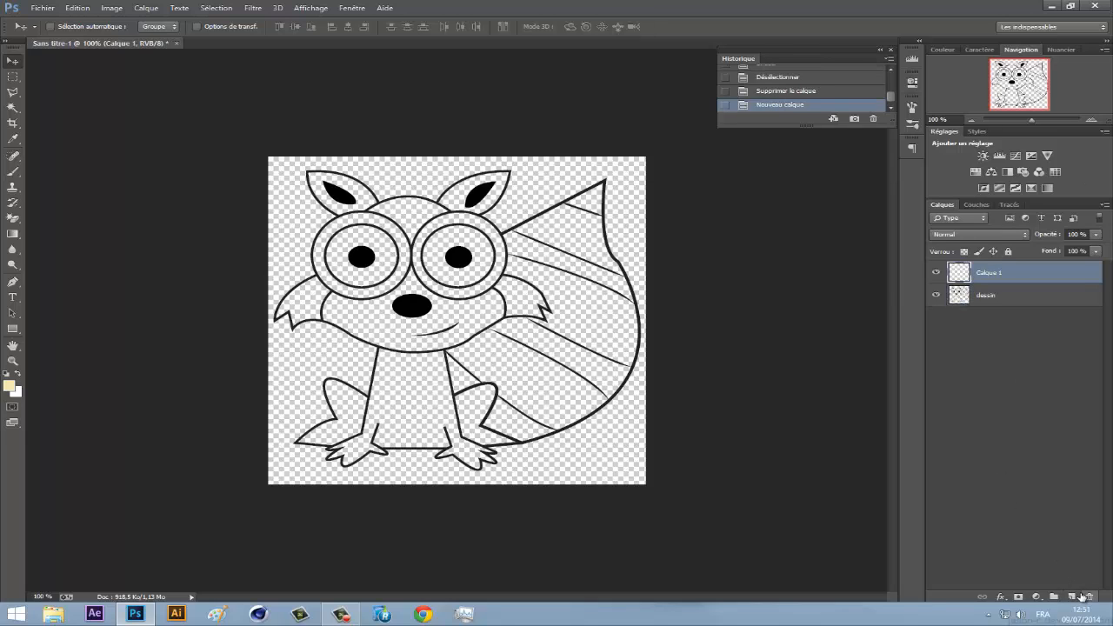
mouse_move(1110, 622)
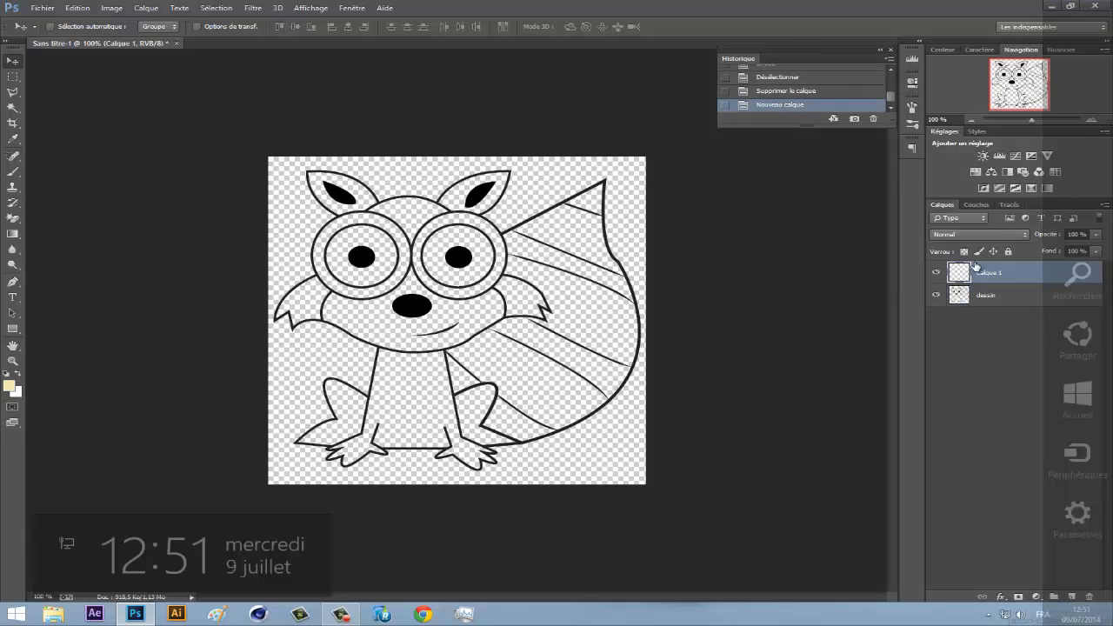
left_click_drag(984, 275, 972, 320)
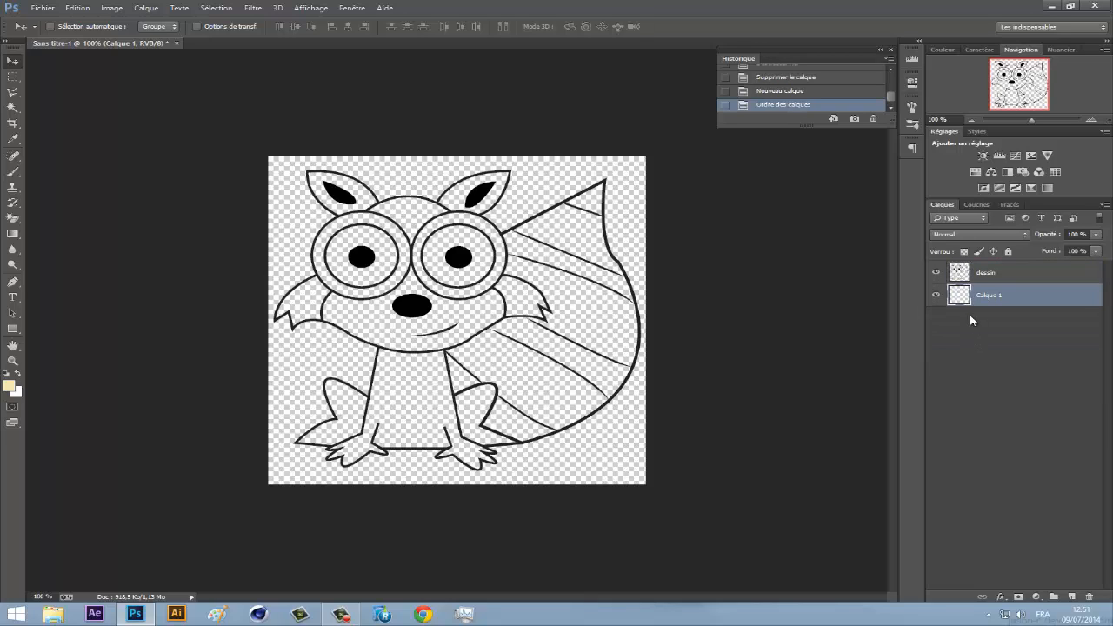
double_click(988, 295)
type("Coloriage")
key("Return")
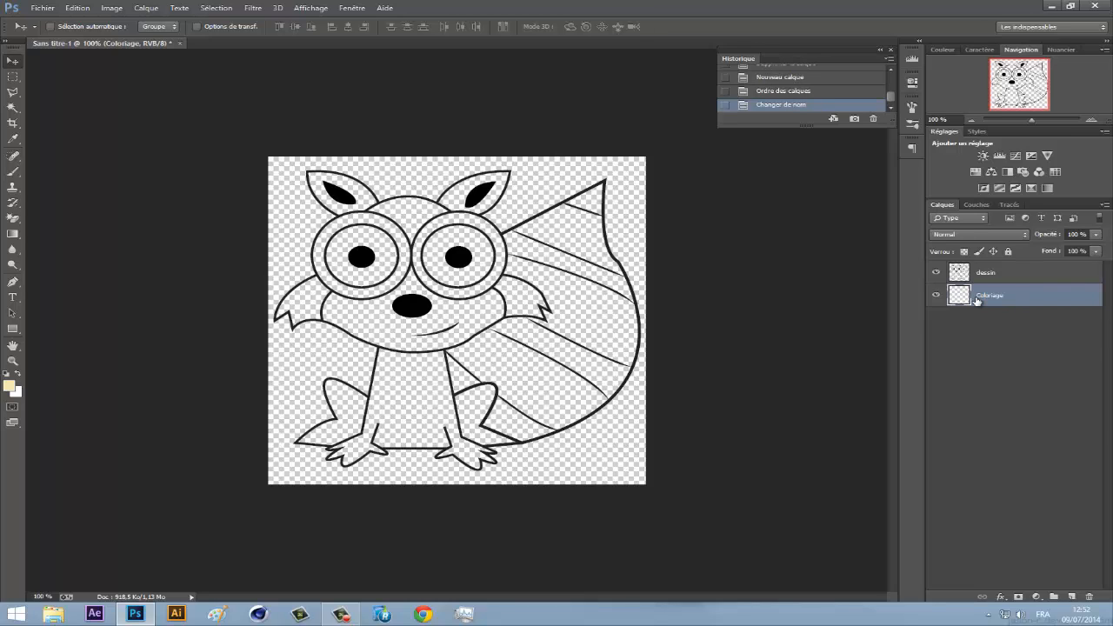
- Select the insides of the raccoon's ears, forehead, face and both cheeks on the dessin layer with the Magic Wand
left_click(1094, 280)
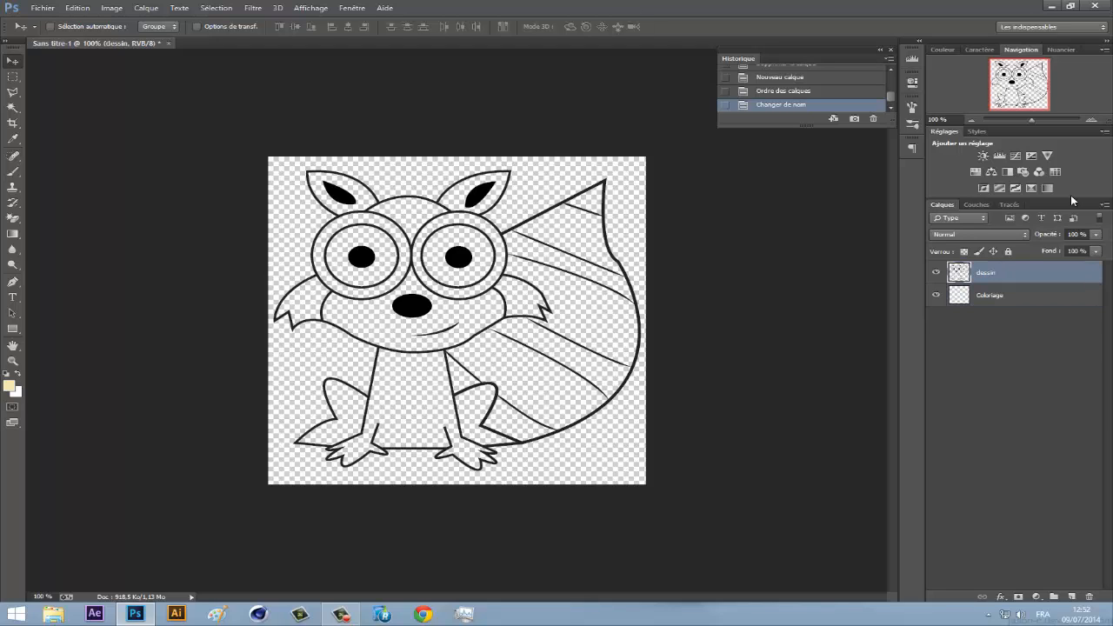
left_click(14, 109)
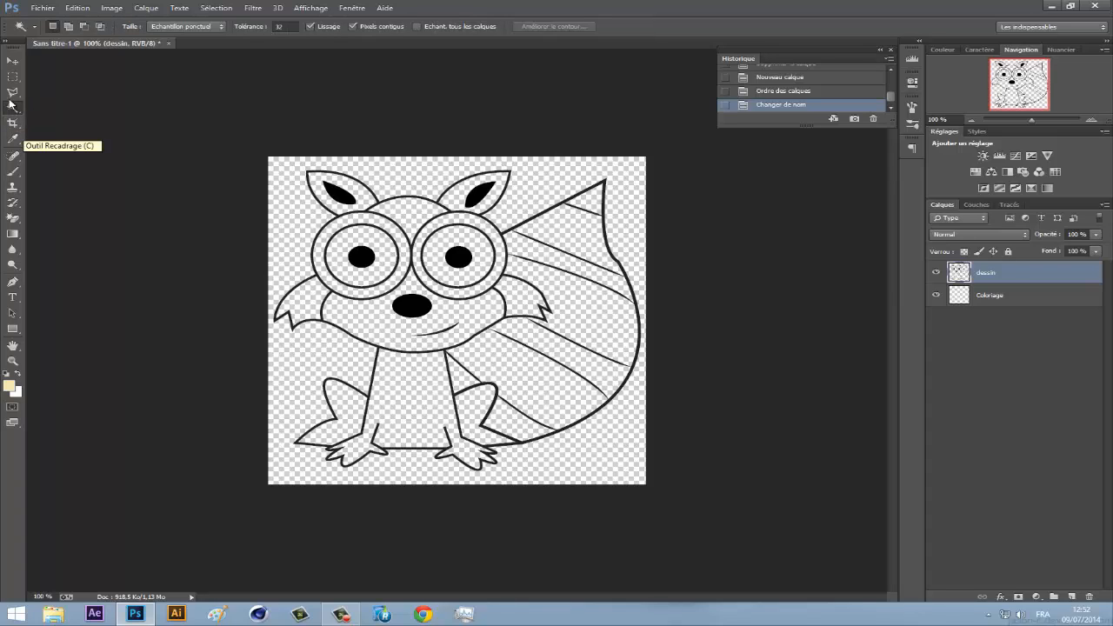
left_click(408, 211)
left_click(410, 202, "shift")
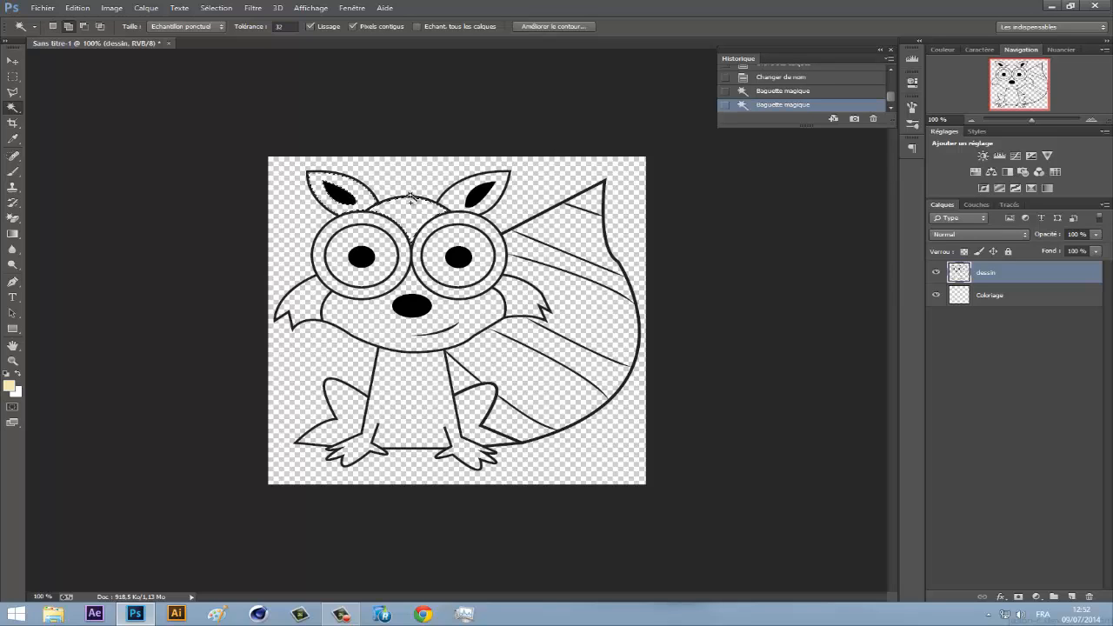
left_click(491, 202, "shift")
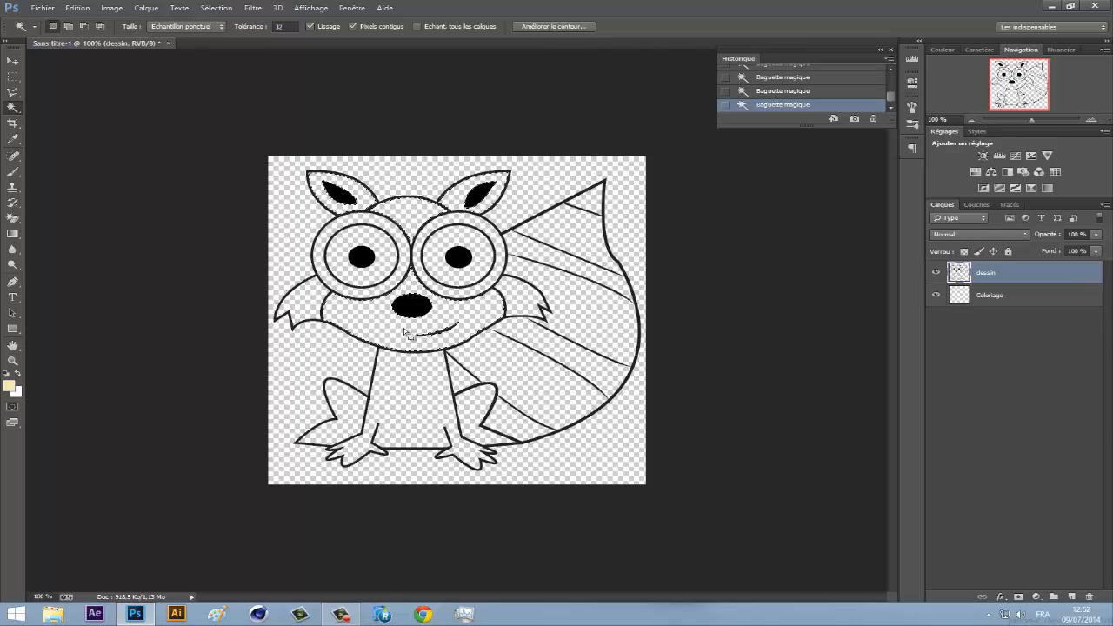
left_click(278, 307, "shift")
- Fill the selected head areas on the Coloriage layer with the beige linear gradient, running it diagonally, and deselect
left_click(13, 61)
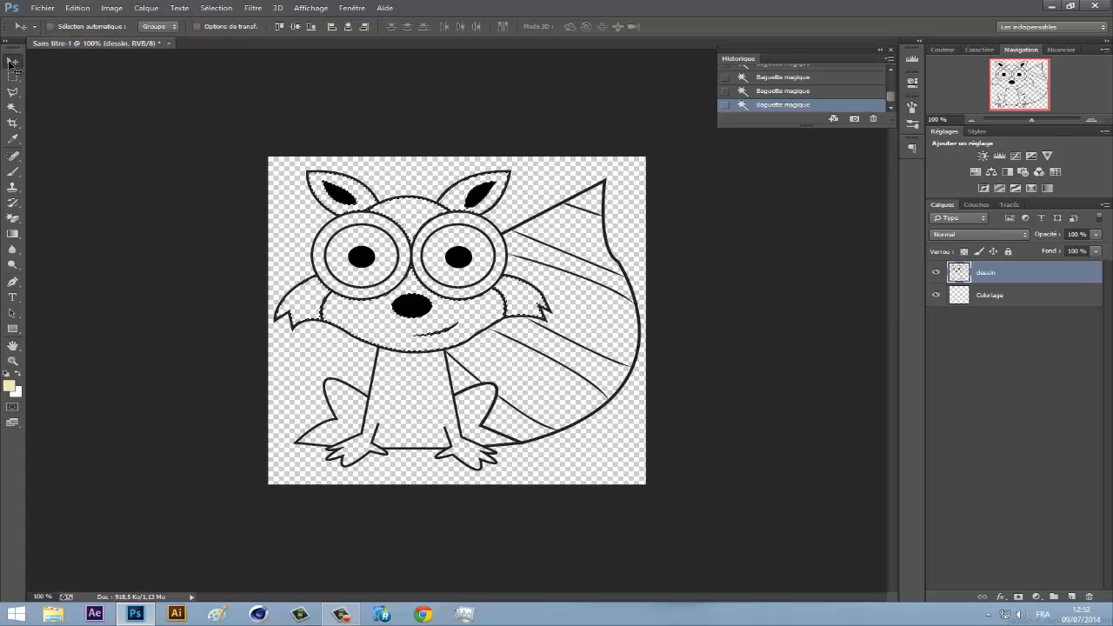
left_click(1000, 296)
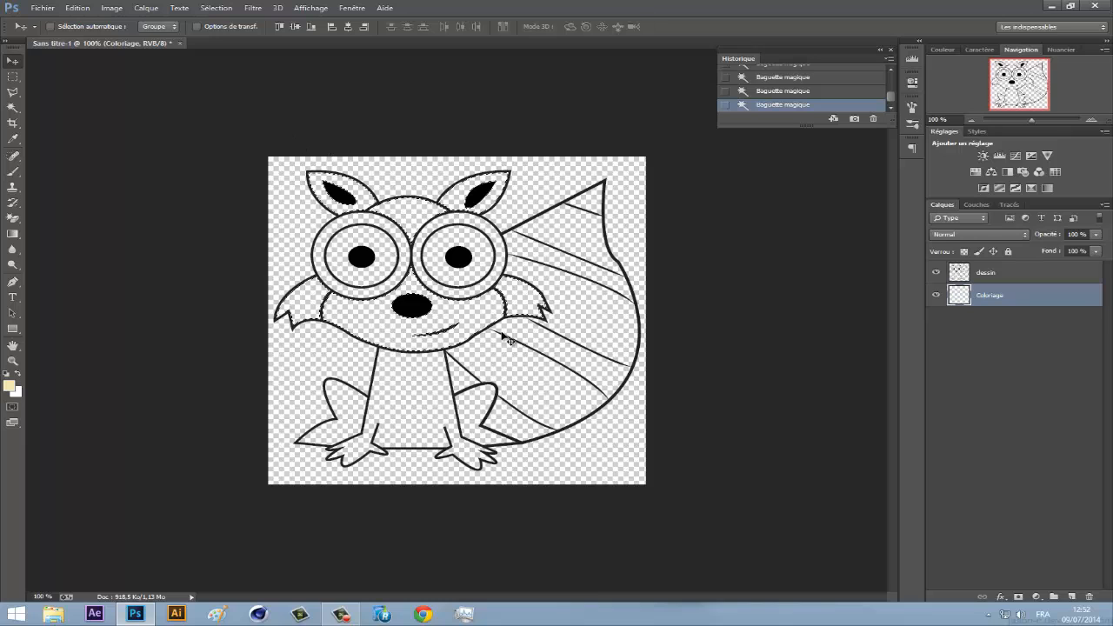
left_click(13, 234)
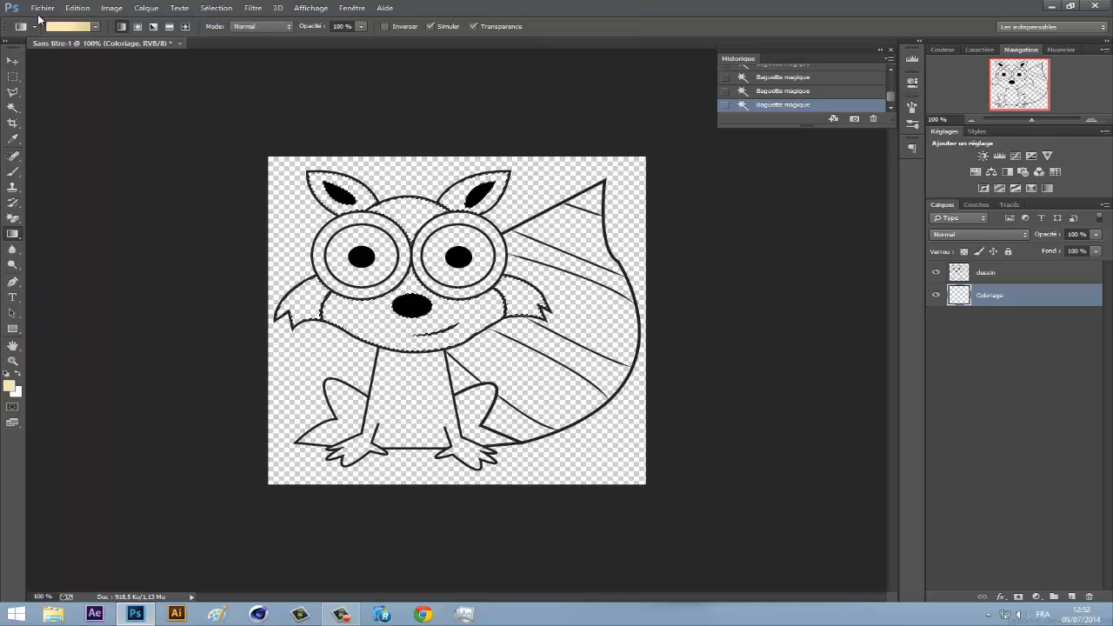
left_click(95, 26)
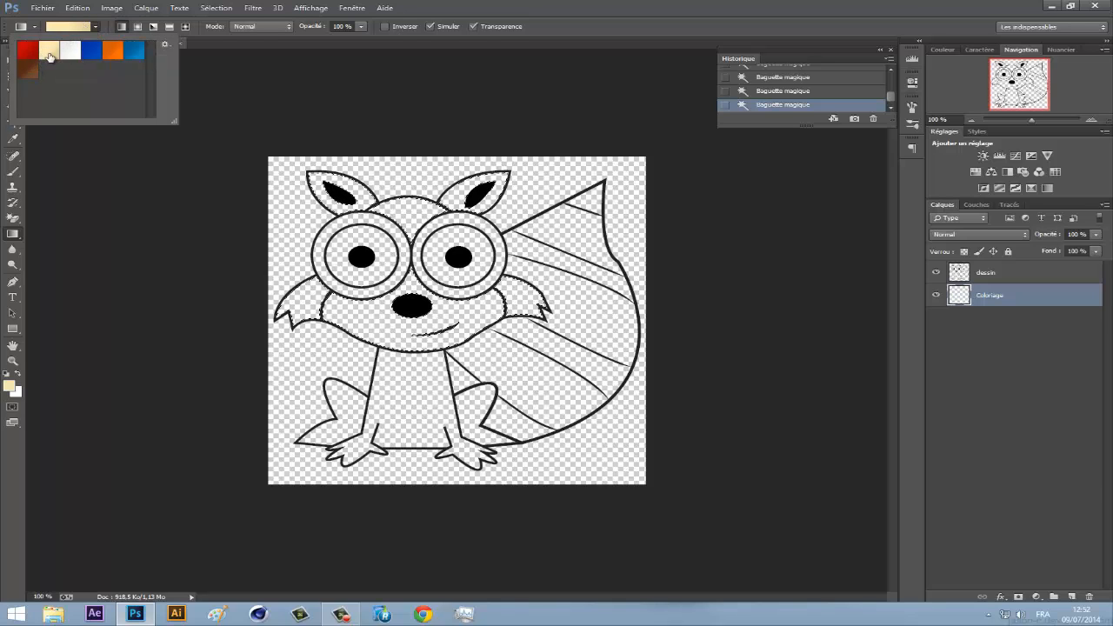
left_click(88, 26)
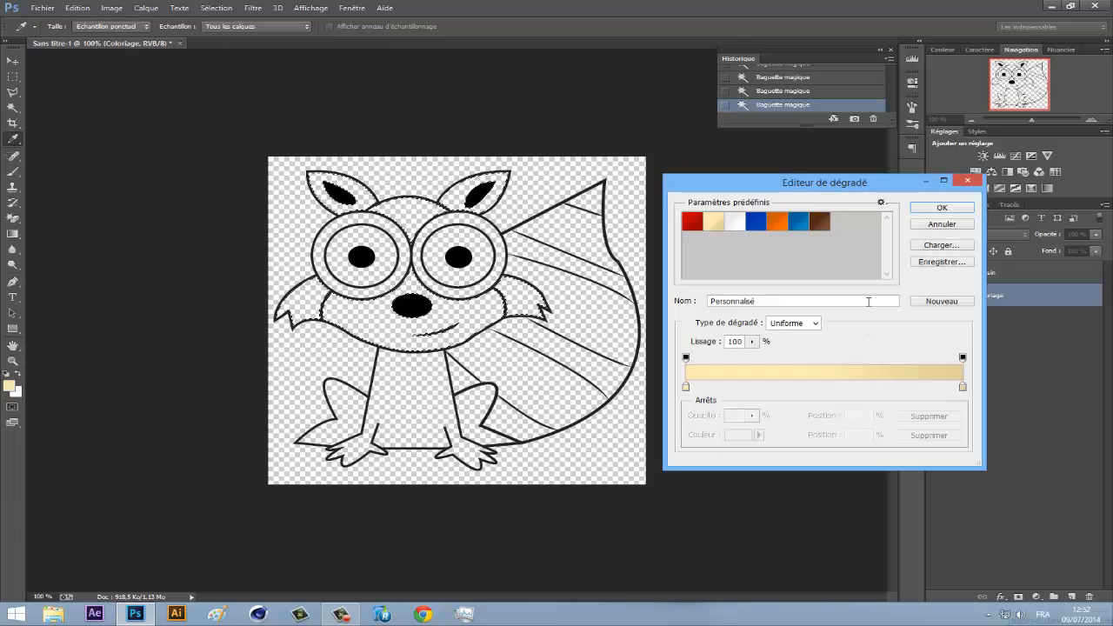
left_click(942, 208)
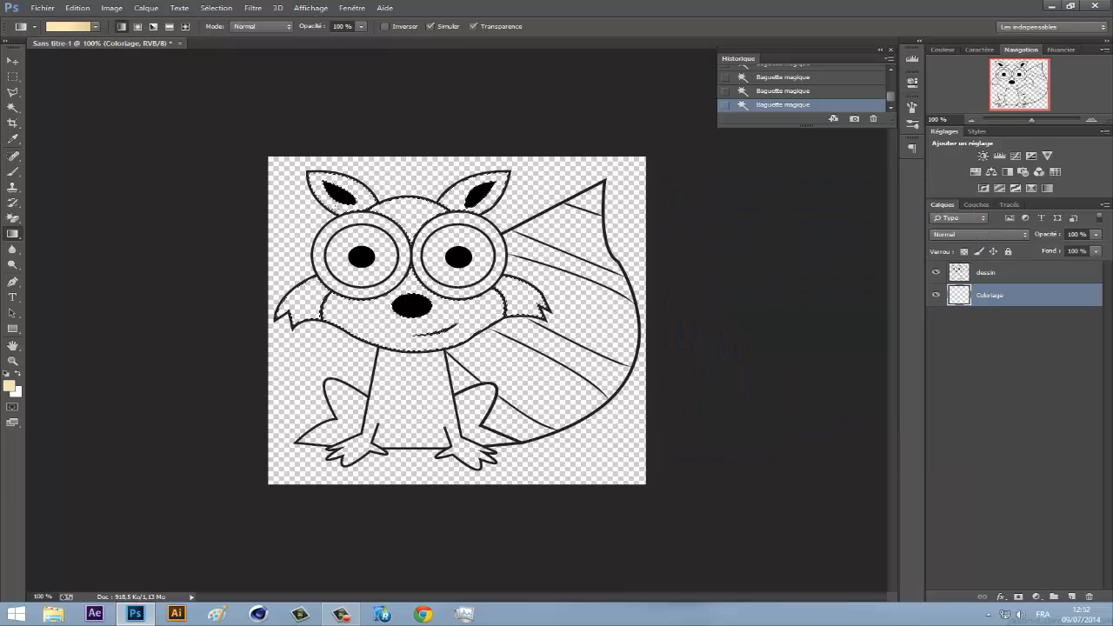
left_click_drag(293, 174, 596, 331)
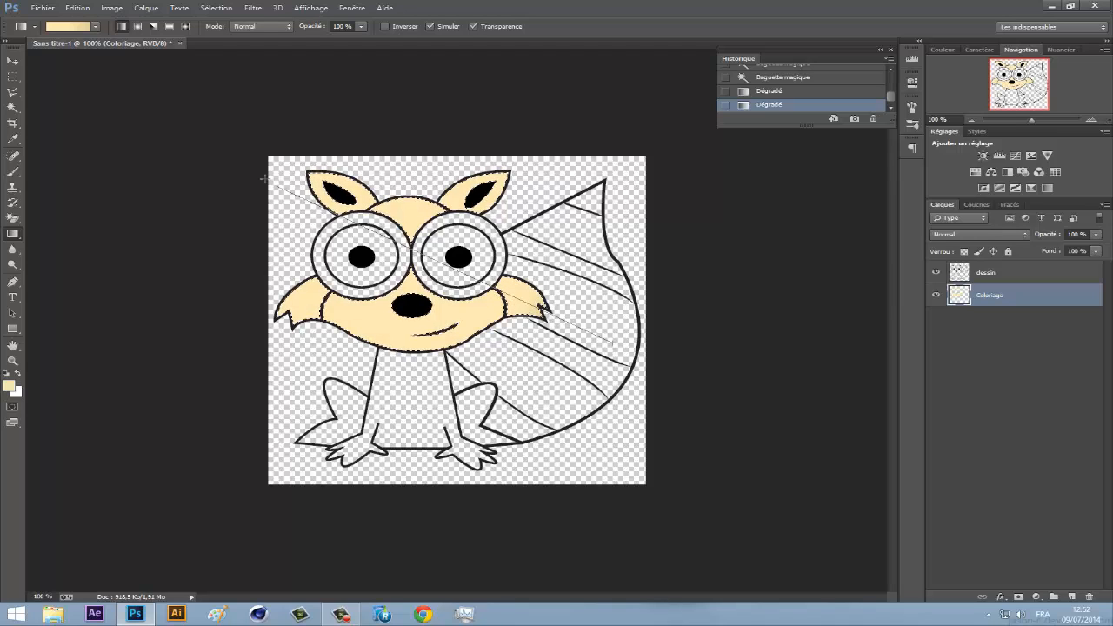
left_click_drag(263, 179, 262, 179)
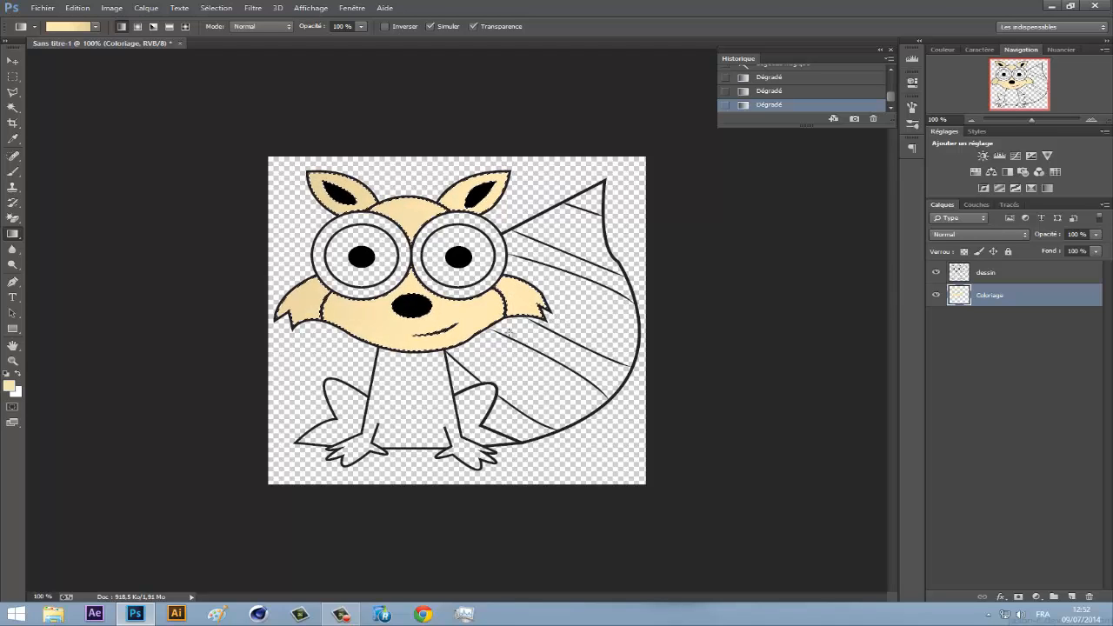
key("ctrl+d")
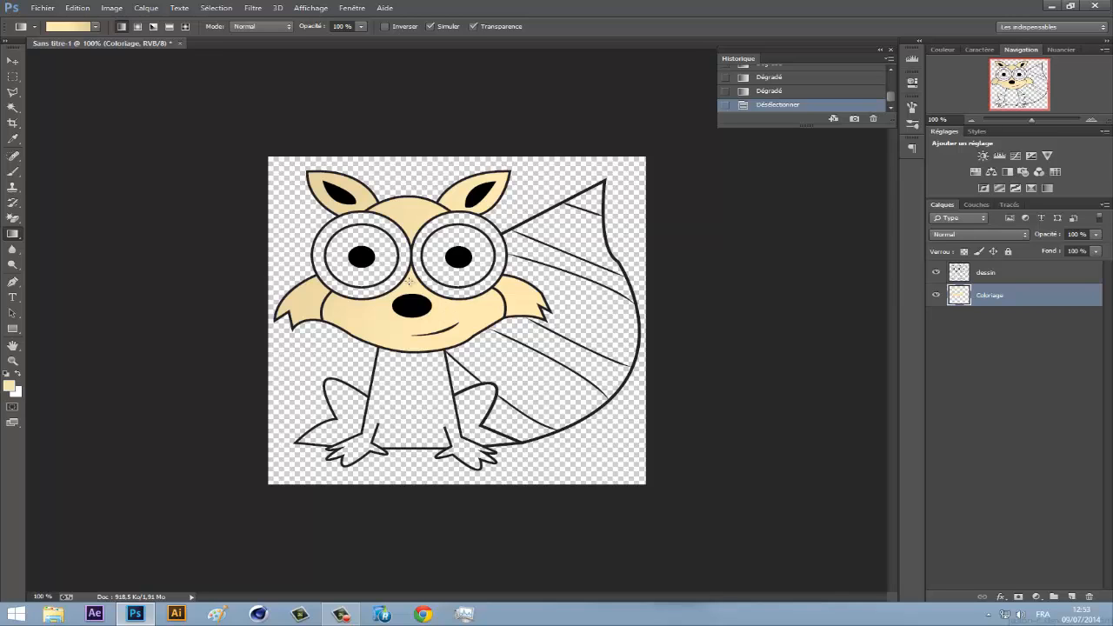
left_click(13, 171)
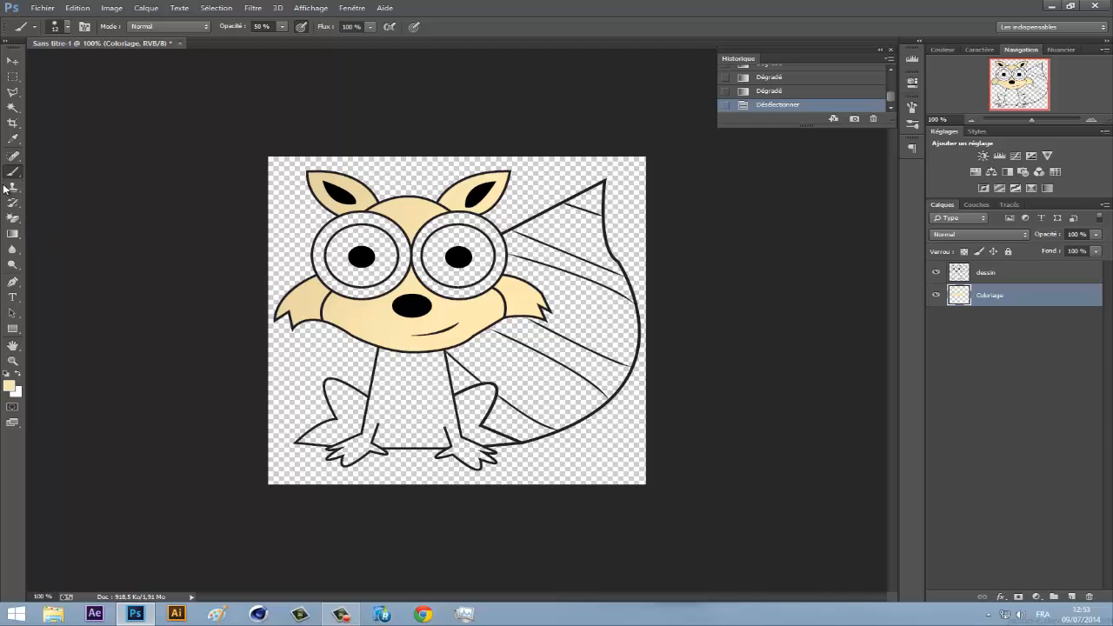
right_click(13, 172)
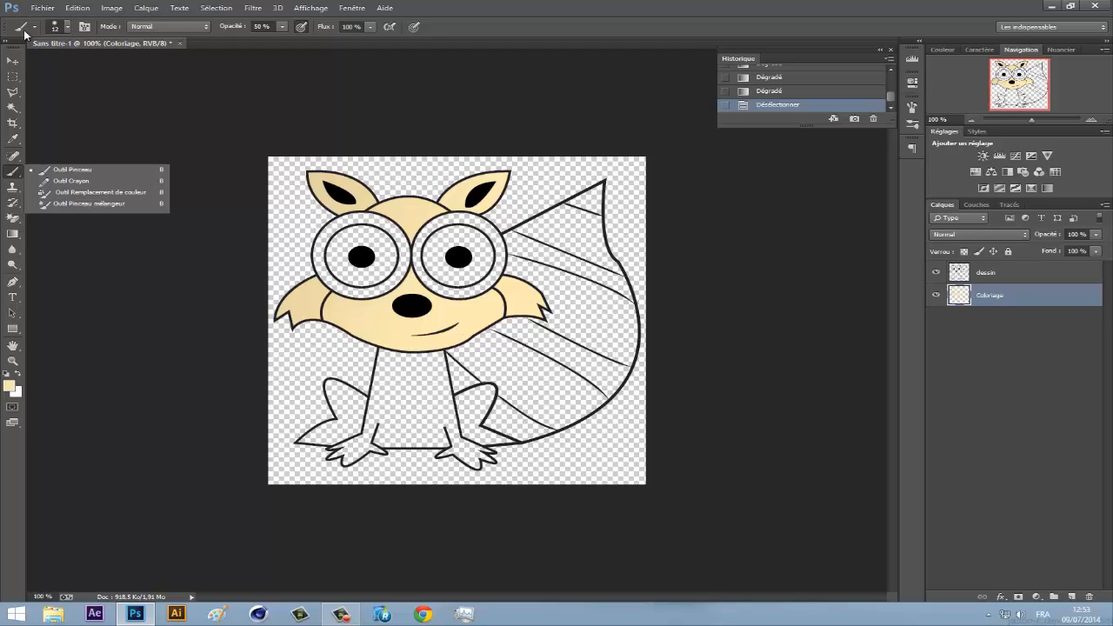
left_click(12, 59)
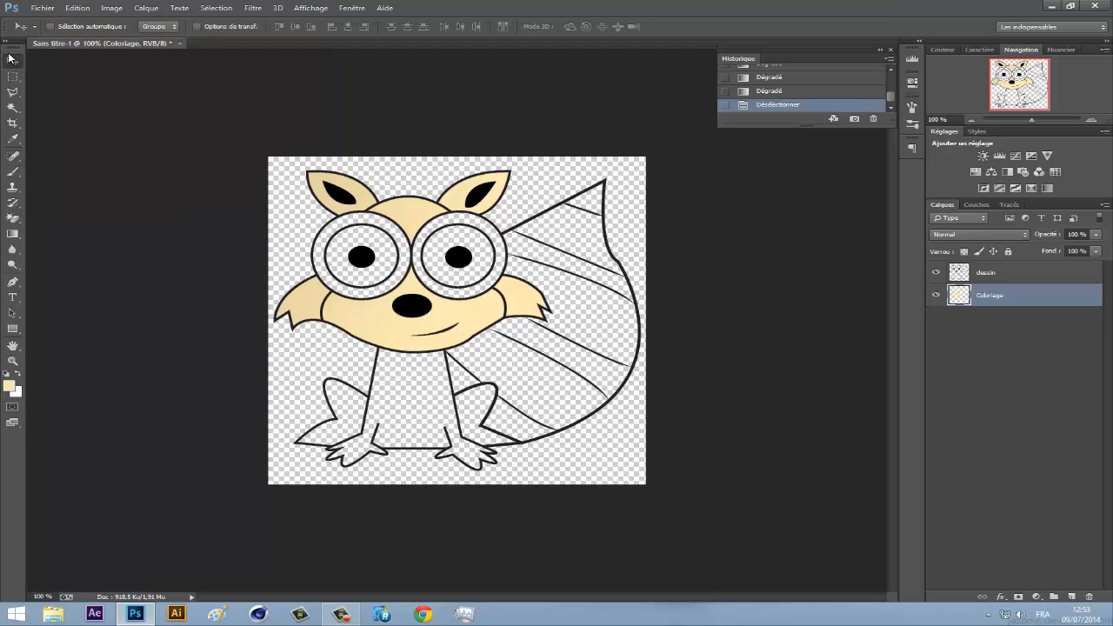
- Select the raccoon's torso and both legs on the dessin layer with the Magic Wand
left_click(1004, 280)
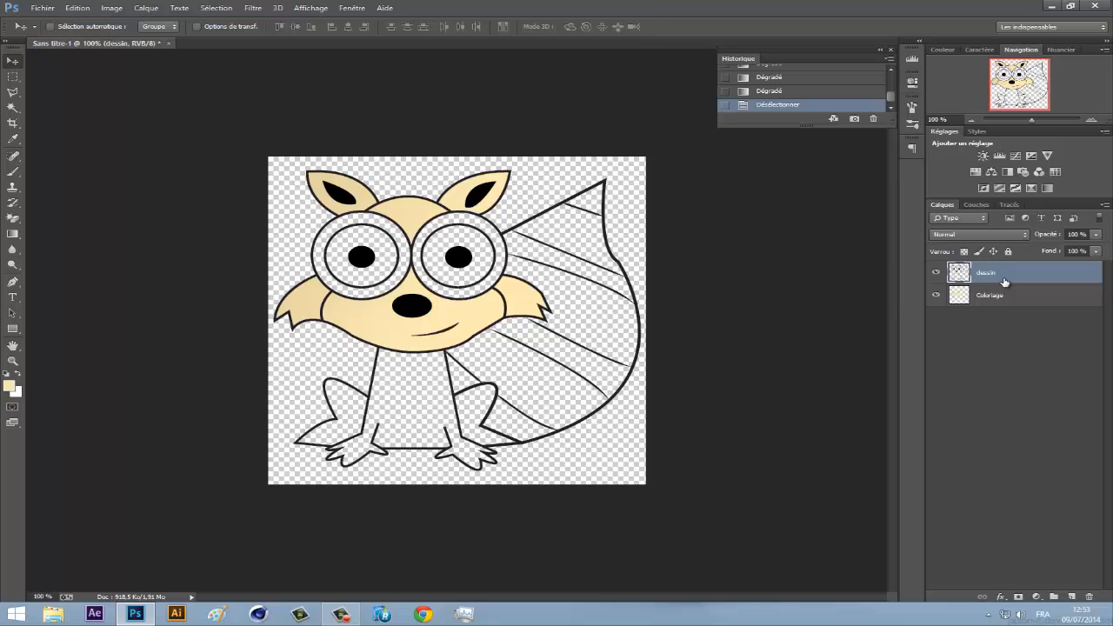
left_click(12, 108)
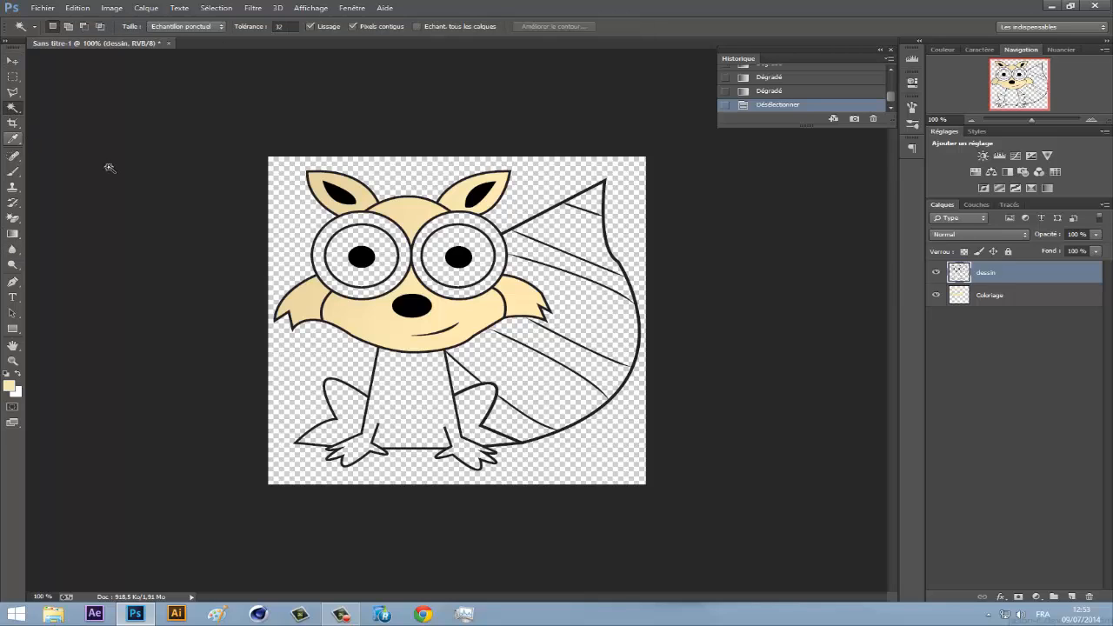
left_click(403, 398)
left_click(356, 411, "shift")
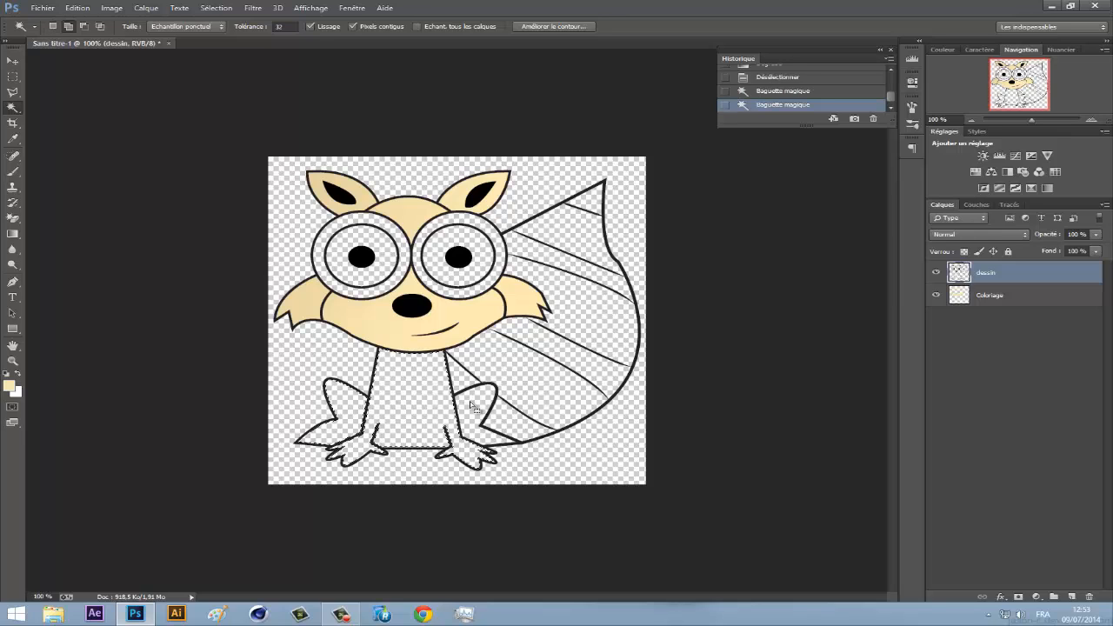
left_click(471, 404, "shift")
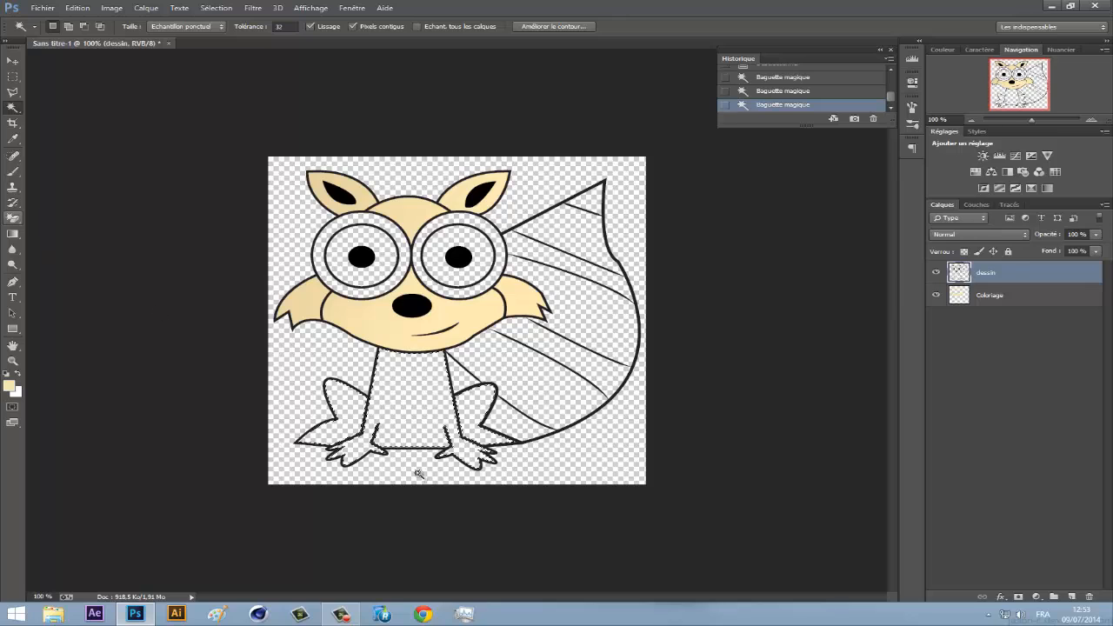
- Try filling the selected torso and legs with the beige gradient directly on the dessin layer, and deselect
key("g")
left_click_drag(534, 473, 374, 370)
left_click_drag(372, 368, 323, 338)
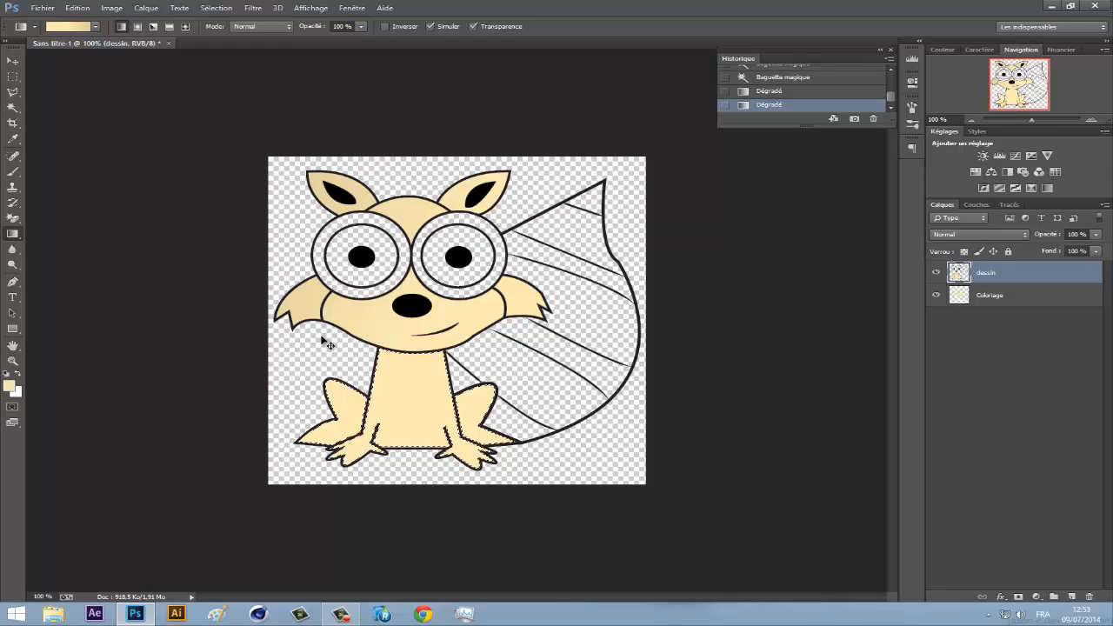
key("ctrl+d")
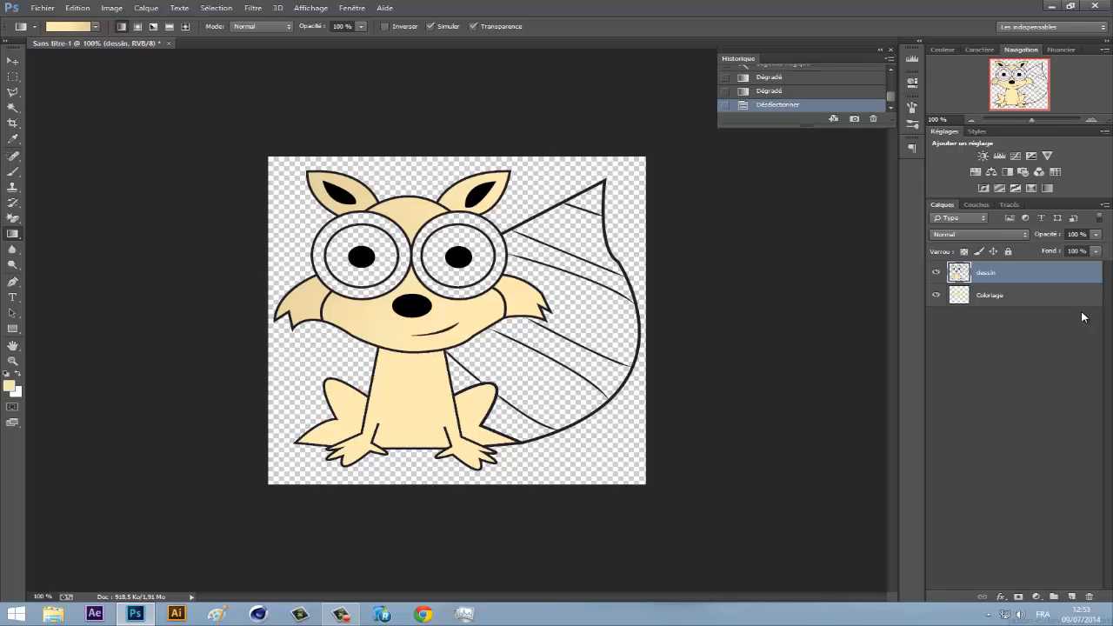
- Delete the latest deselection and both body gradient fills from the history, going back to the Magic Wand selection
left_click(874, 118)
key("Return")
left_click(873, 118)
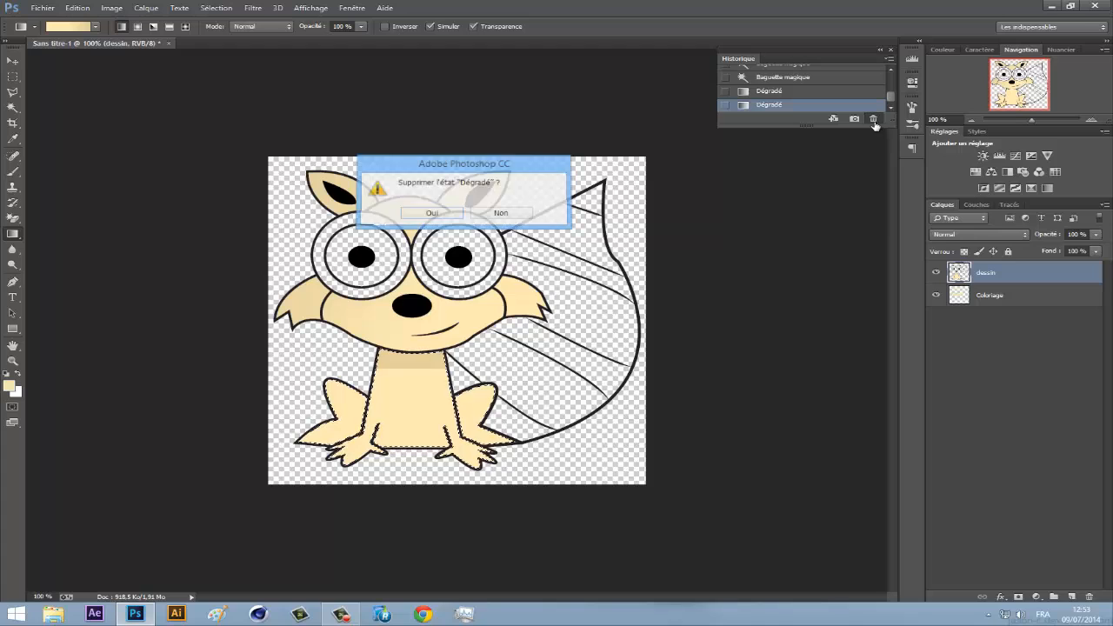
key("Return")
left_click(873, 118)
key("Return")
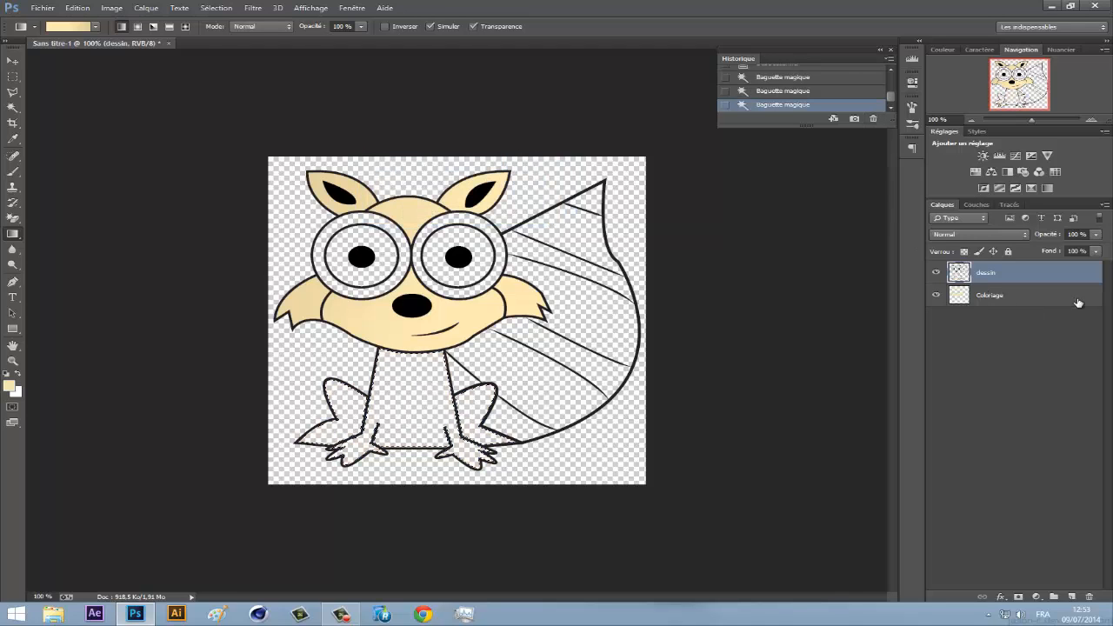
- Fully lock the dessin layer to protect the line drawing from edits
left_click(1019, 298)
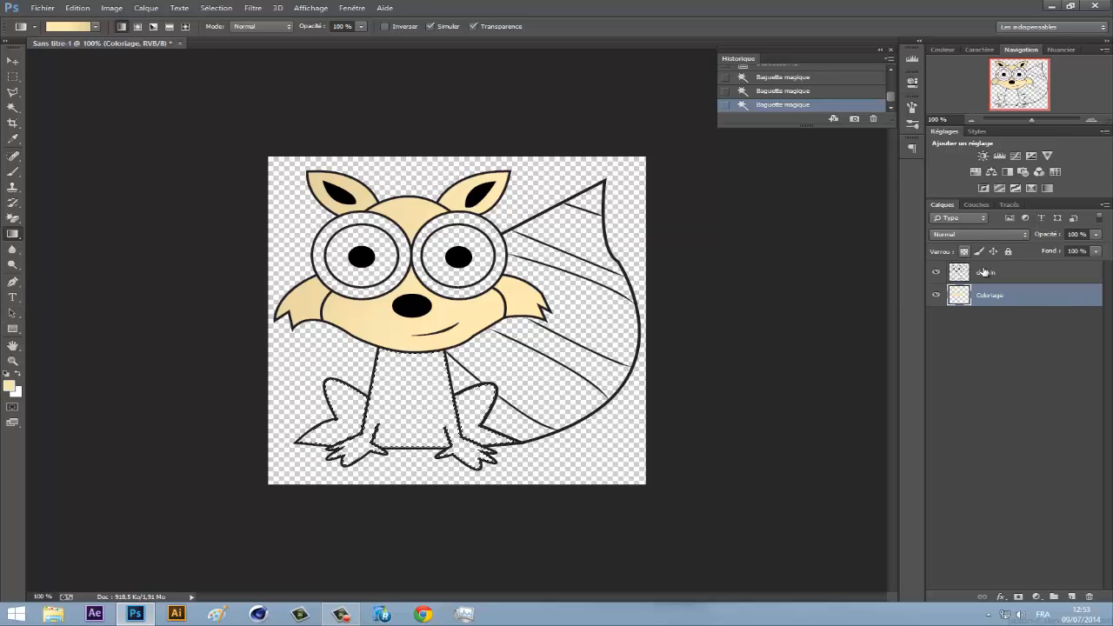
left_click(967, 265)
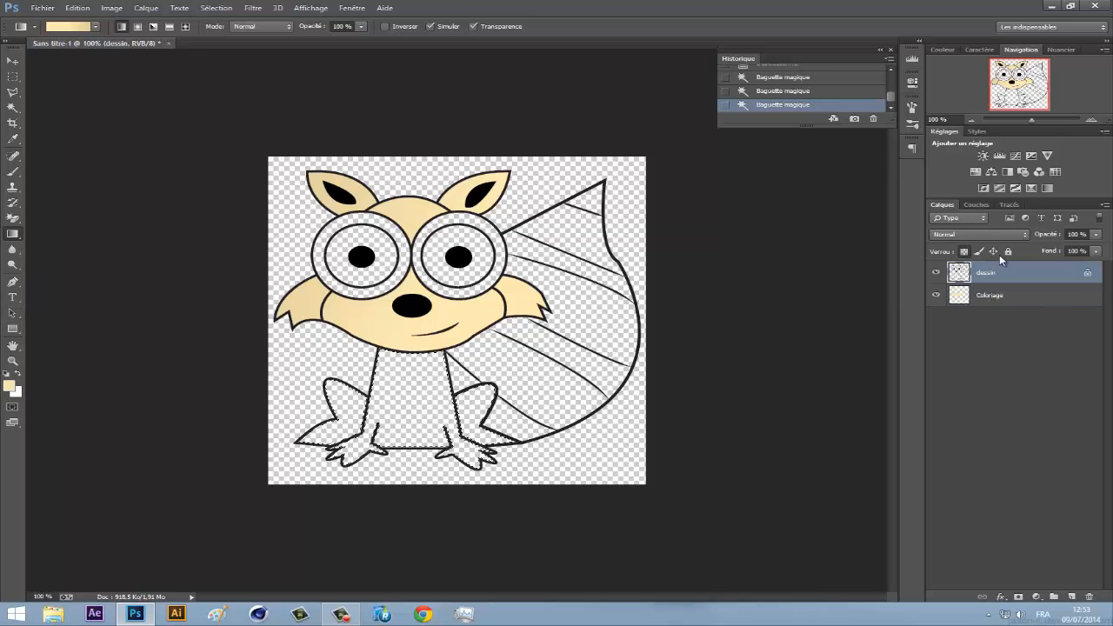
left_click_drag(991, 301, 989, 276)
- Fill the selected torso and legs with the beige linear gradient on the Coloriage layer, and deselect
left_click(13, 107)
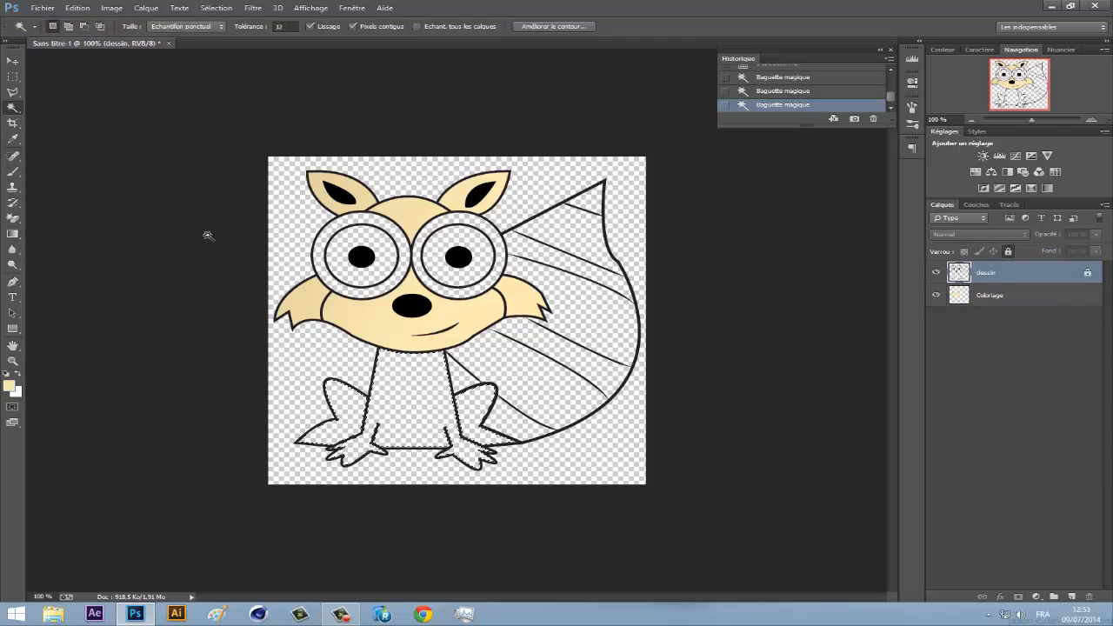
left_click(13, 234)
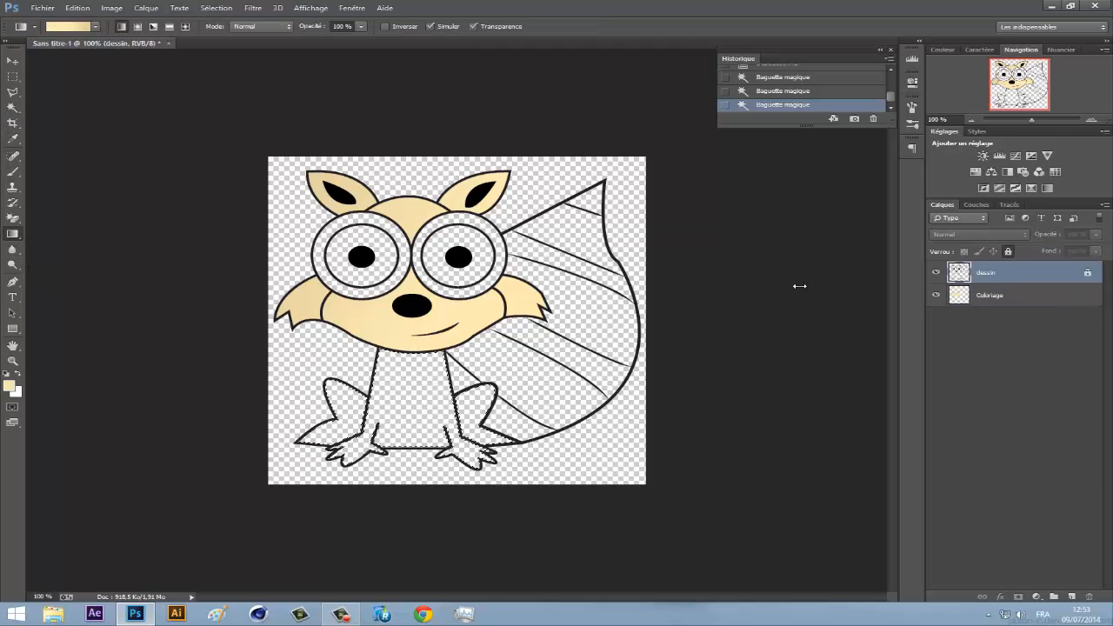
left_click(1012, 305)
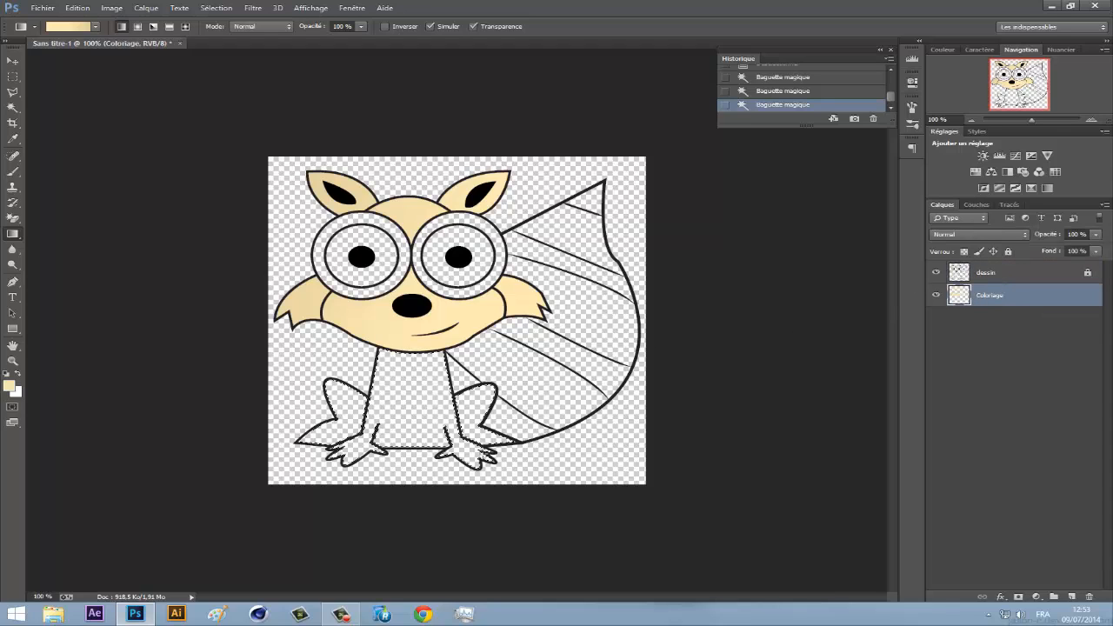
left_click_drag(269, 390, 567, 465)
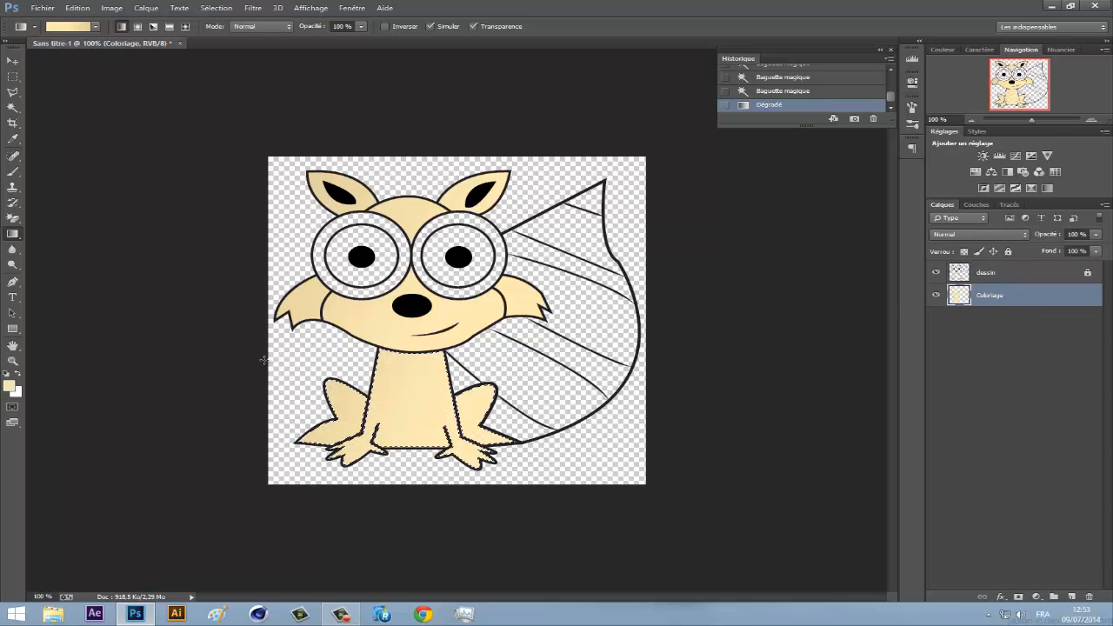
key("ctrl+d")
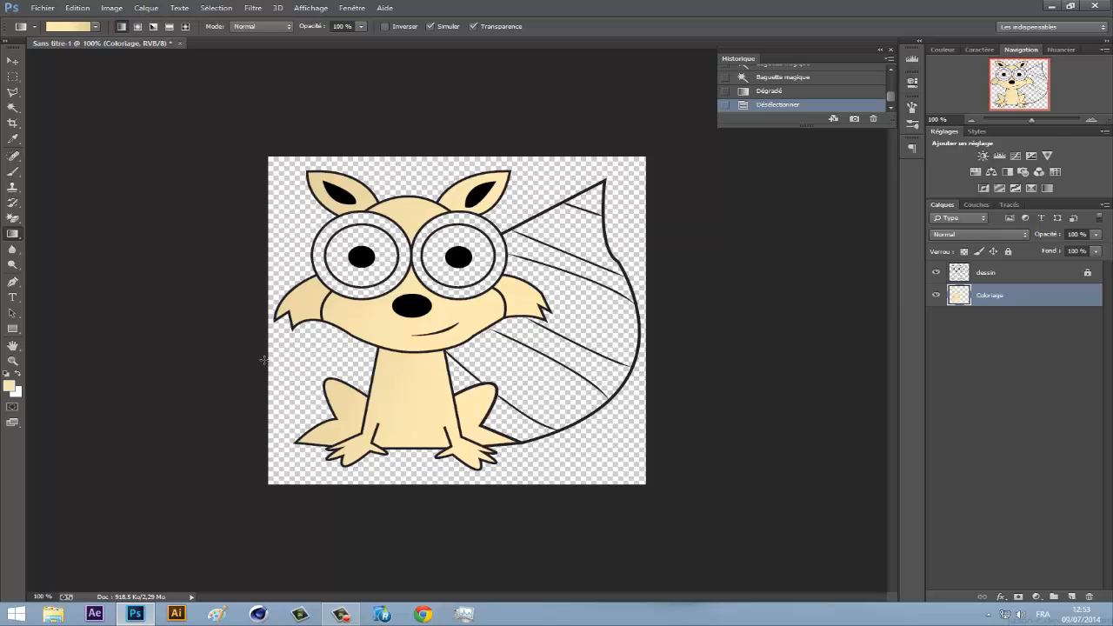
- Select the rings around both eyes on the dessin layer with the Magic Wand
left_click(12, 107)
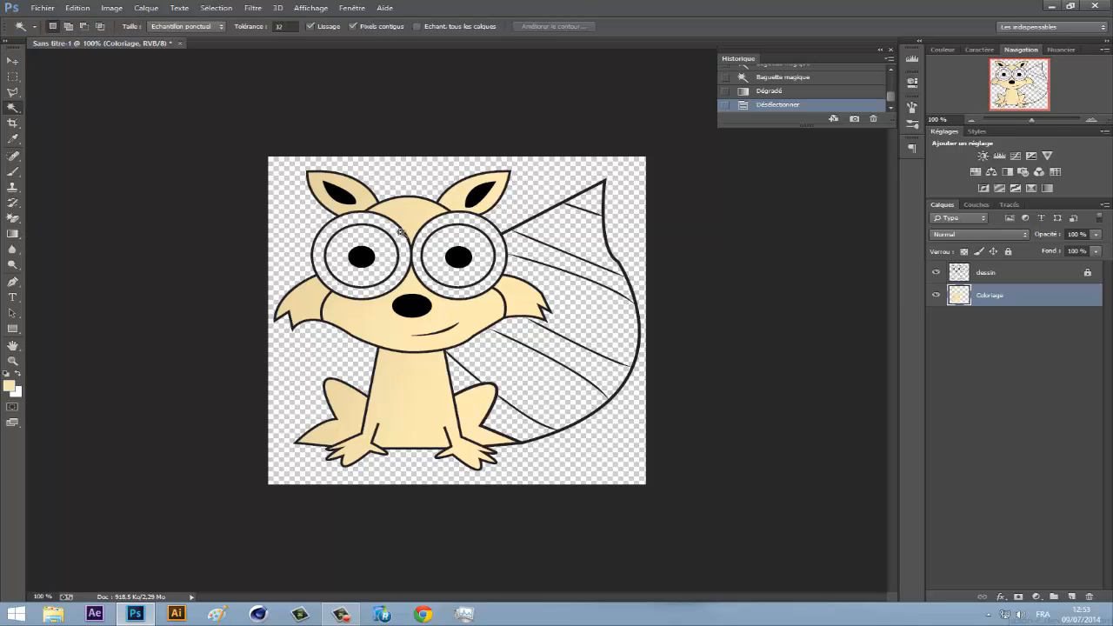
left_click(399, 233)
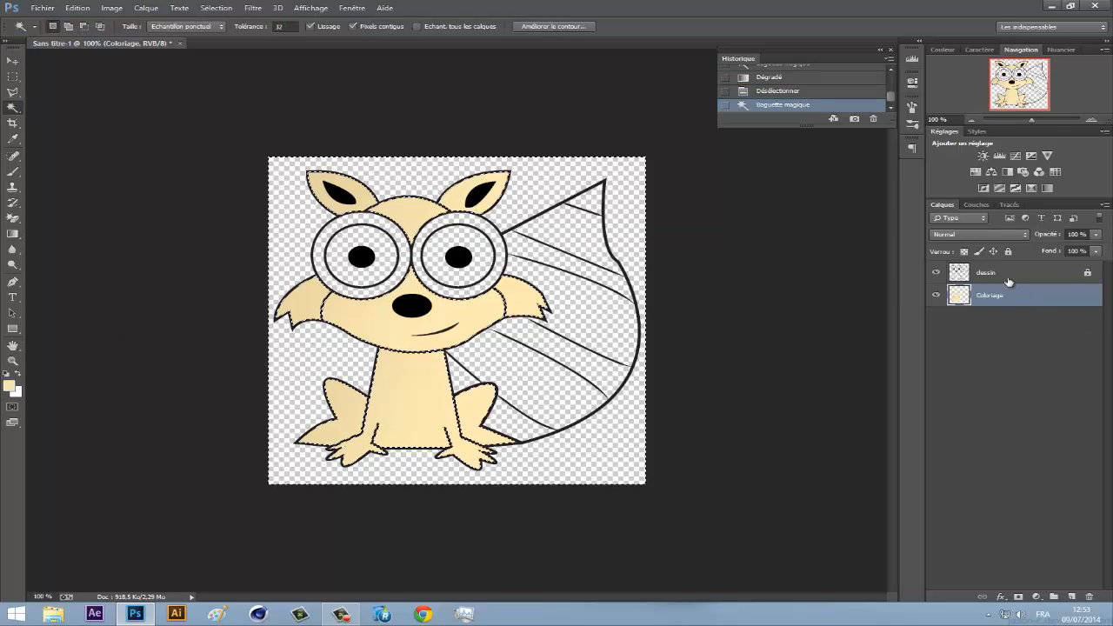
key("ctrl+d")
key("alt+bracketright")
key("d")
left_click(446, 221)
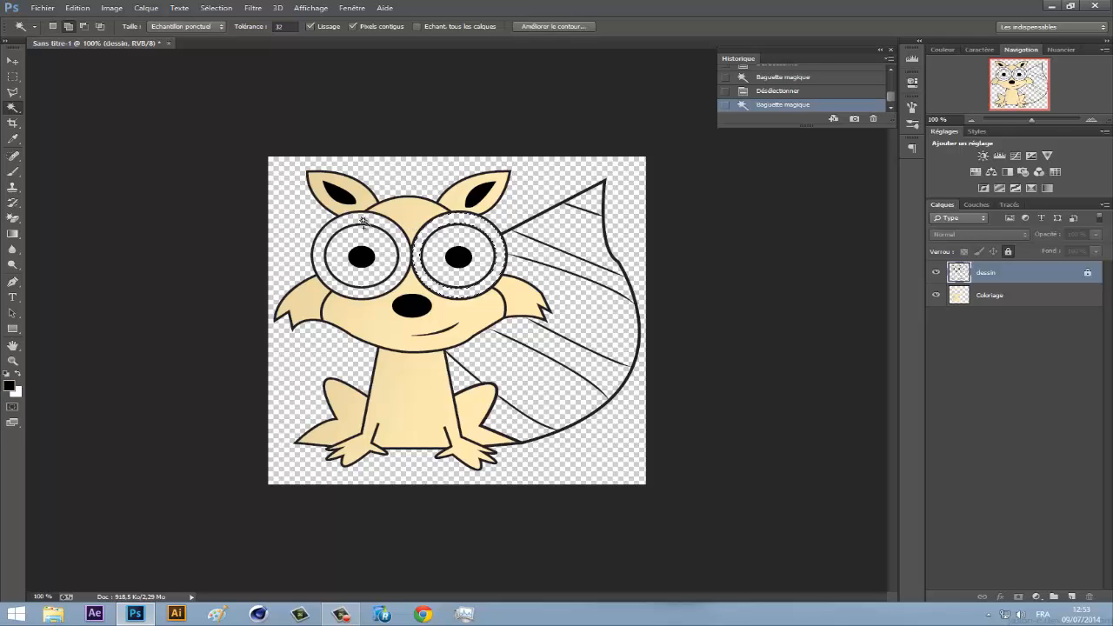
left_click(360, 224, "shift")
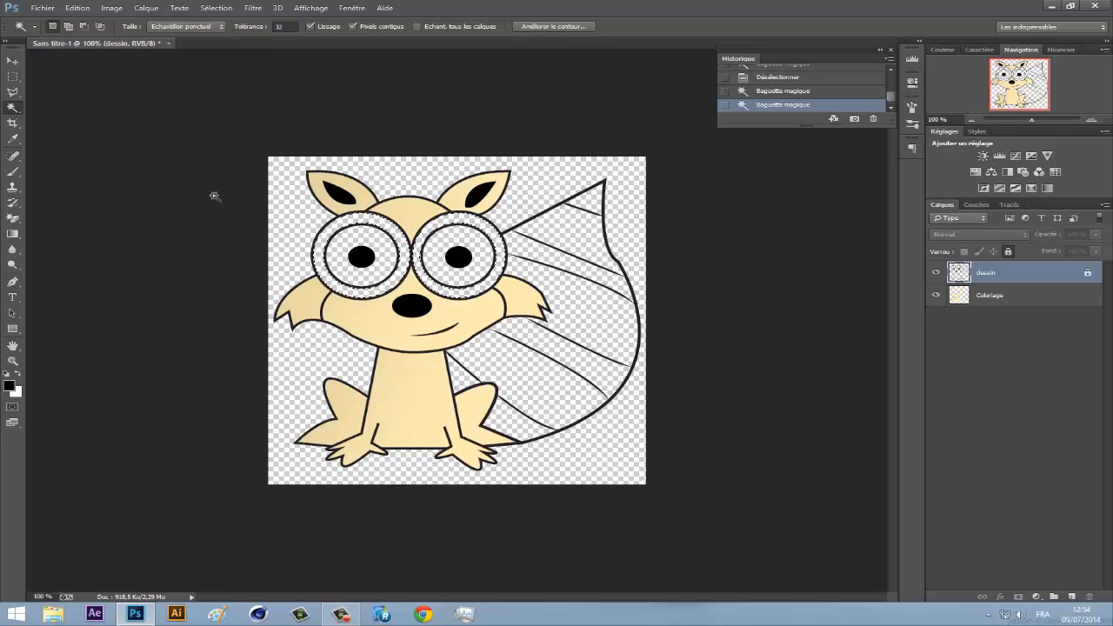
- Set the starting colour of the Gradient tool's gradient to dark grey 363636
left_click(12, 235)
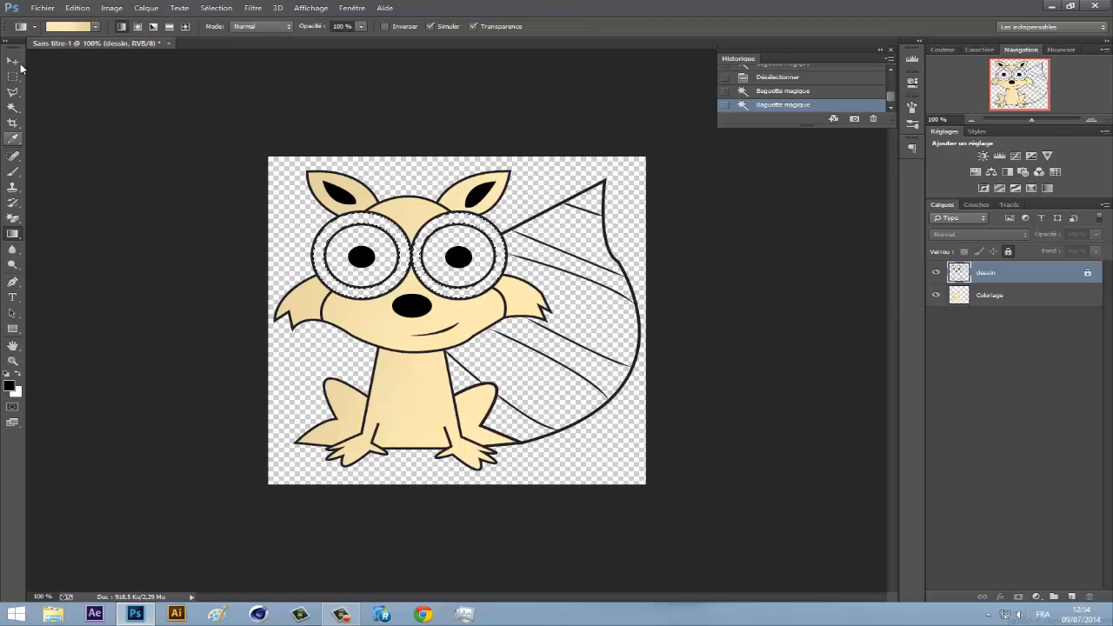
left_click(95, 26)
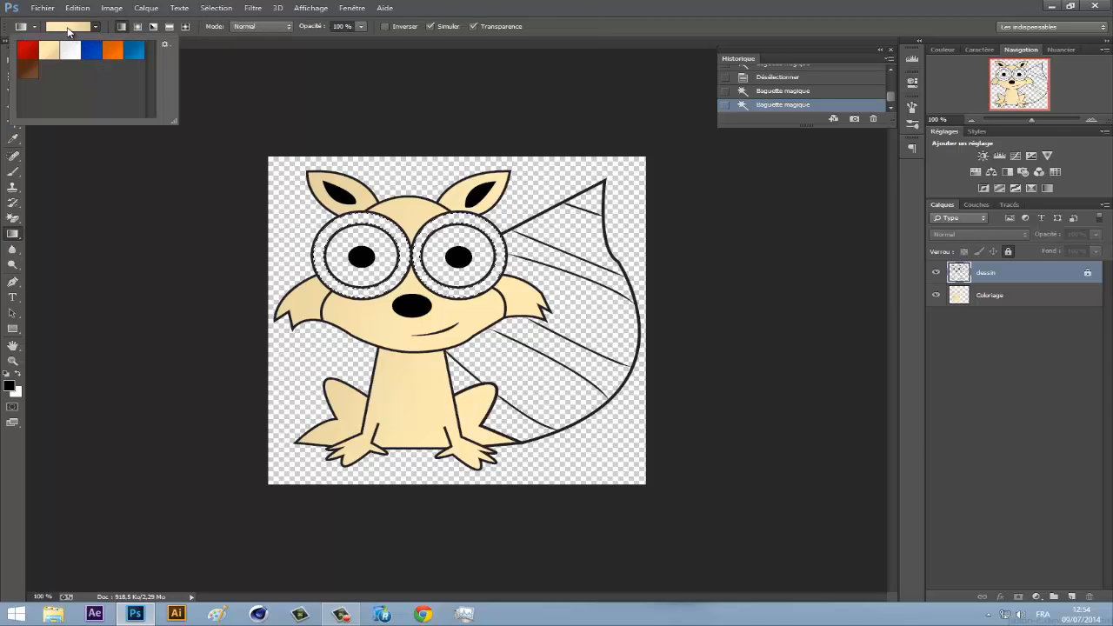
left_click(69, 30)
left_click(686, 388)
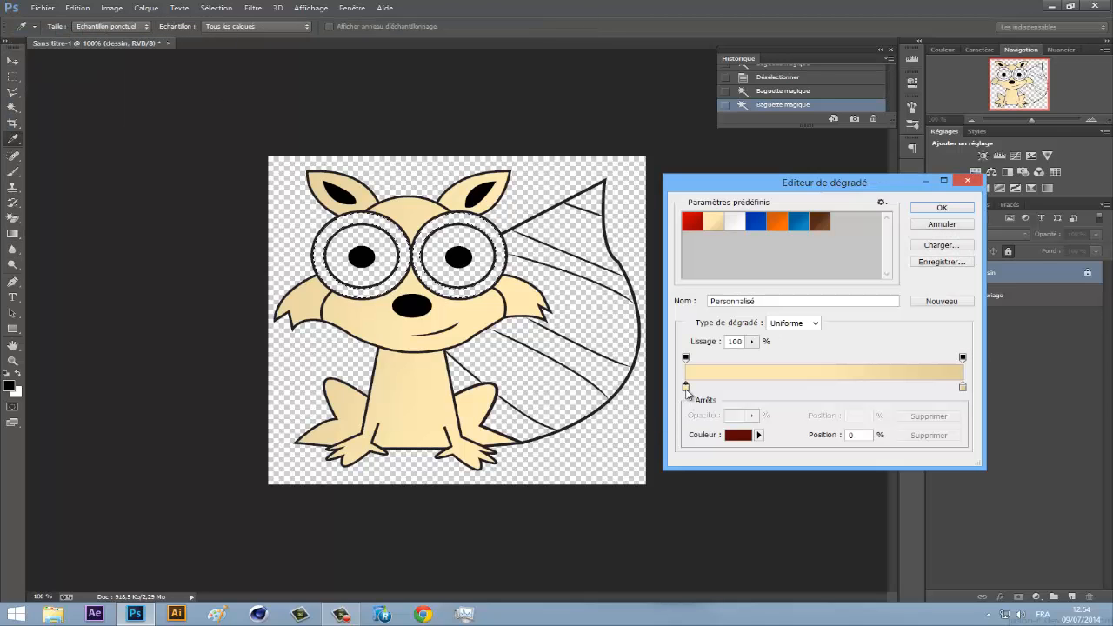
double_click(686, 386)
left_click(641, 277)
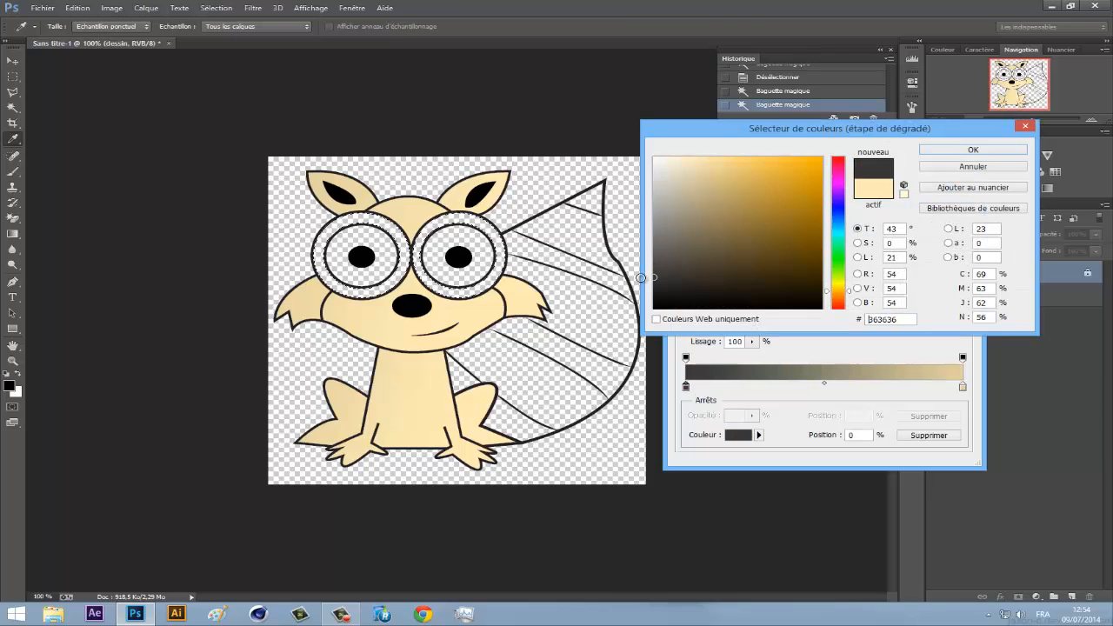
left_click(973, 150)
- Set the gradient's end colour to near-black 121212 and apply the edited gradient
left_click(962, 386)
double_click(963, 386)
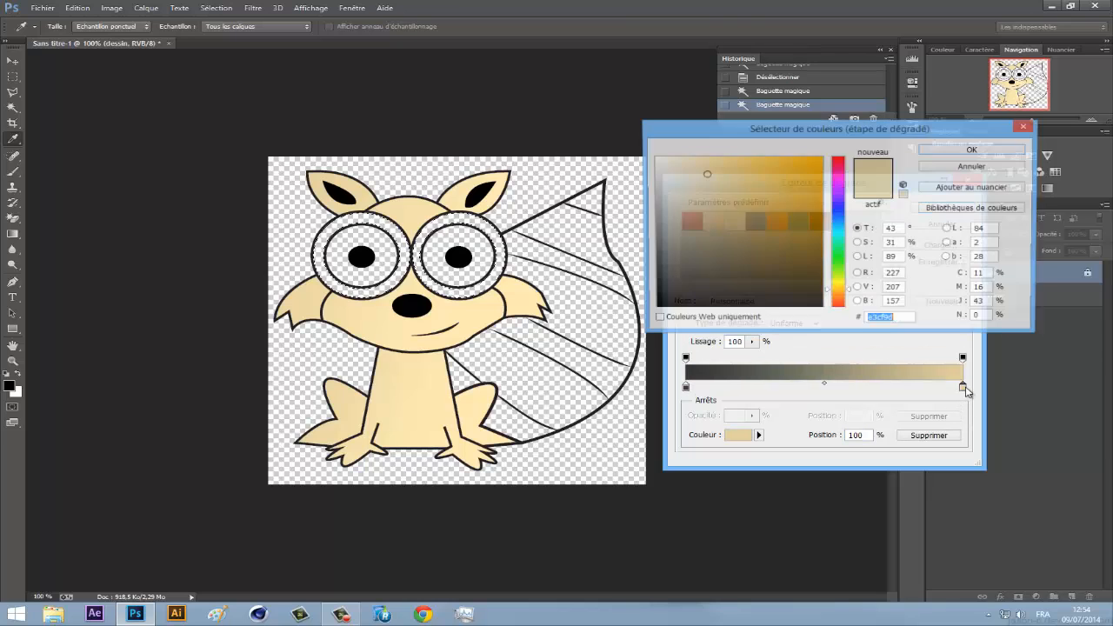
left_click(658, 298)
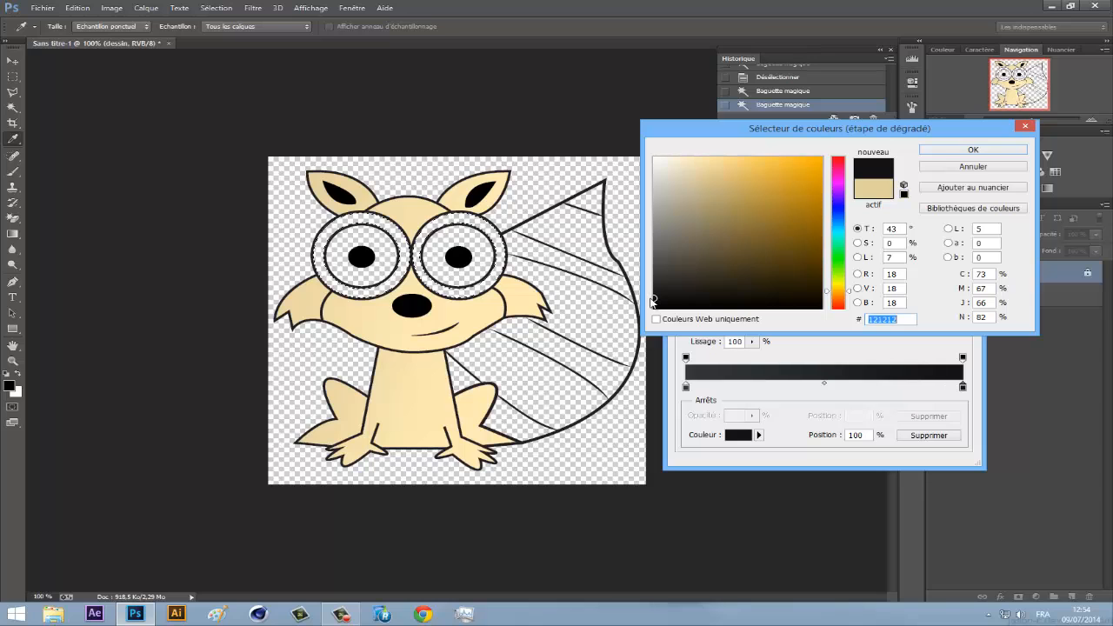
key("Return")
key("Return")
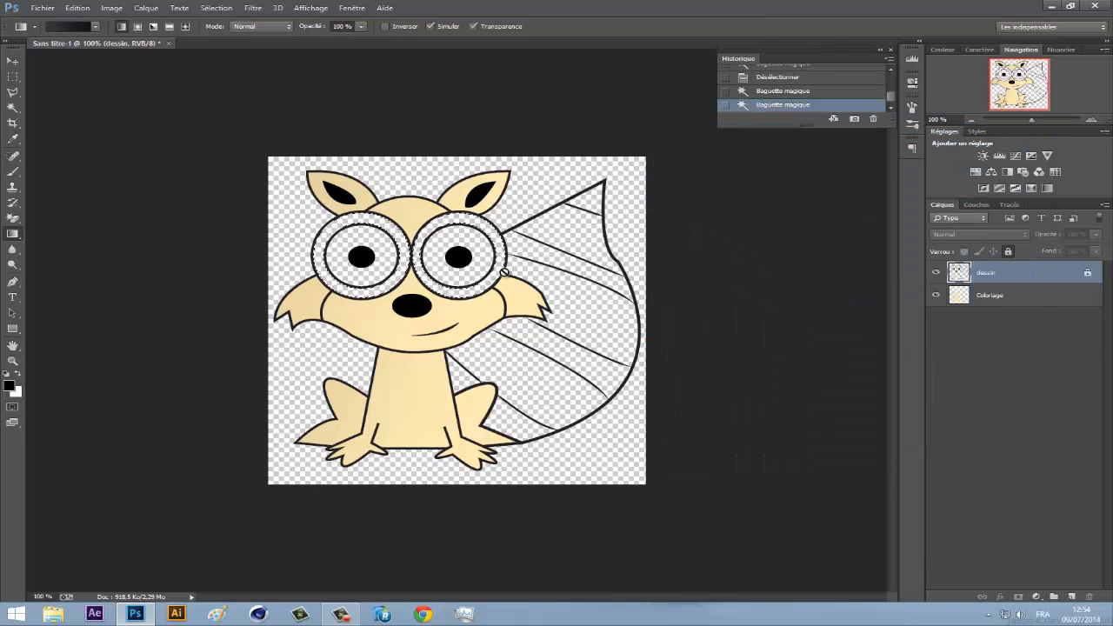
- Try filling the selected eye rings with the dark gradient on the Coloriage layer, and deselect
left_click(1042, 300)
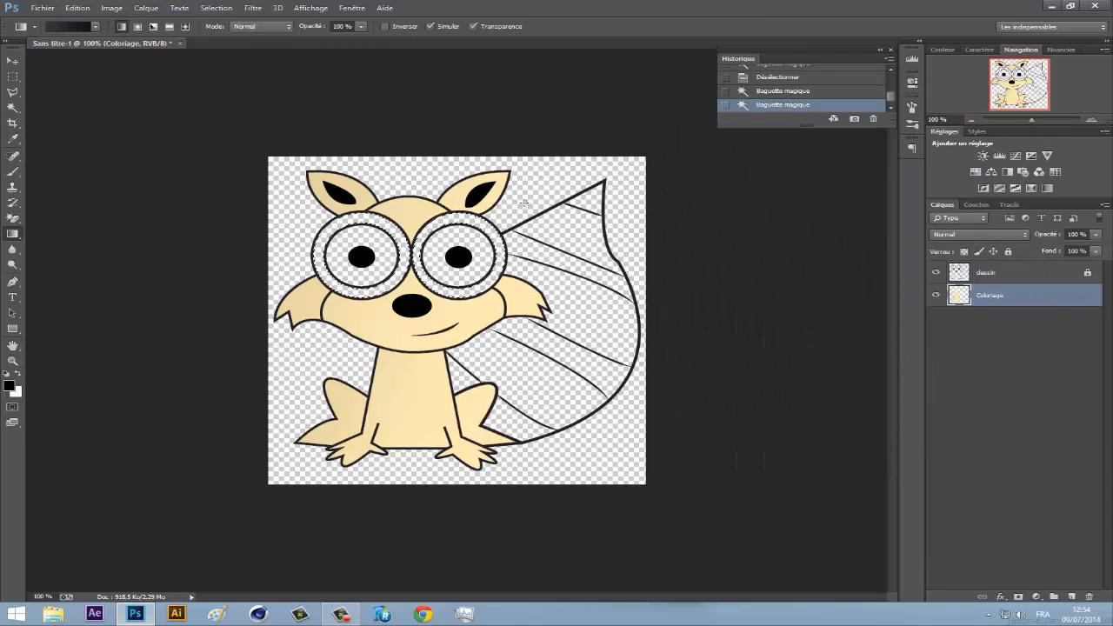
left_click_drag(231, 283, 230, 283)
key("ctrl+d")
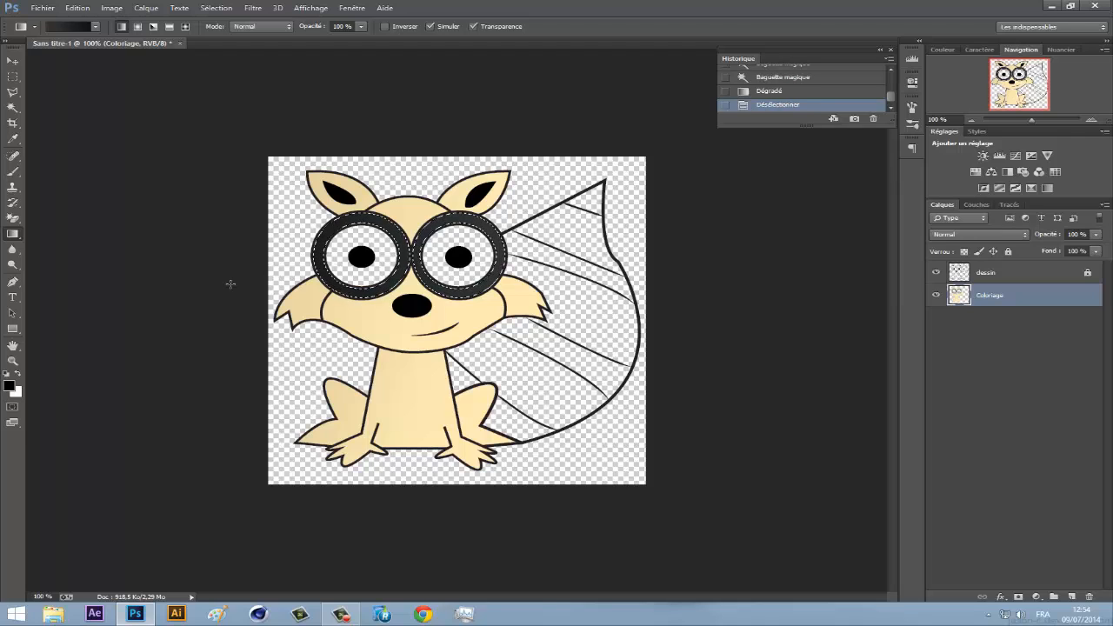
- Delete the latest deselection and the eye-ring gradient fill from the history, going back to the Magic Wand selection
left_click(13, 60)
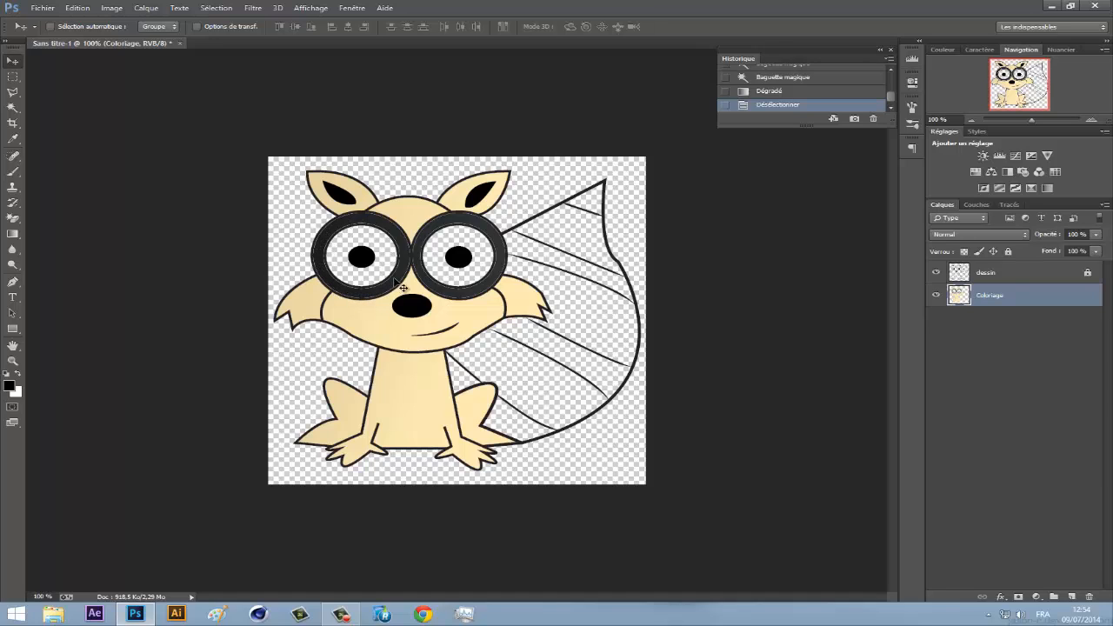
left_click(873, 119)
key("Return")
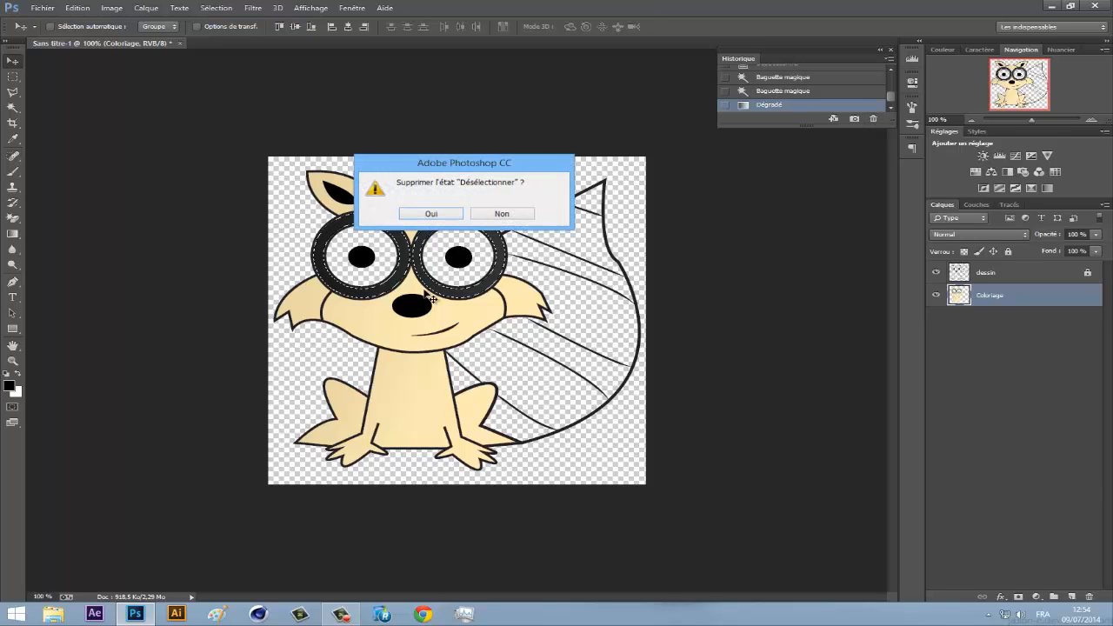
left_click(873, 119)
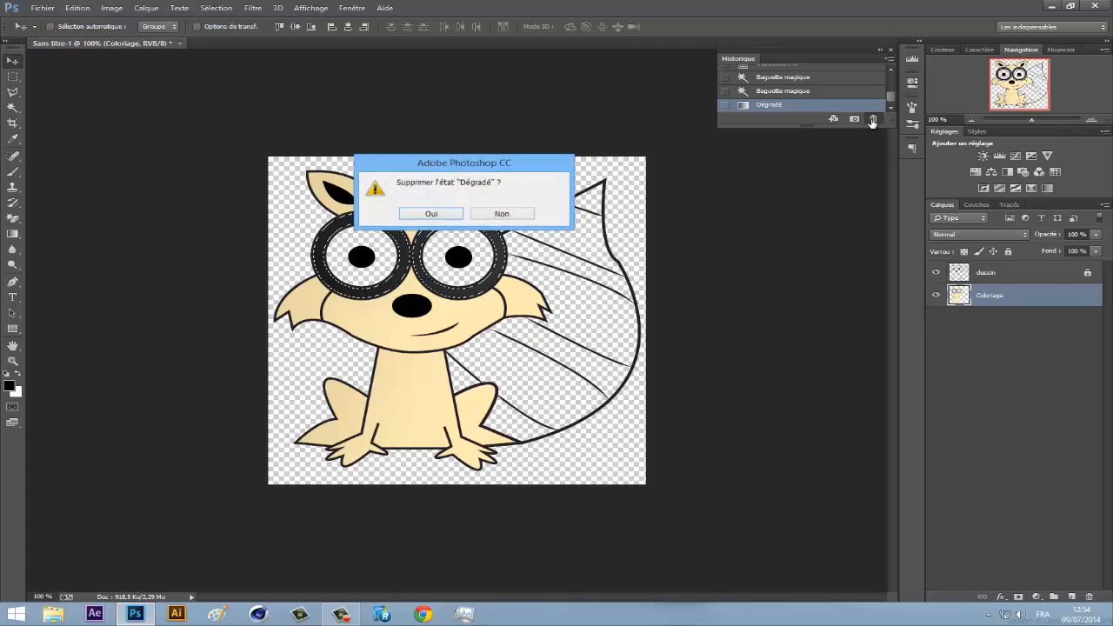
key("Return")
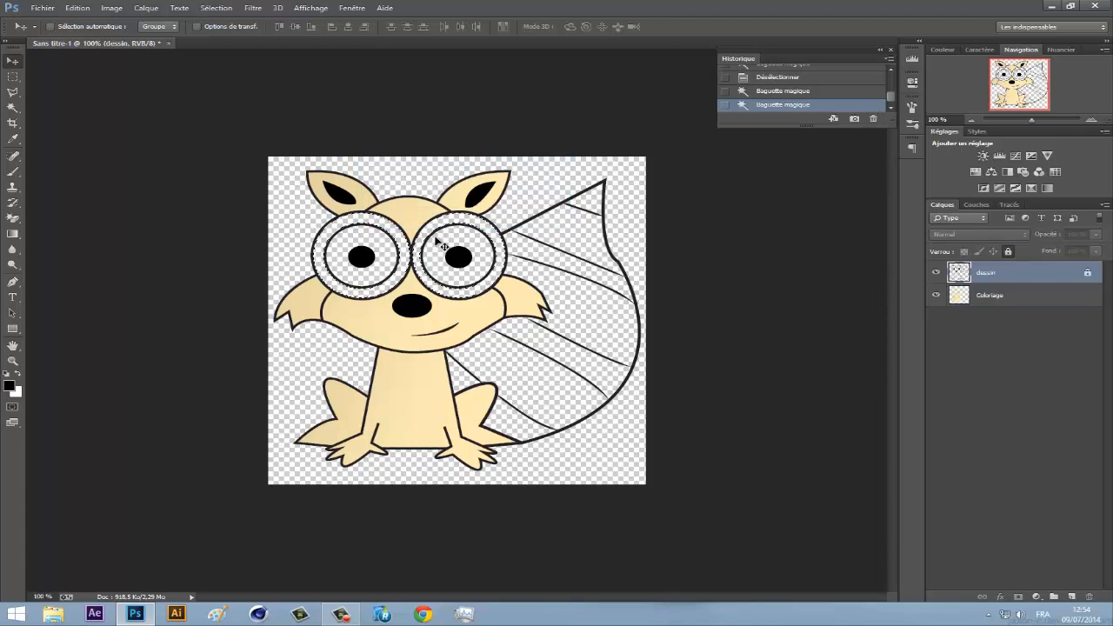
- Expand the selection of the eye rings slightly so it reaches under the outlines
left_click(215, 7)
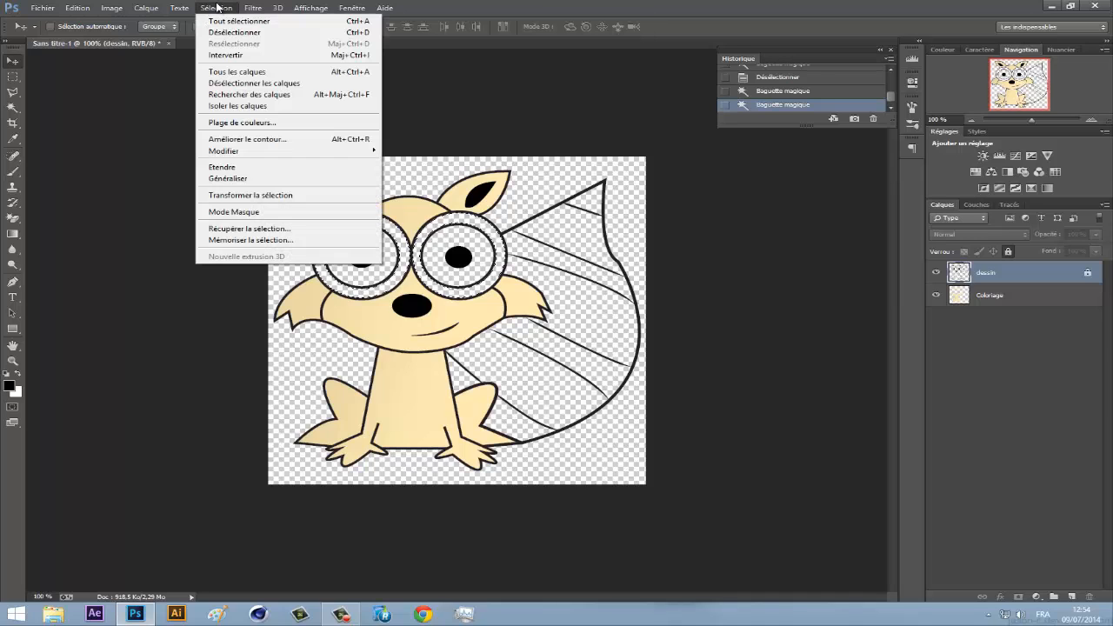
mouse_move(266, 152)
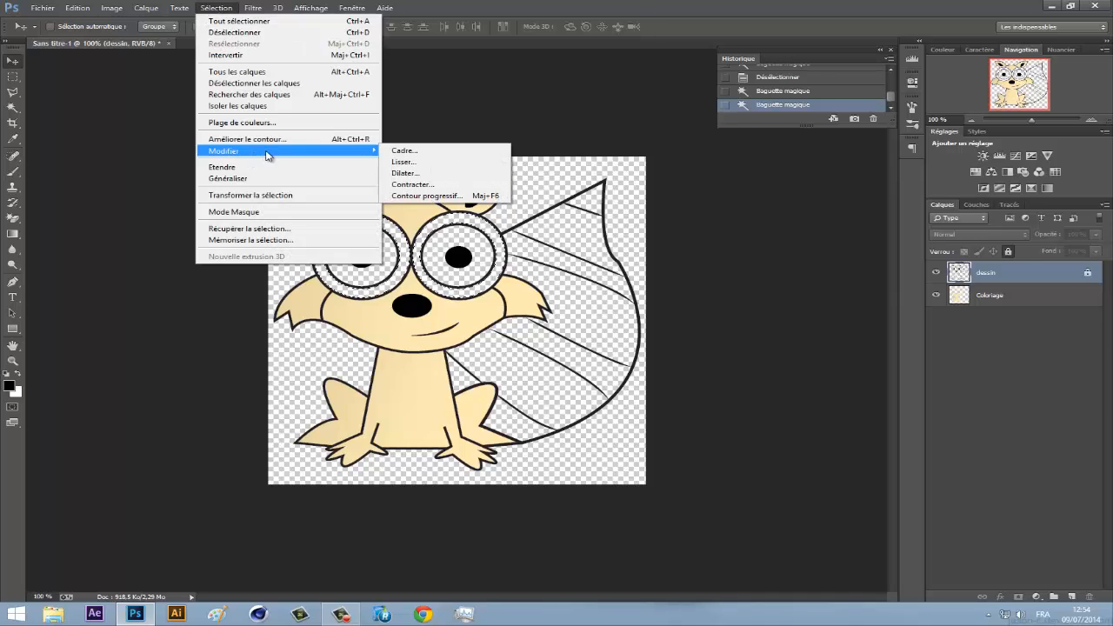
left_click(450, 177)
left_click_drag(513, 184, 627, 208)
left_click(728, 231)
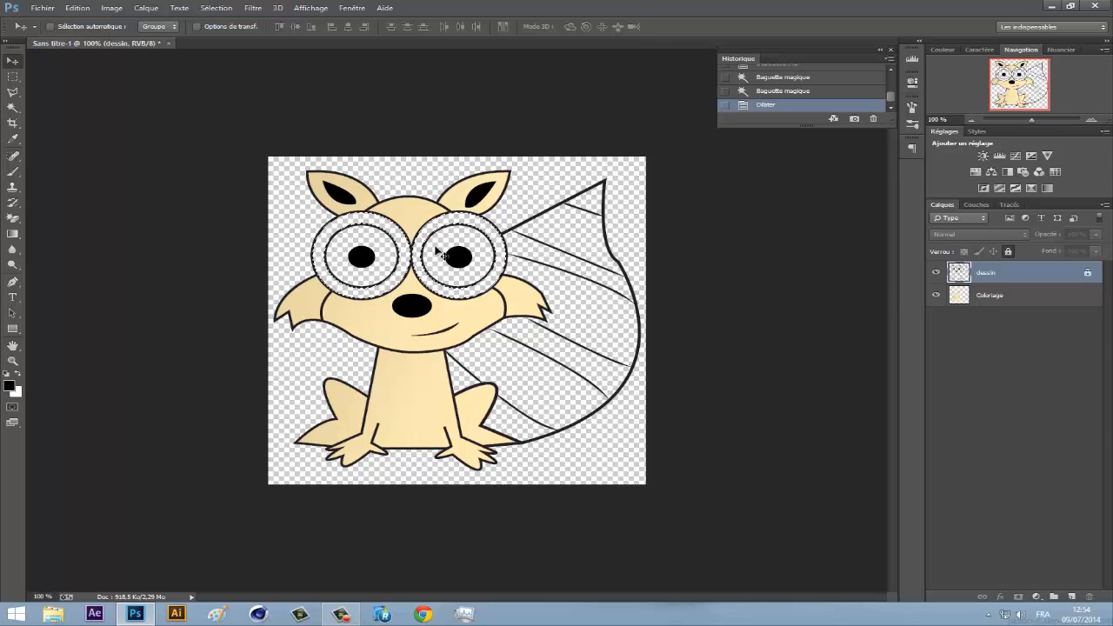
- Fill the expanded eye-ring selection with the dark linear gradient on the Coloriage layer, and deselect
left_click(12, 233)
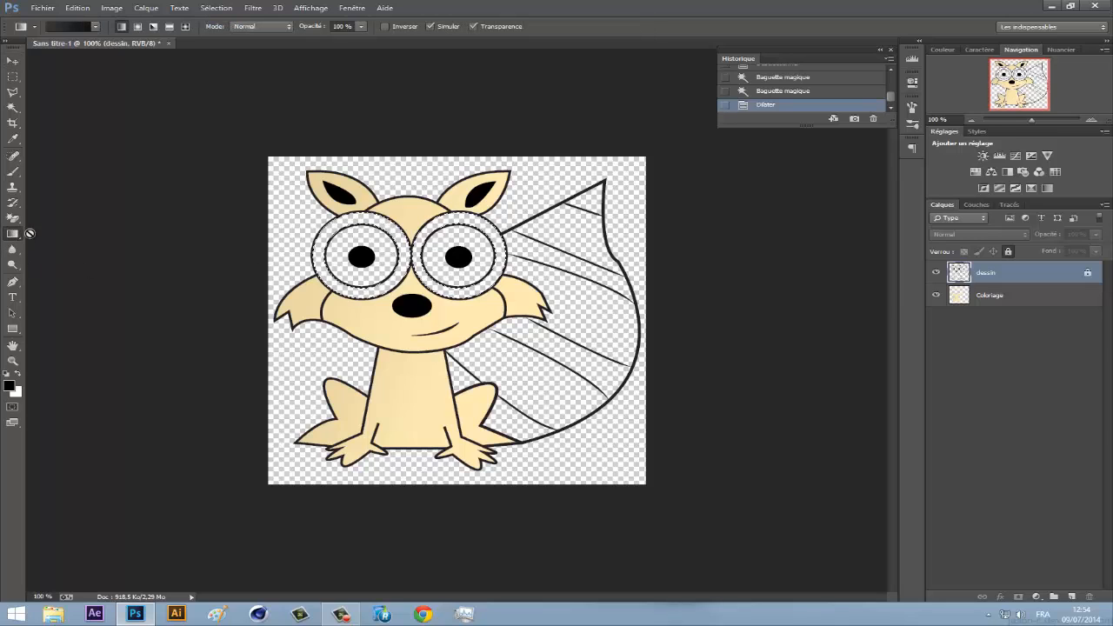
left_click(1000, 295)
left_click_drag(477, 232, 339, 265)
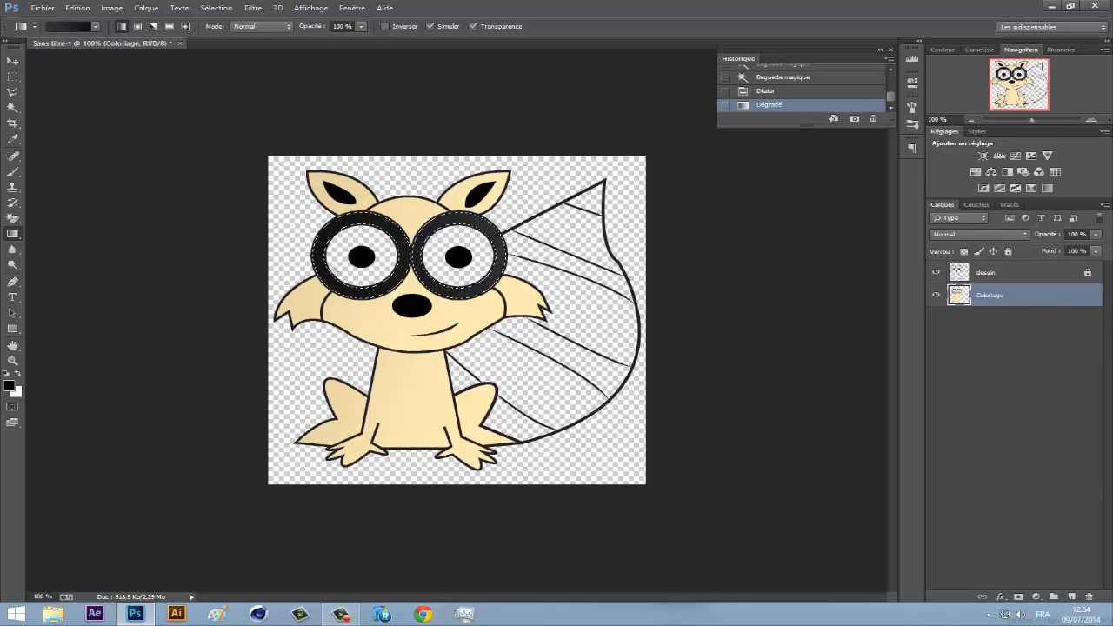
key("ctrl+d")
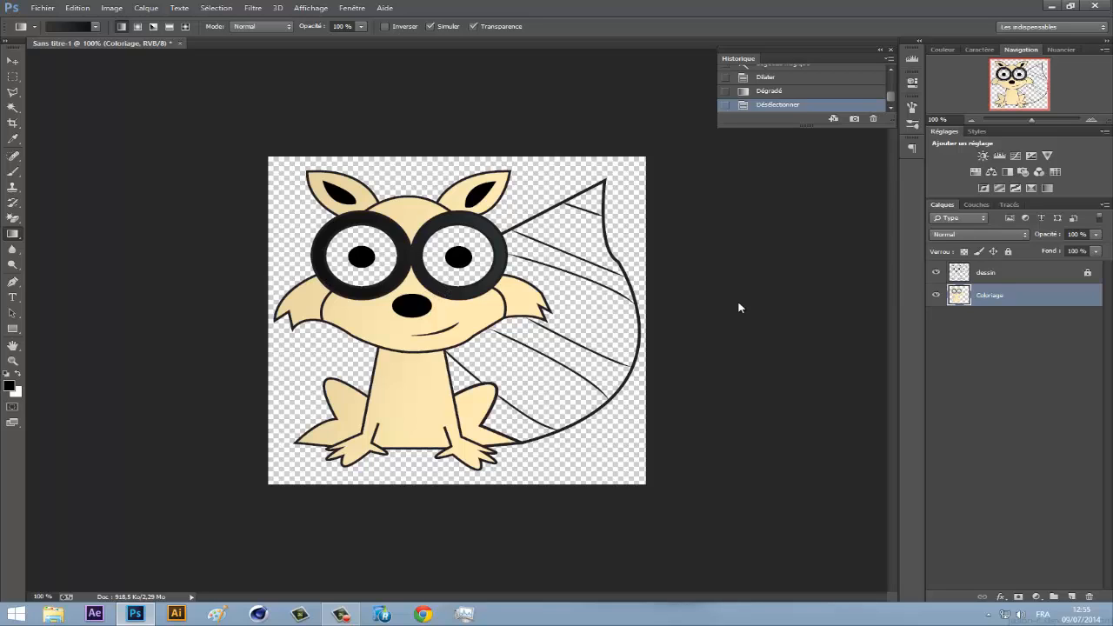
- Select the whites of both eyes on the dessin layer with the Magic Wand
left_click(994, 276)
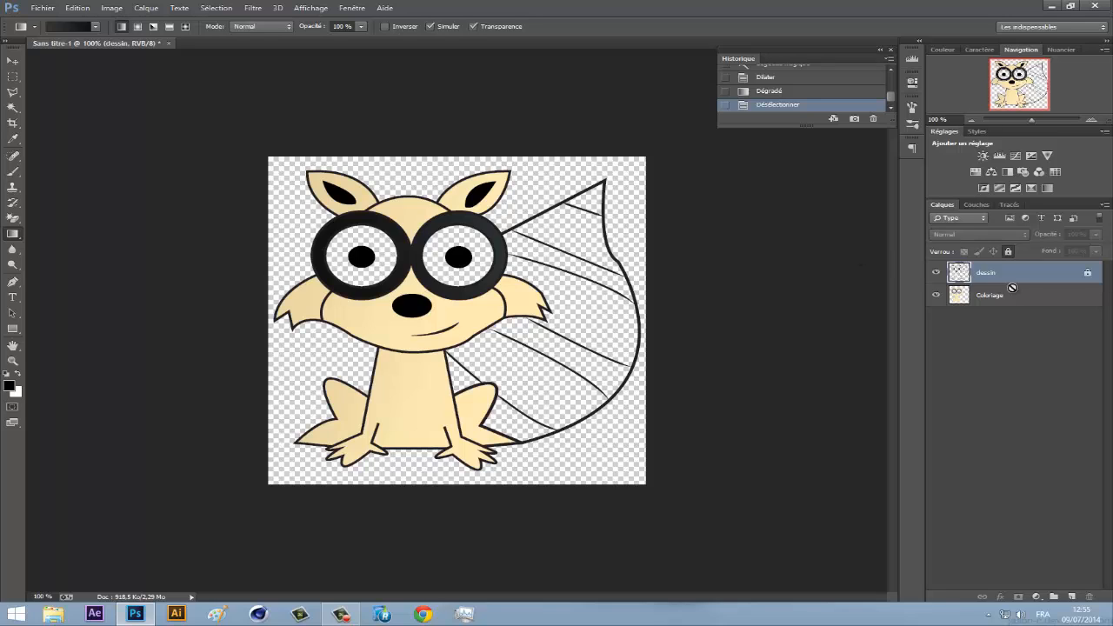
left_click(15, 109)
left_click(377, 239)
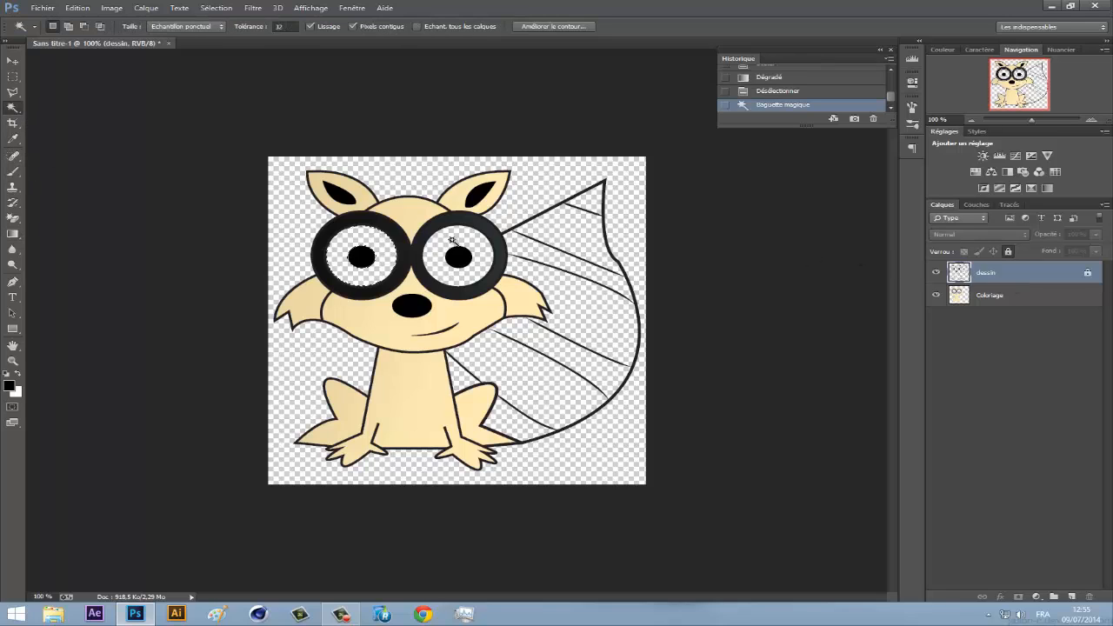
left_click(434, 267, "shift")
left_click(374, 240, "shift")
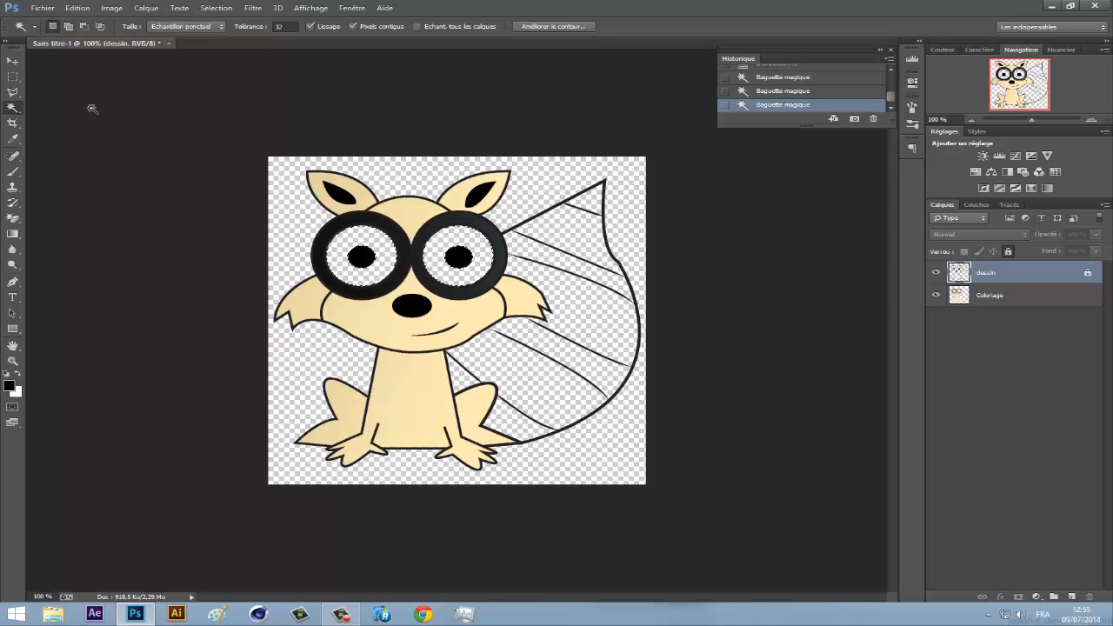
- Fill the selected eye whites with the white preset gradient on the Coloriage layer, and deselect
left_click(12, 233)
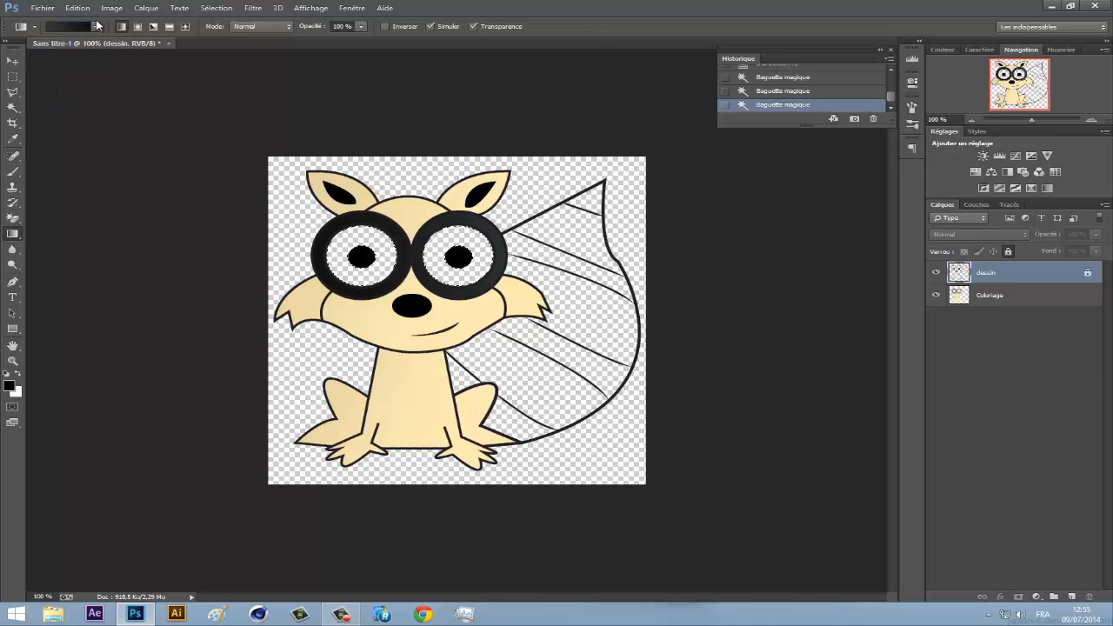
left_click(94, 25)
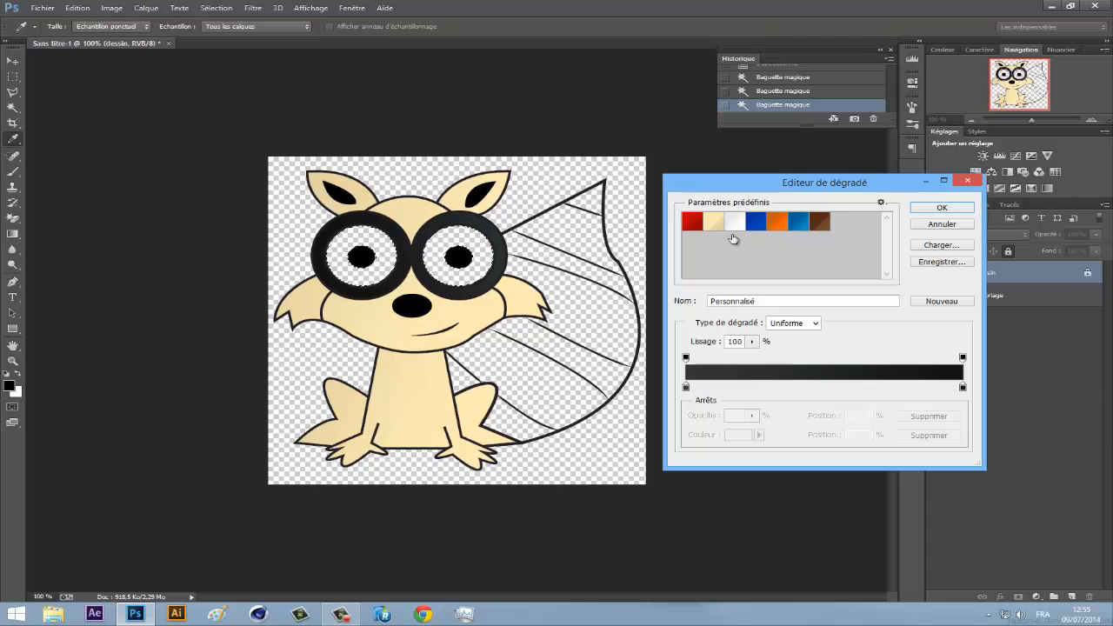
left_click(735, 223)
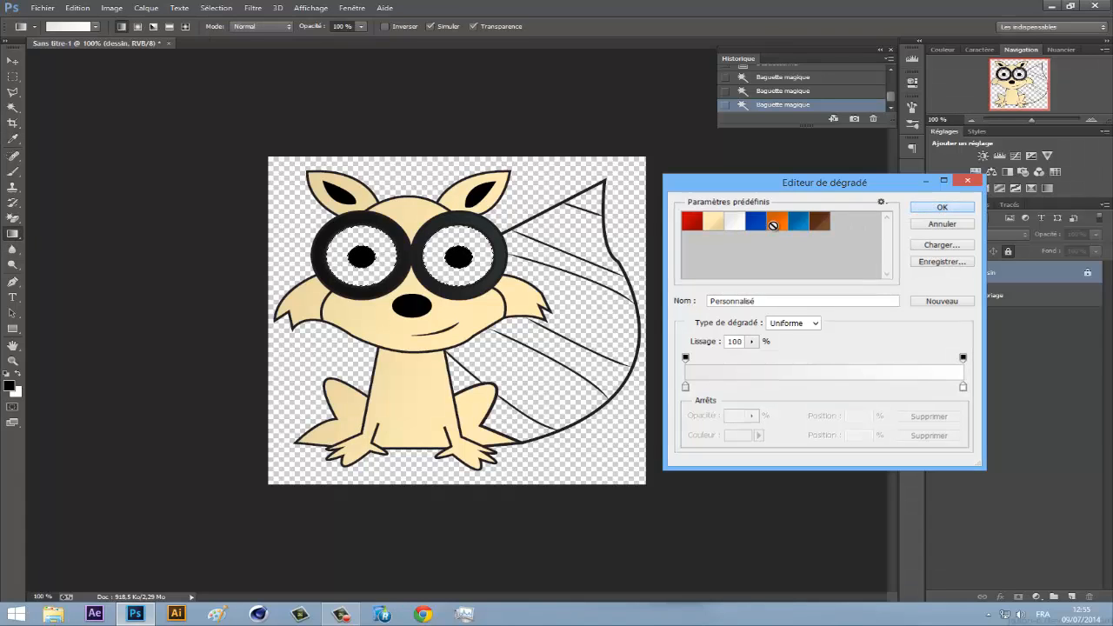
key("Return")
left_click(1032, 298)
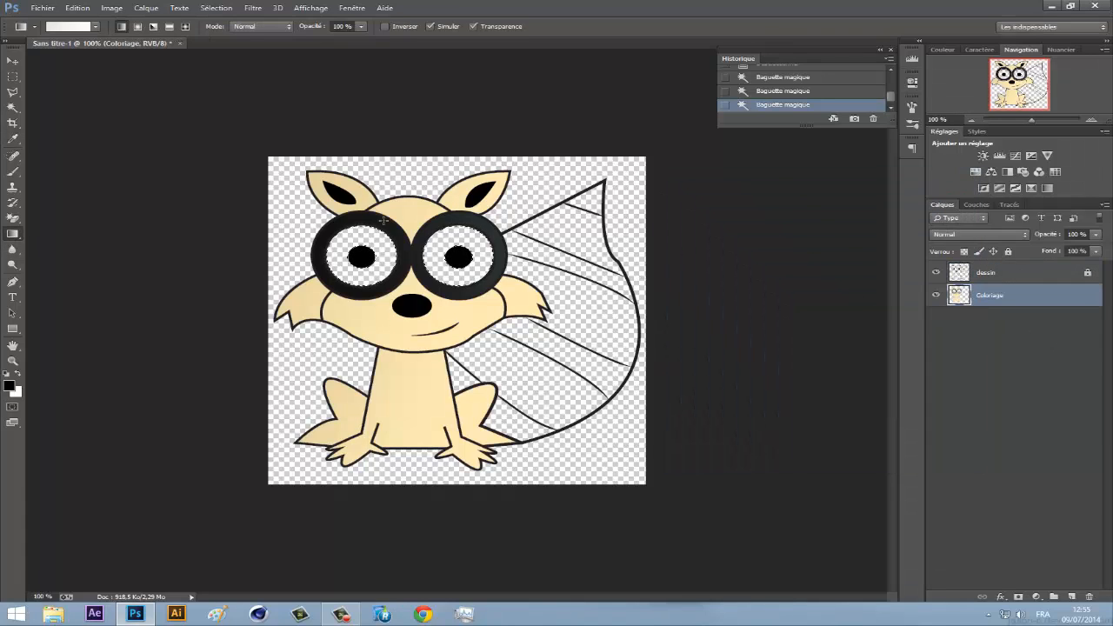
left_click_drag(484, 209, 65, 306)
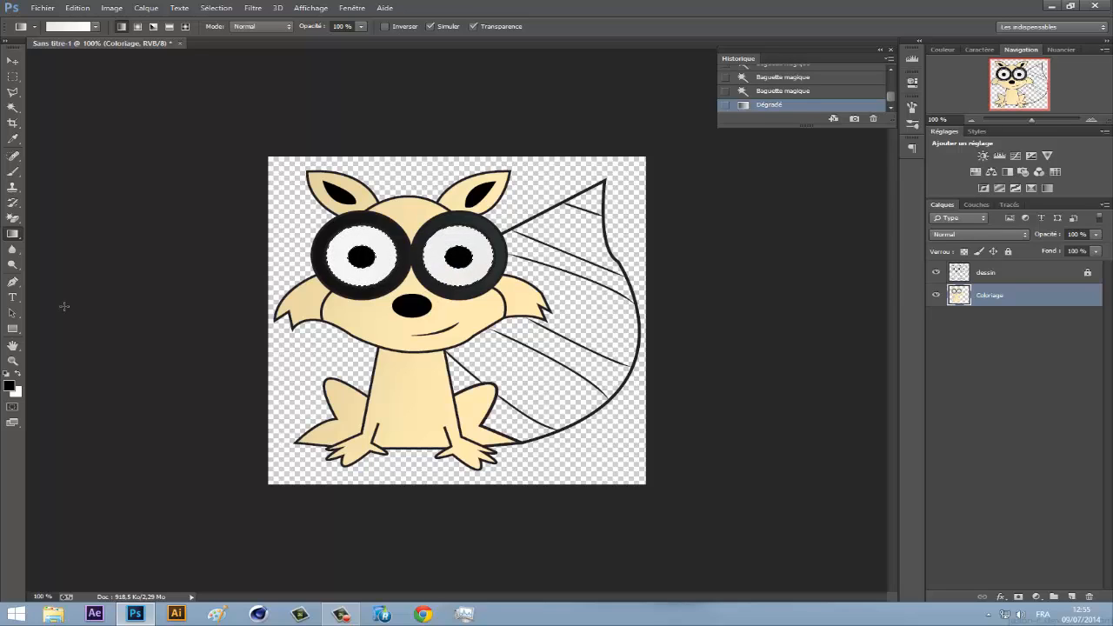
key("ctrl+d")
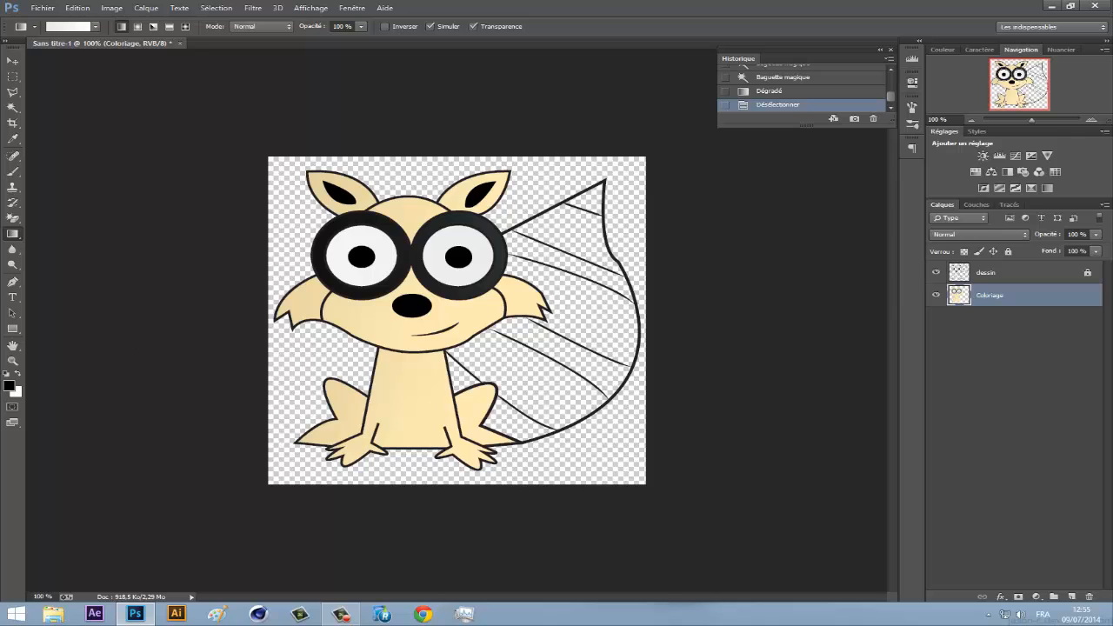
- Load the beige preset gradient and change its starting color stop to the darker tan #ac9a6f
left_click(67, 28)
left_click(714, 221)
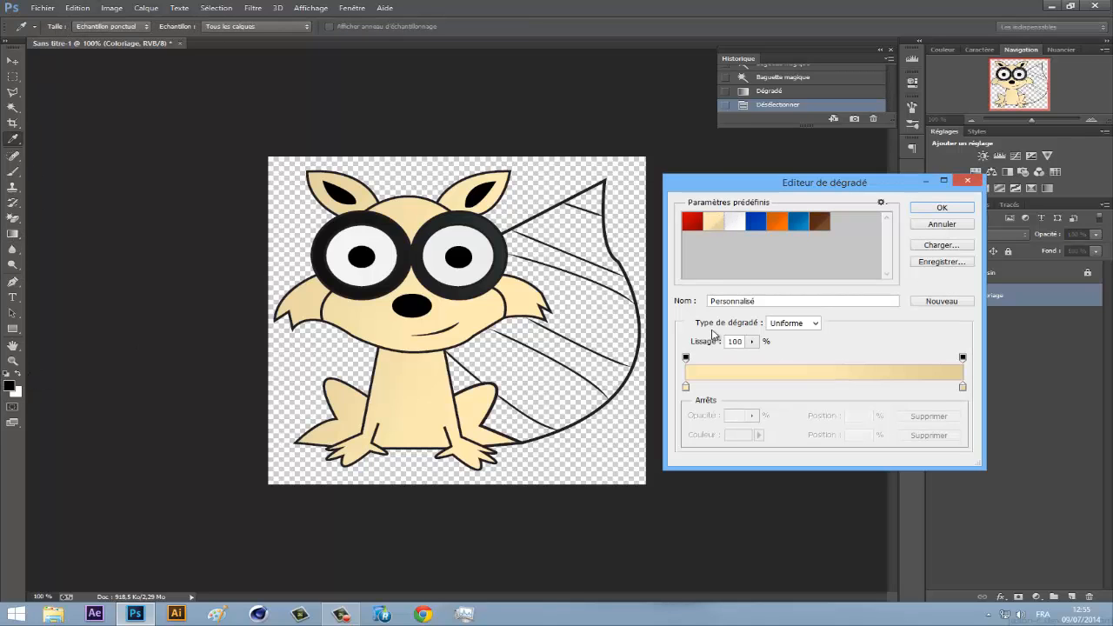
double_click(685, 386)
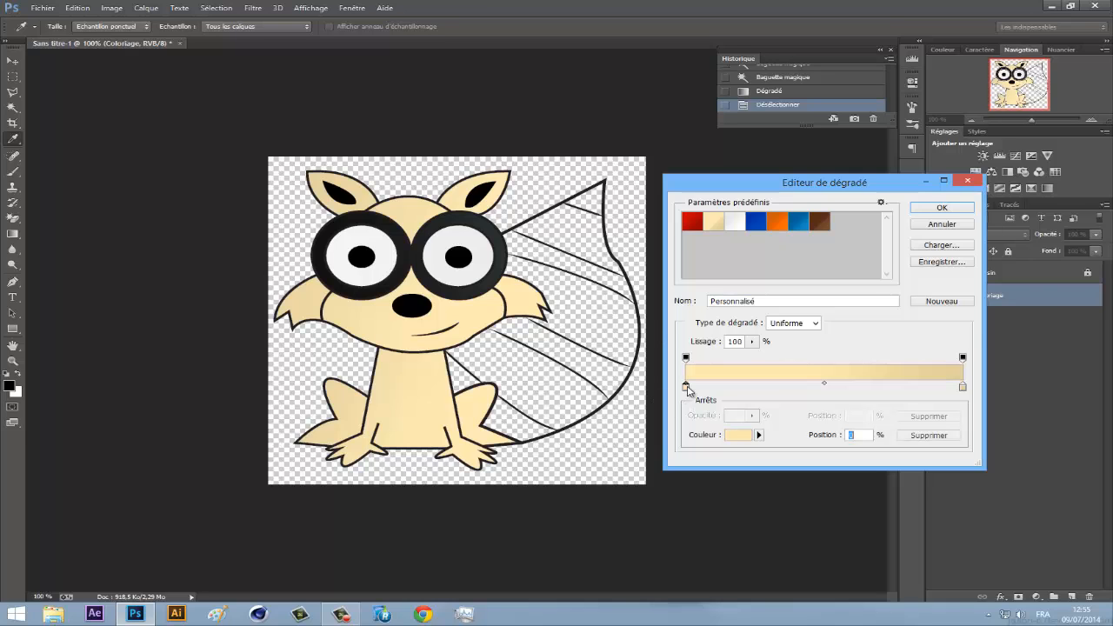
left_click(713, 206)
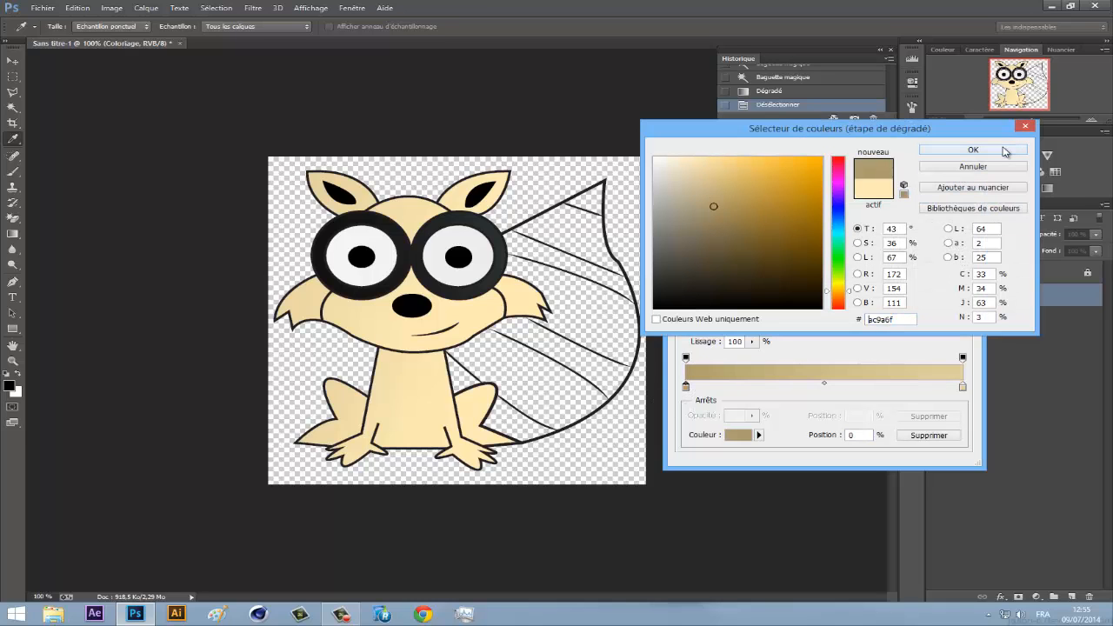
left_click(973, 150)
left_click(942, 210)
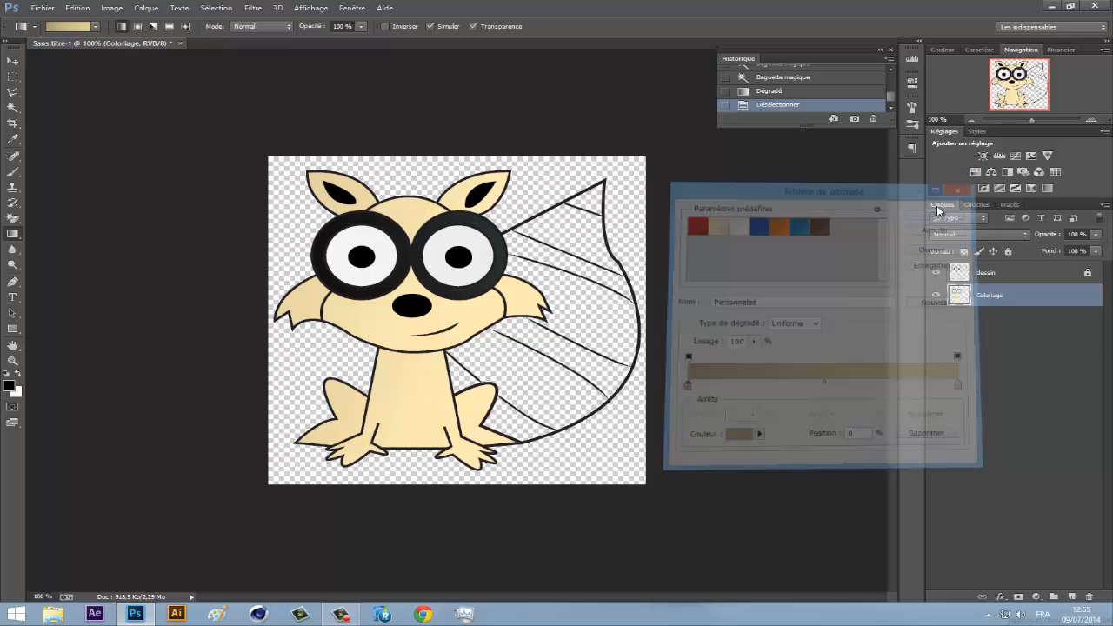
- Select three alternating tail stripes on the dessin layer with the Magic Wand, starting with the one just below the tip
left_click(986, 276)
left_click(13, 107)
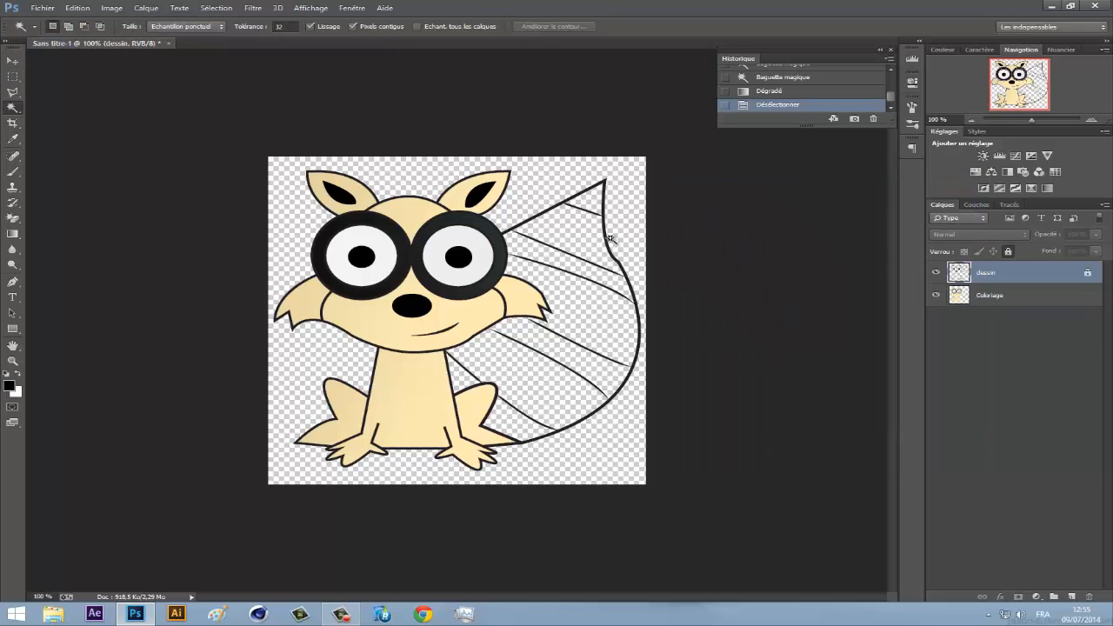
left_click(571, 263)
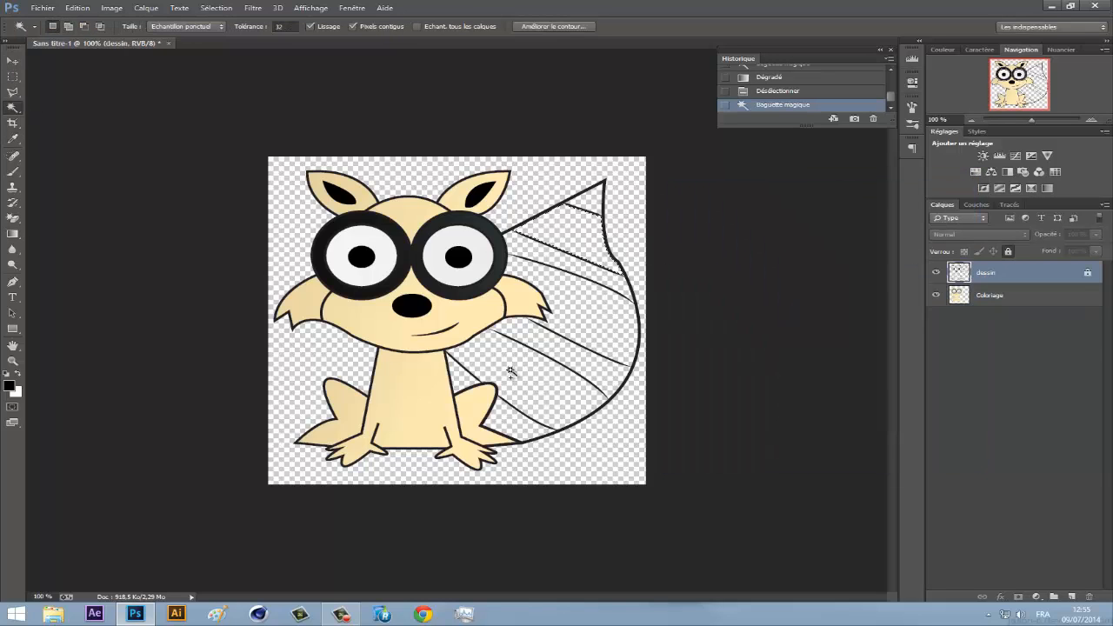
left_click(576, 326, "shift")
left_click(572, 332, "shift")
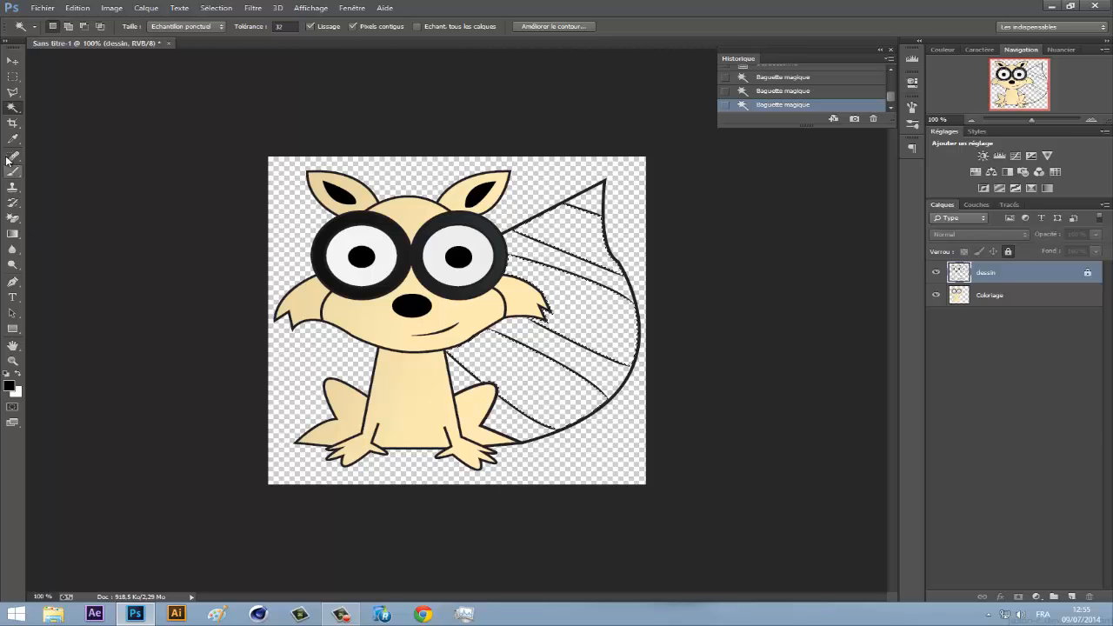
- Fill the selected tail stripes with the tan linear gradient on the Coloriage layer, and deselect
left_click(13, 235)
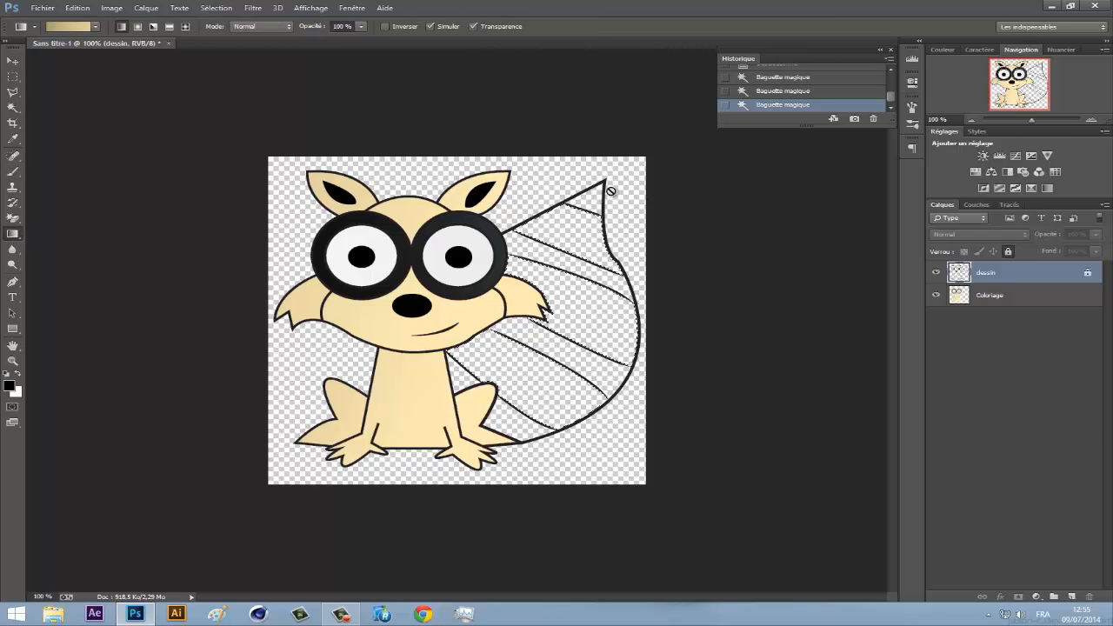
left_click(1060, 298)
left_click_drag(540, 382, 570, 265)
left_click_drag(526, 376, 541, 329)
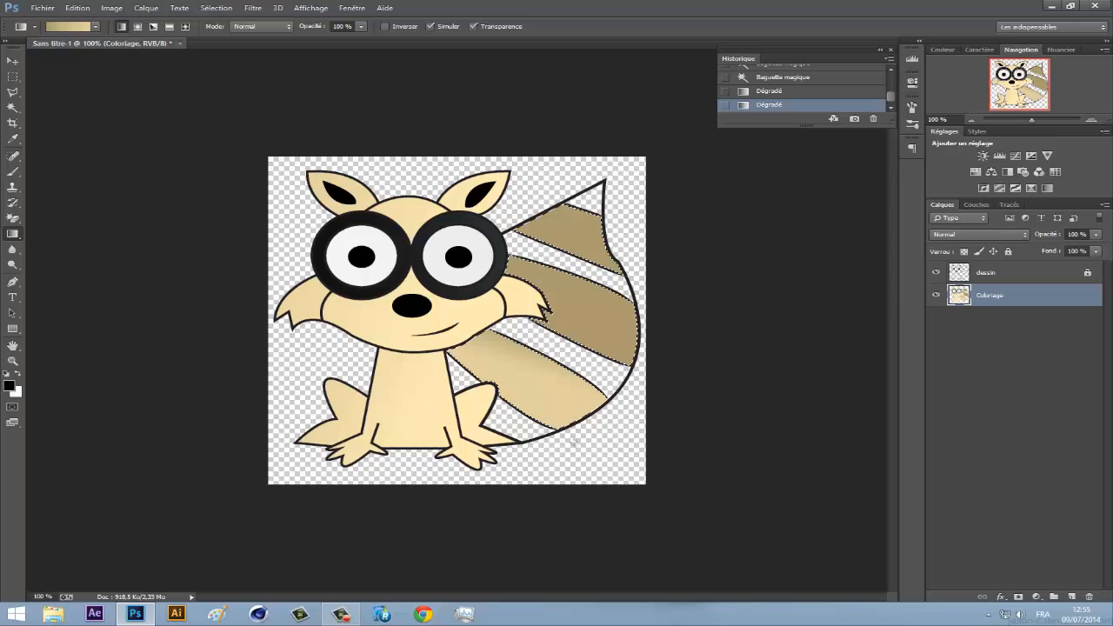
left_click_drag(504, 137, 509, 145)
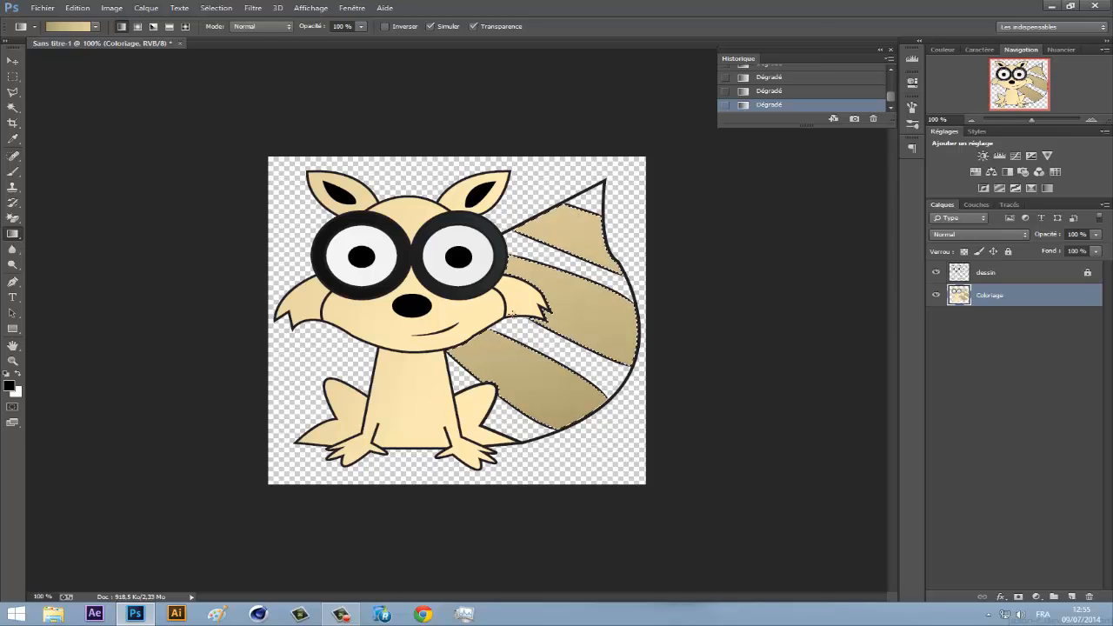
key("ctrl+d")
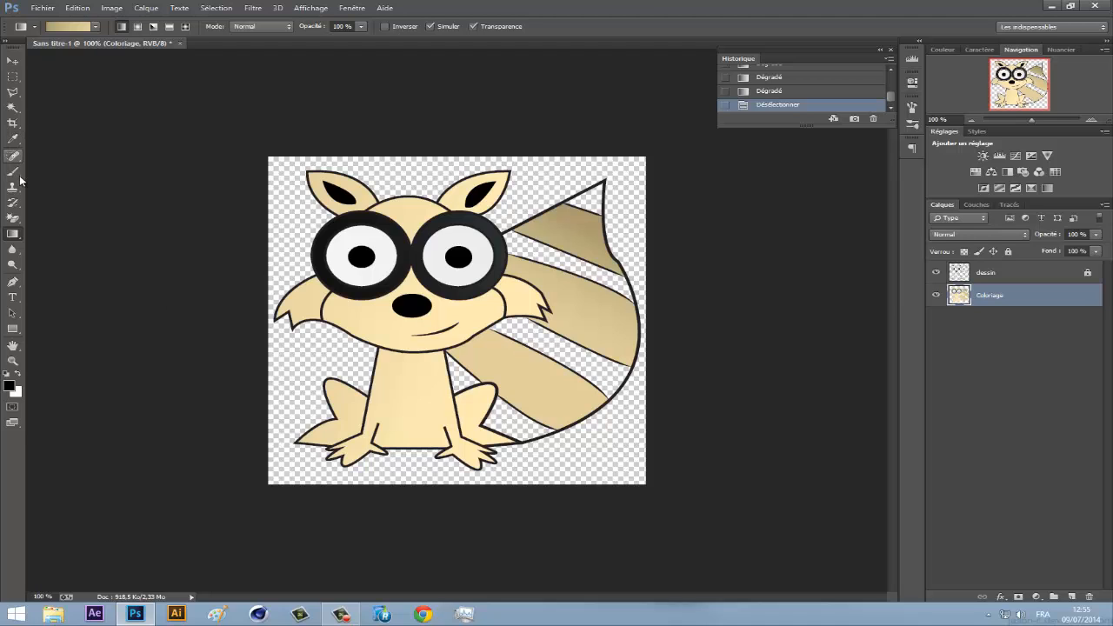
- Select the uncolored tail tip and the remaining empty tail stripes on the dessin layer with the Magic Wand
key("w")
left_click(525, 419)
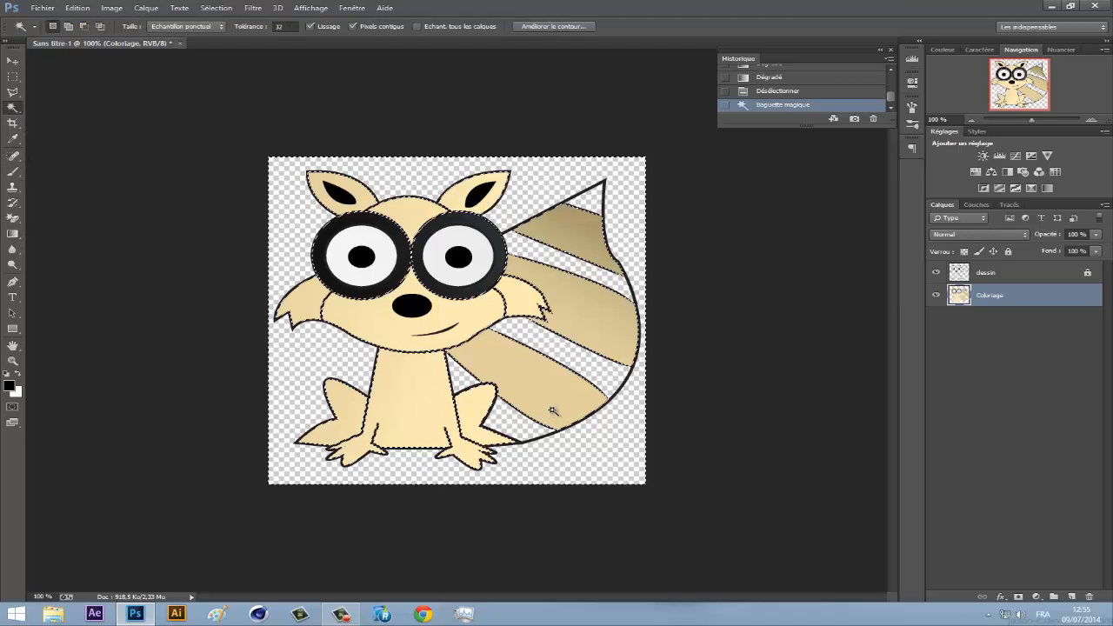
key("ctrl+d")
left_click(977, 272)
left_click(597, 200)
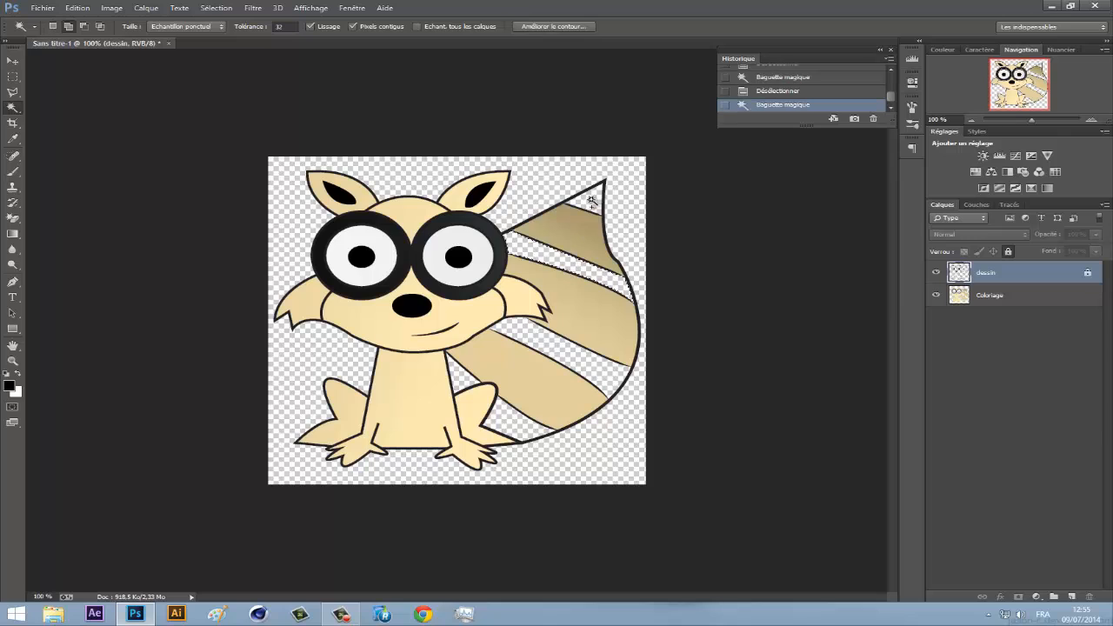
left_click(572, 330, "shift")
left_click(504, 426, "shift")
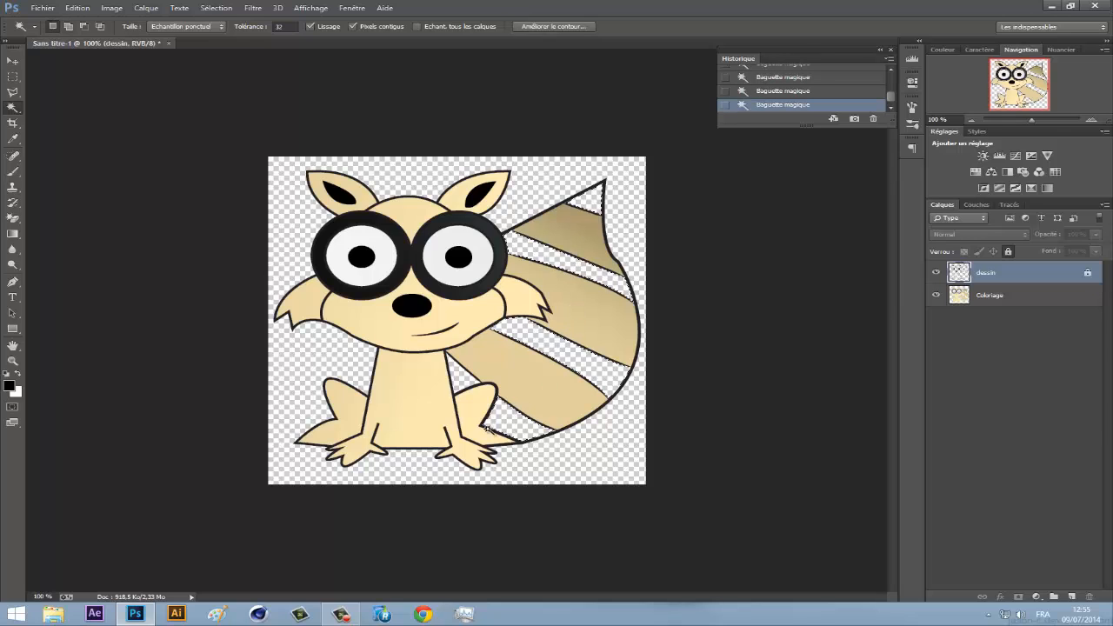
- Set the Gradient tool to the light beige preset gradient
left_click(12, 233)
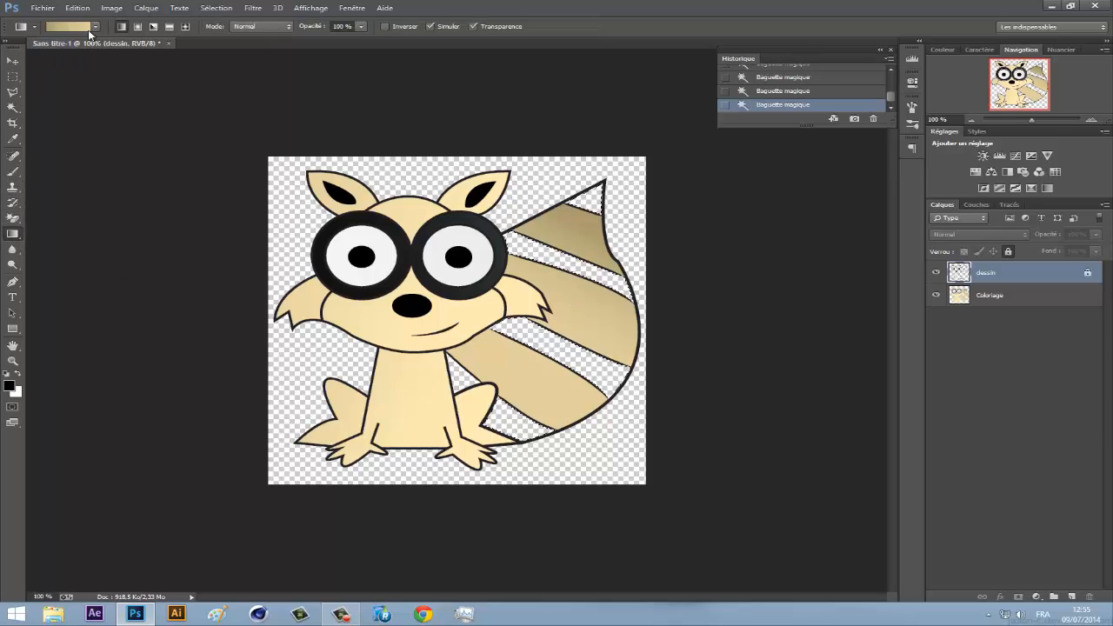
left_click(95, 26)
left_click(56, 45)
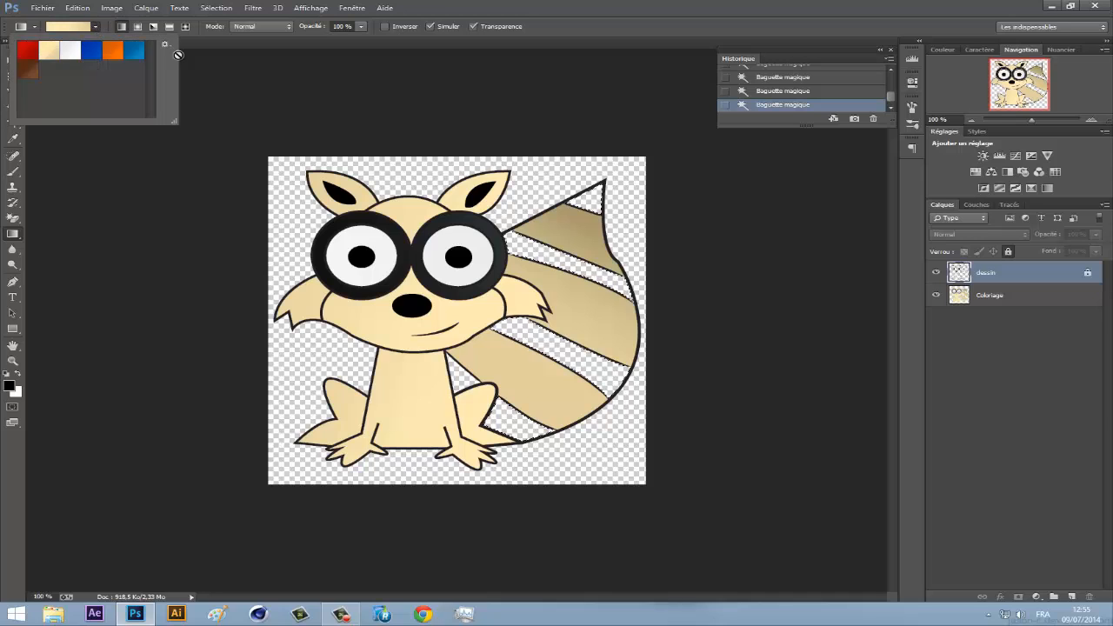
left_click(612, 243)
key("Return")
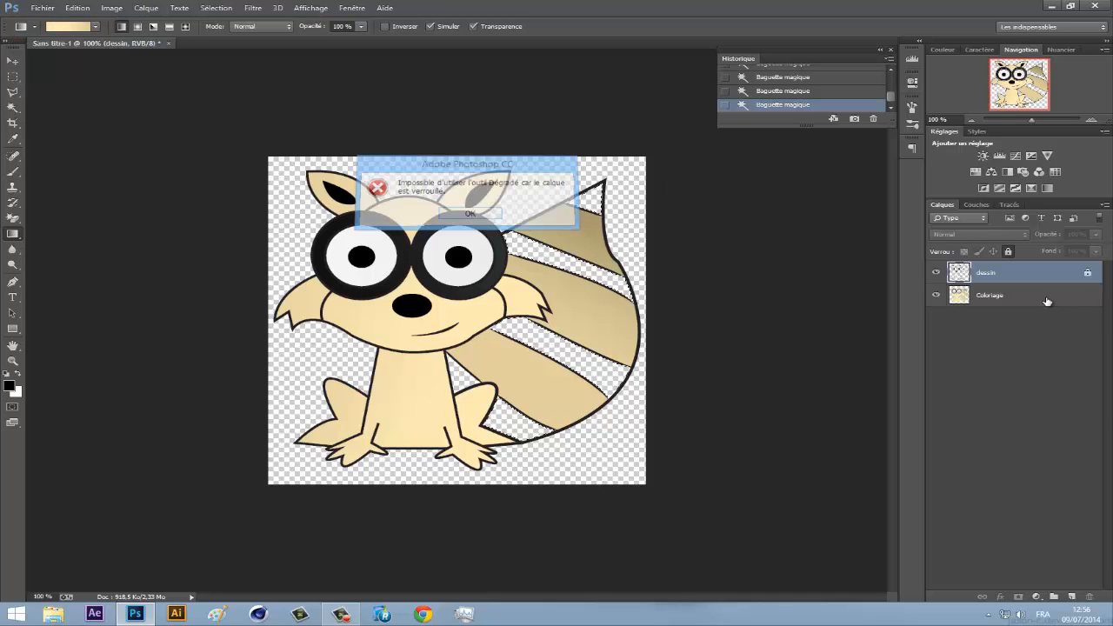
left_click(1043, 296)
left_click_drag(602, 228, 520, 401)
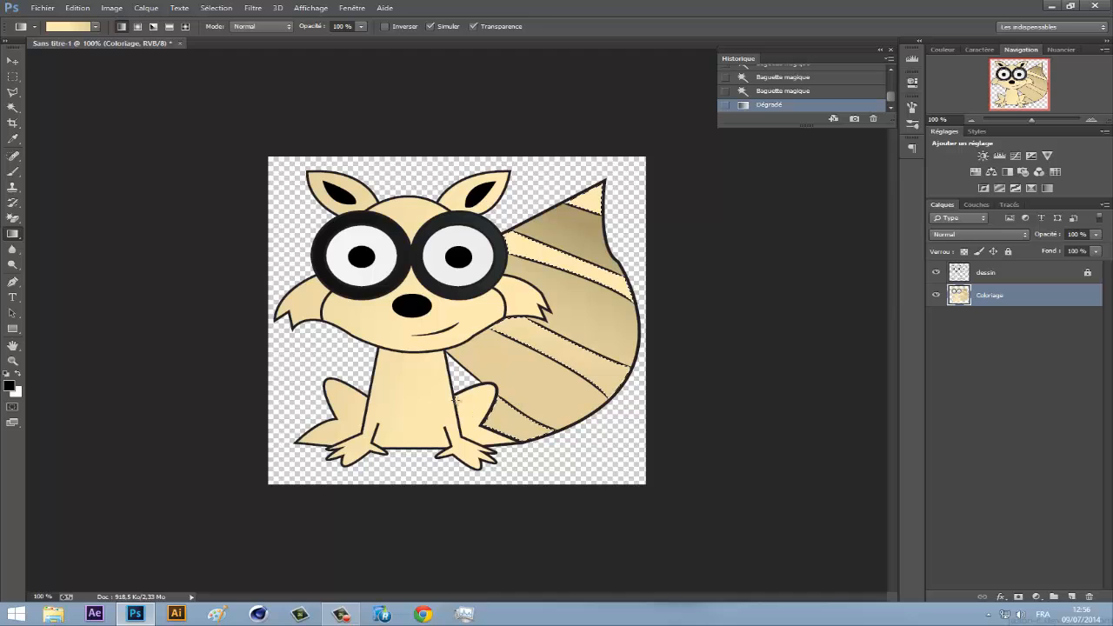
key("ctrl+z")
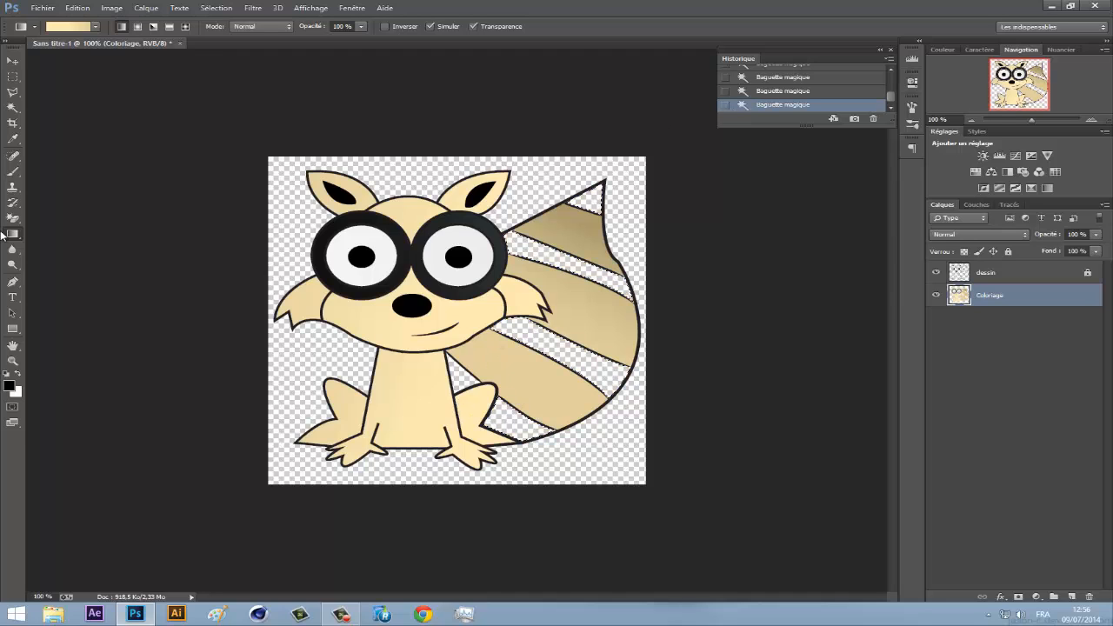
- Add the small empty tail area between the body and the hind leg to the Magic Wand selection on the dessin layer
left_click(13, 107)
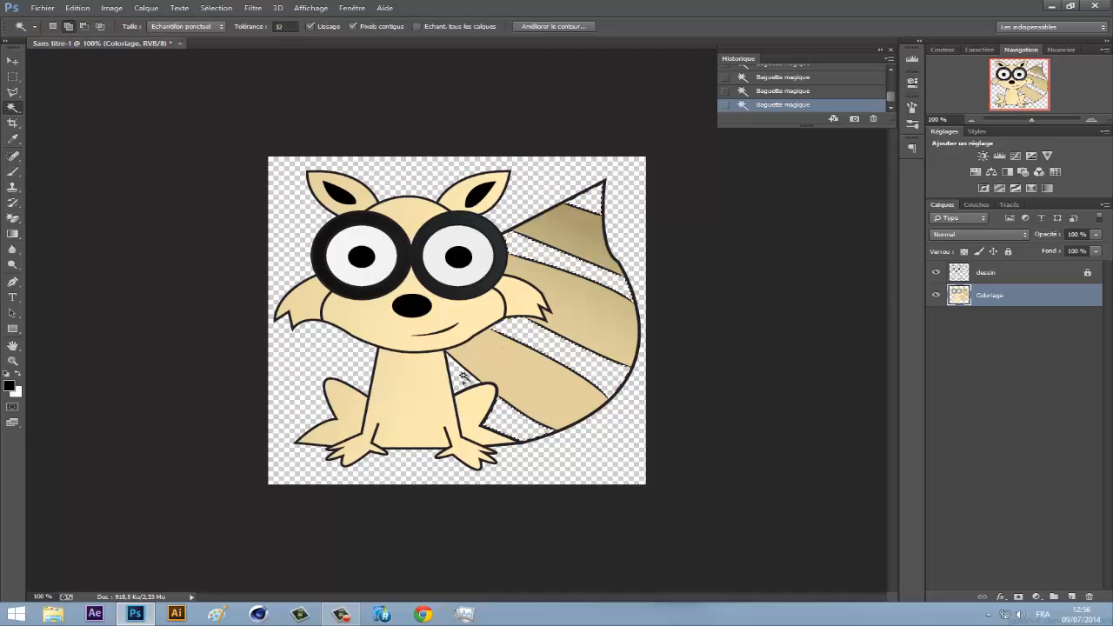
key("ctrl+d")
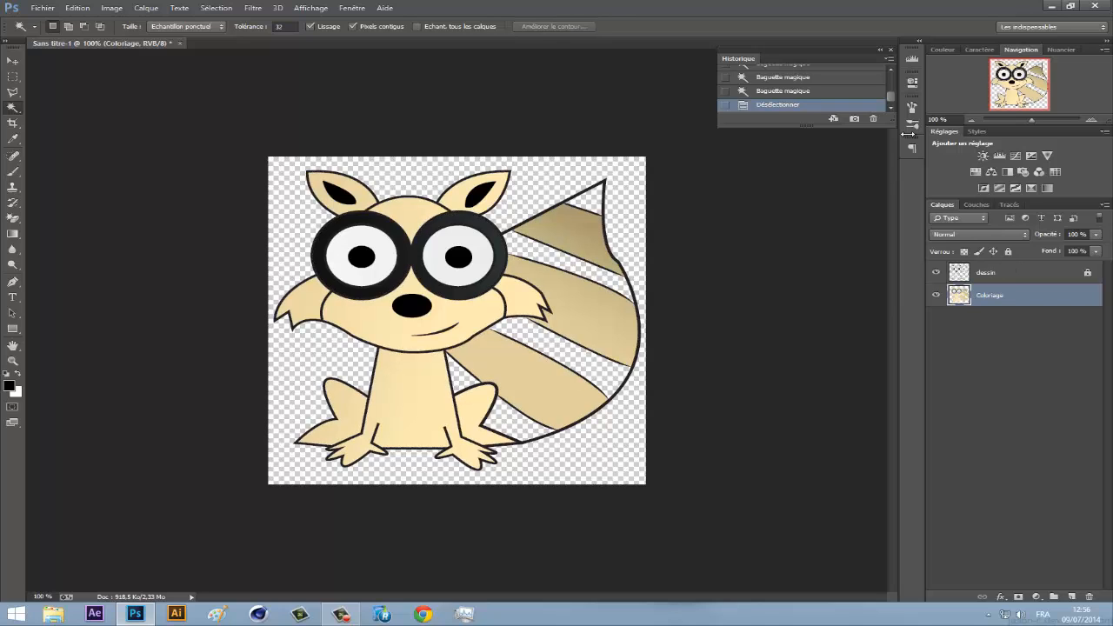
key("ctrl+z")
left_click(980, 275)
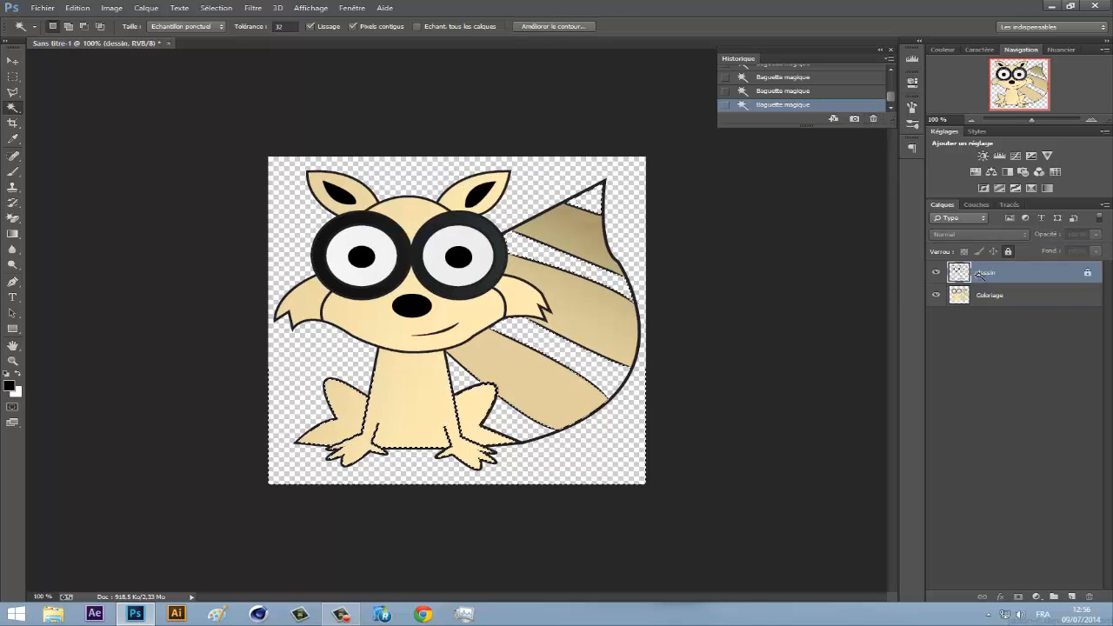
left_click(459, 377, "shift")
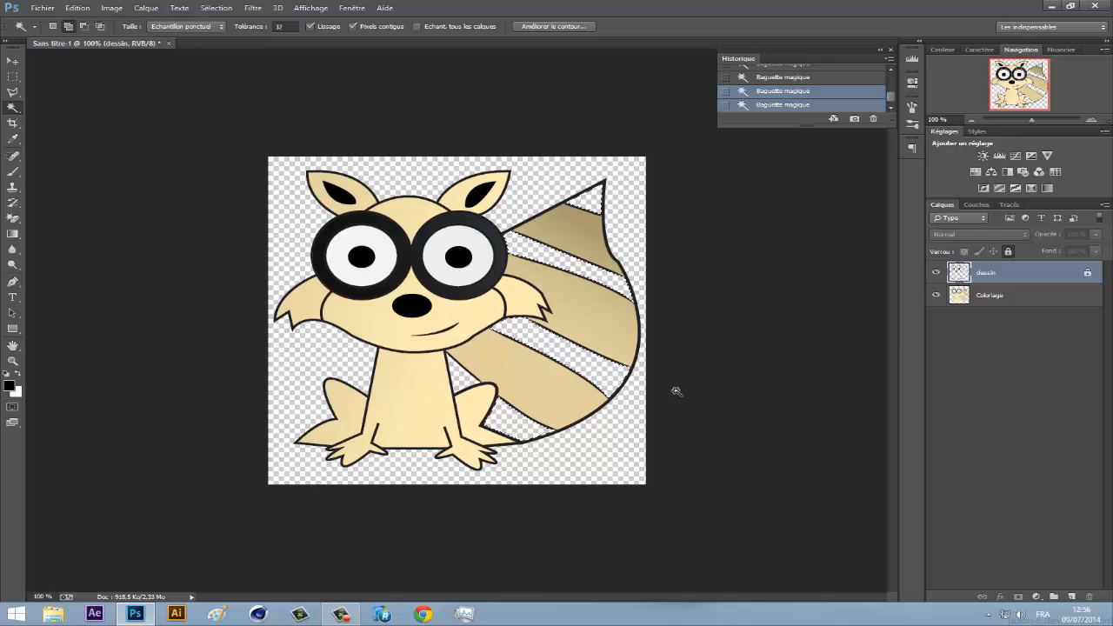
- Fill the selected tail areas with the light beige gradient on the Coloriage layer, deselect, and briefly hide the outlines to check the coloring
left_click(1004, 297)
left_click(13, 234)
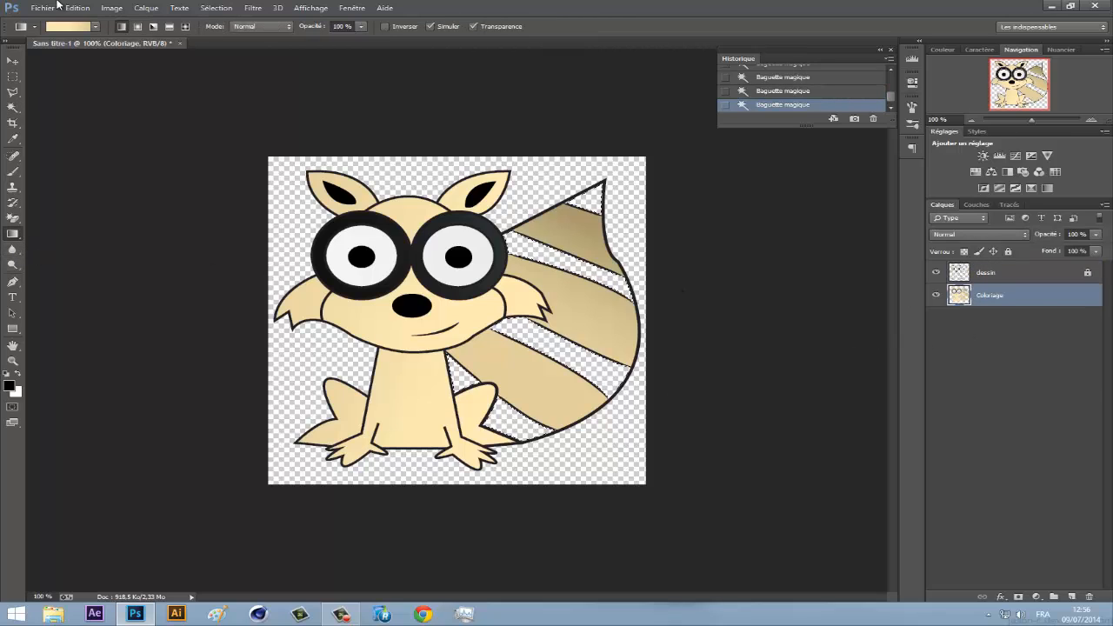
left_click_drag(505, 481, 504, 487)
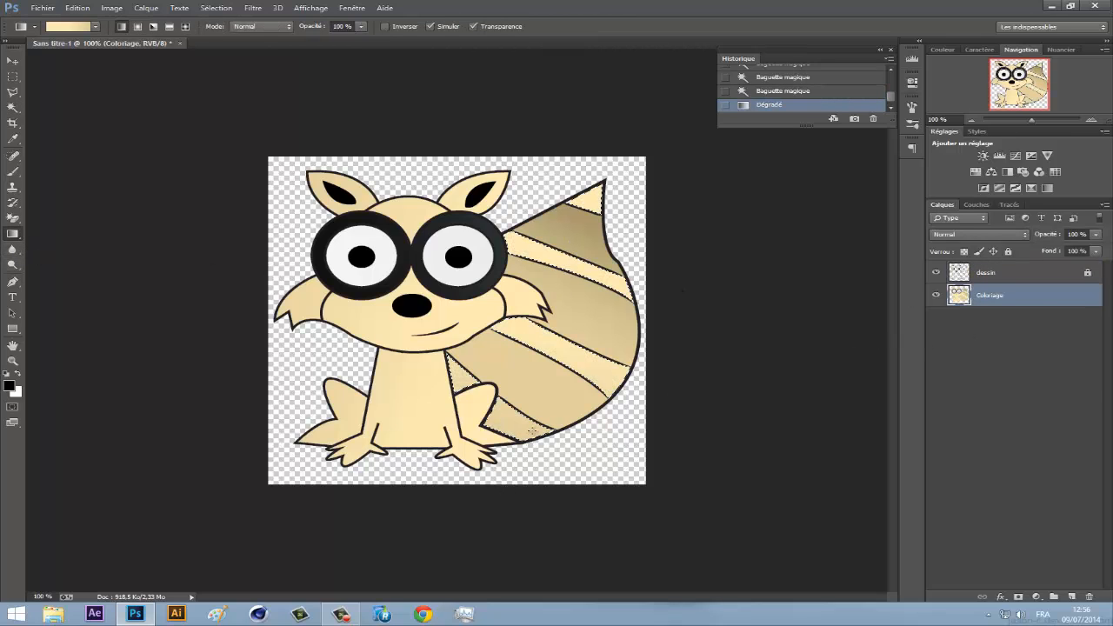
key("ctrl+d")
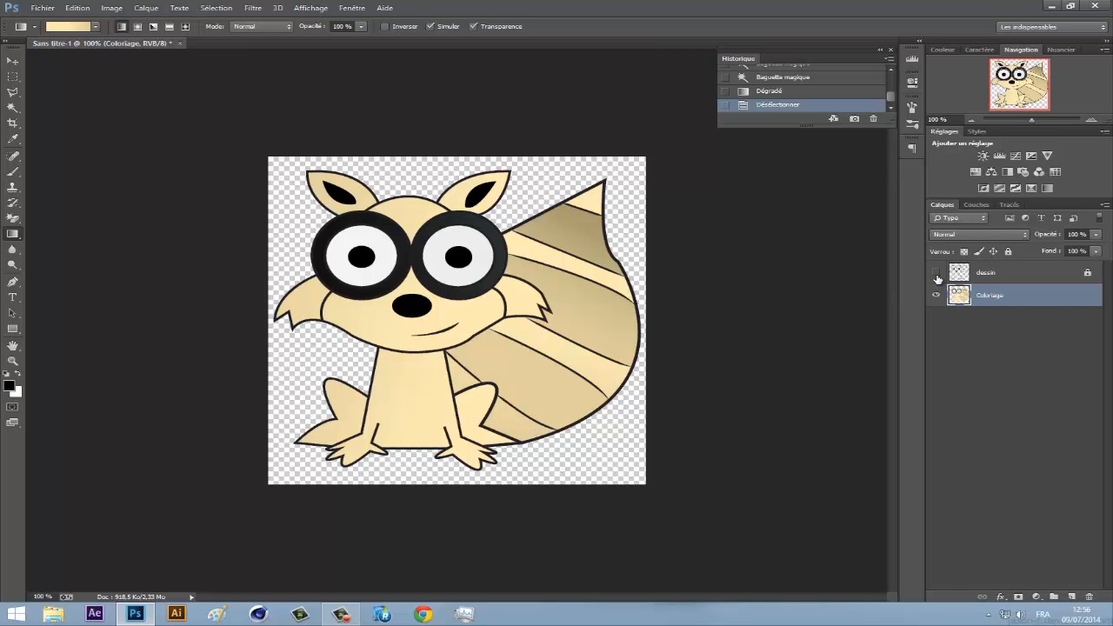
left_click(937, 273)
left_click(937, 273)
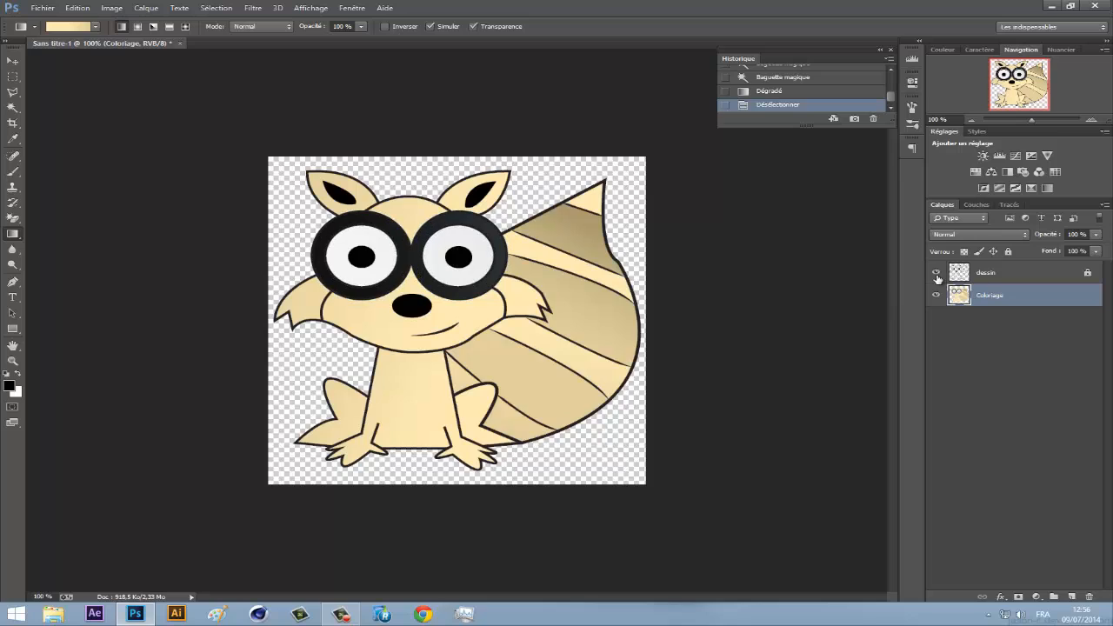
- Create a new layer between dessin and Coloriage and name it Ombre
left_click(1072, 596)
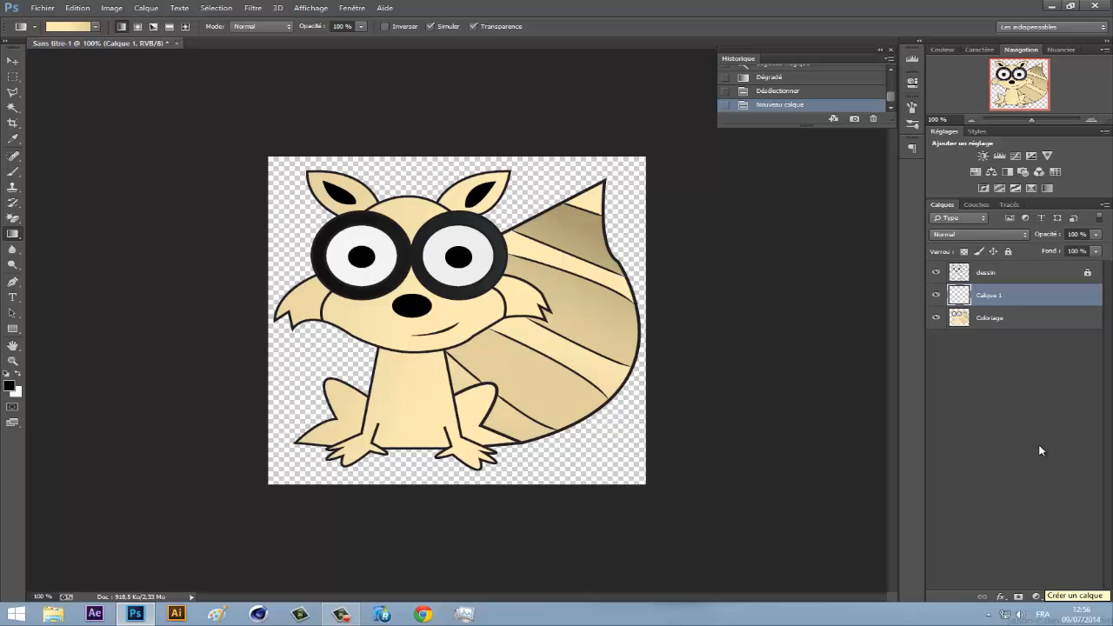
double_click(991, 296)
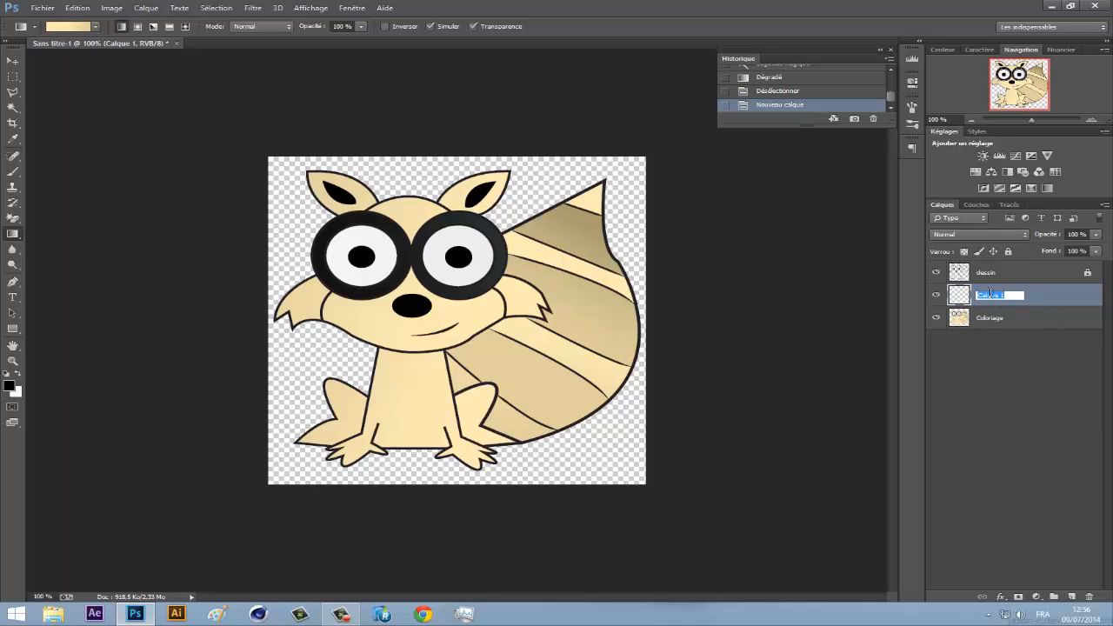
key("BackSpace")
key("Return")
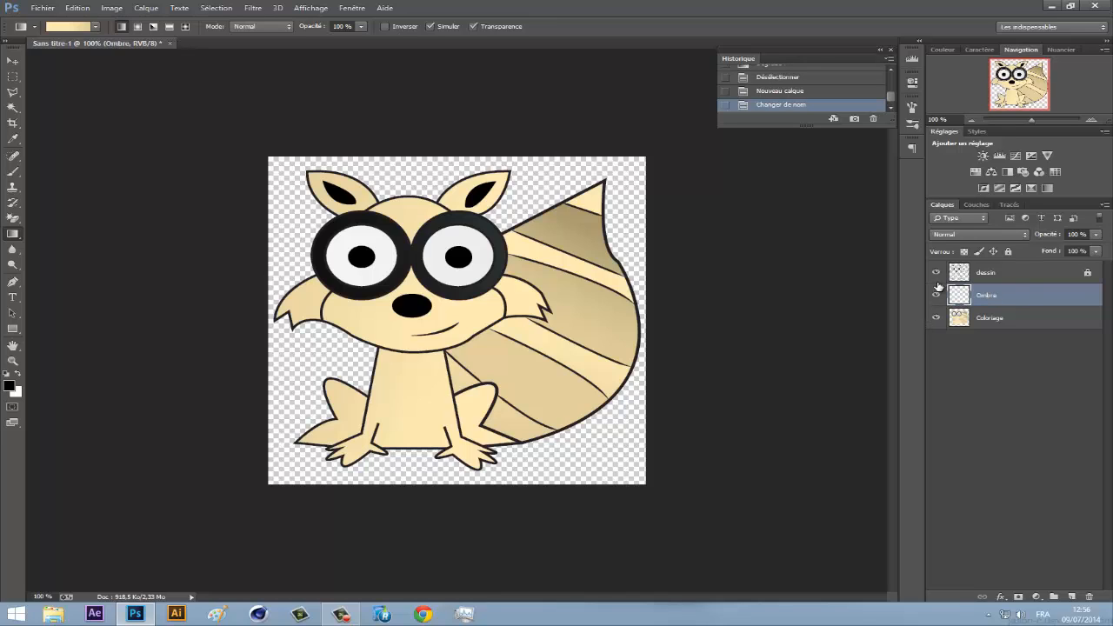
- Set the foreground color to a darker beige, c0b286, by sampling the raccoon's forehead and darkening the sampled color
left_click(15, 362)
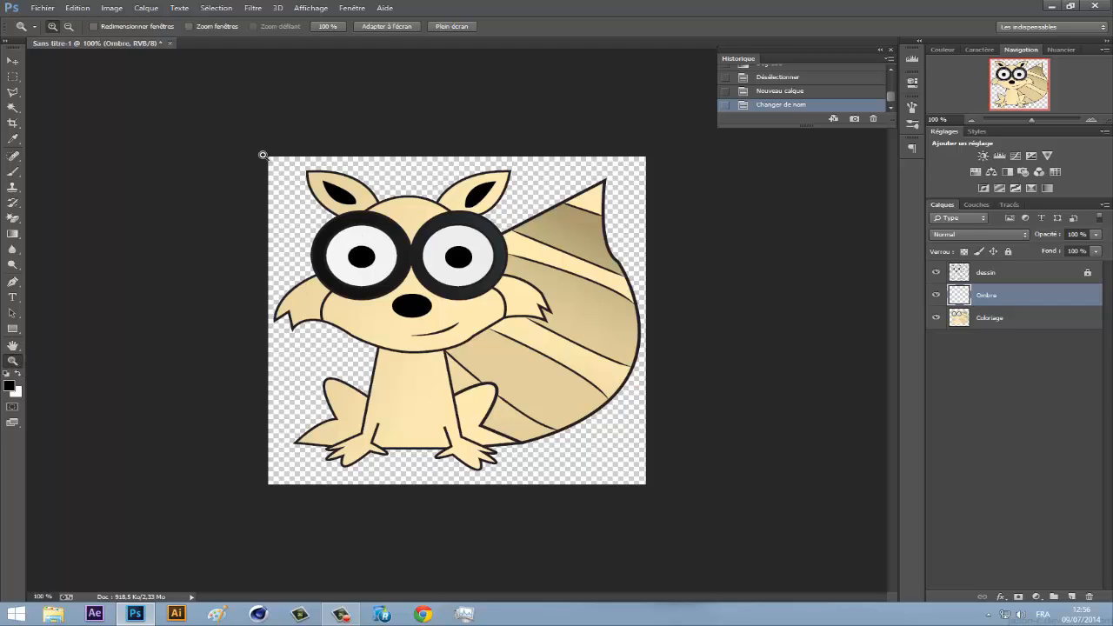
left_click_drag(264, 154, 566, 340)
key("ctrl+0")
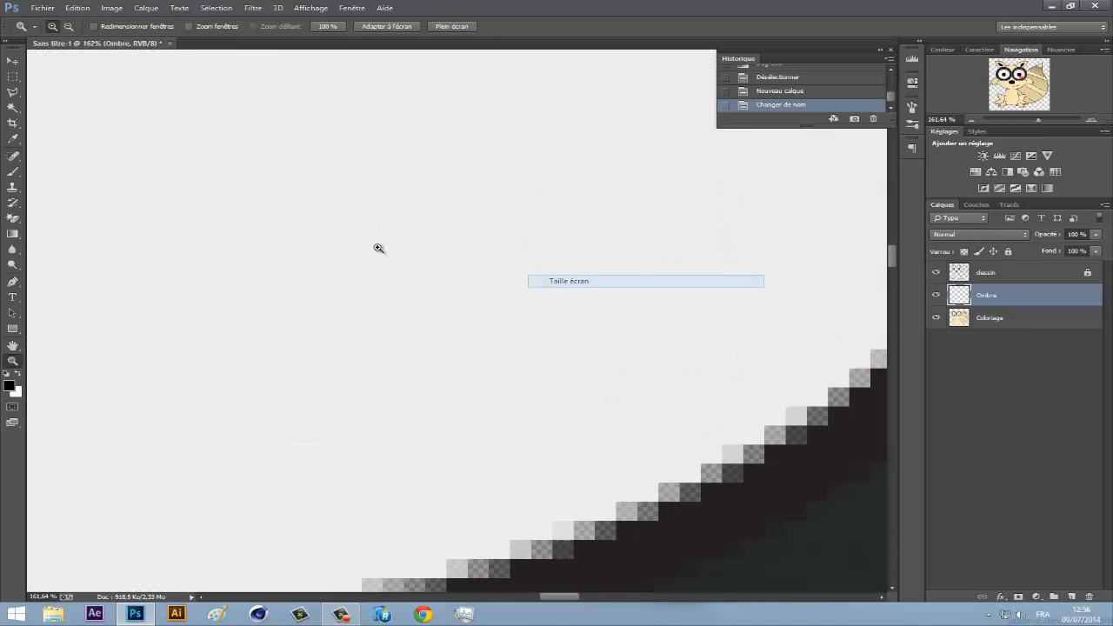
left_click_drag(155, 59, 640, 374)
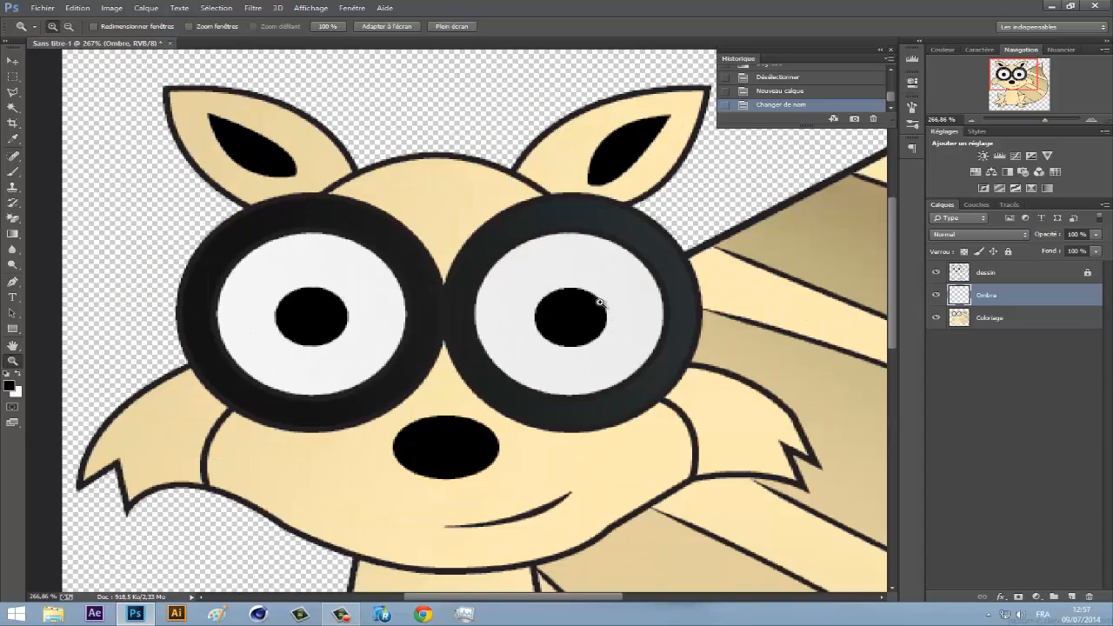
left_click(11, 385)
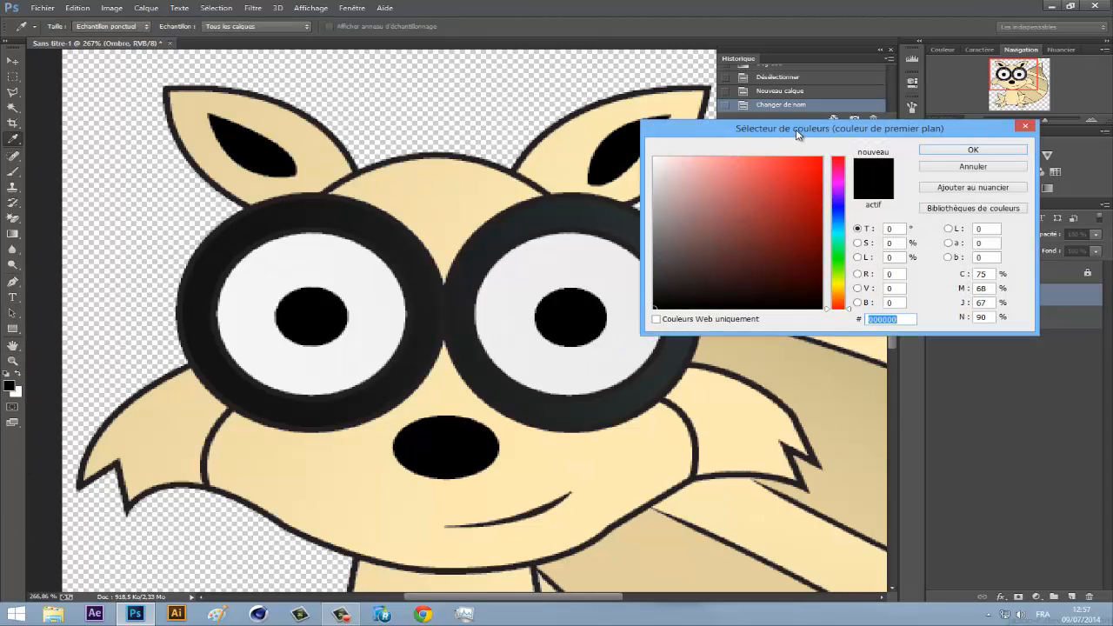
left_click_drag(796, 130, 868, 132)
left_click(435, 211)
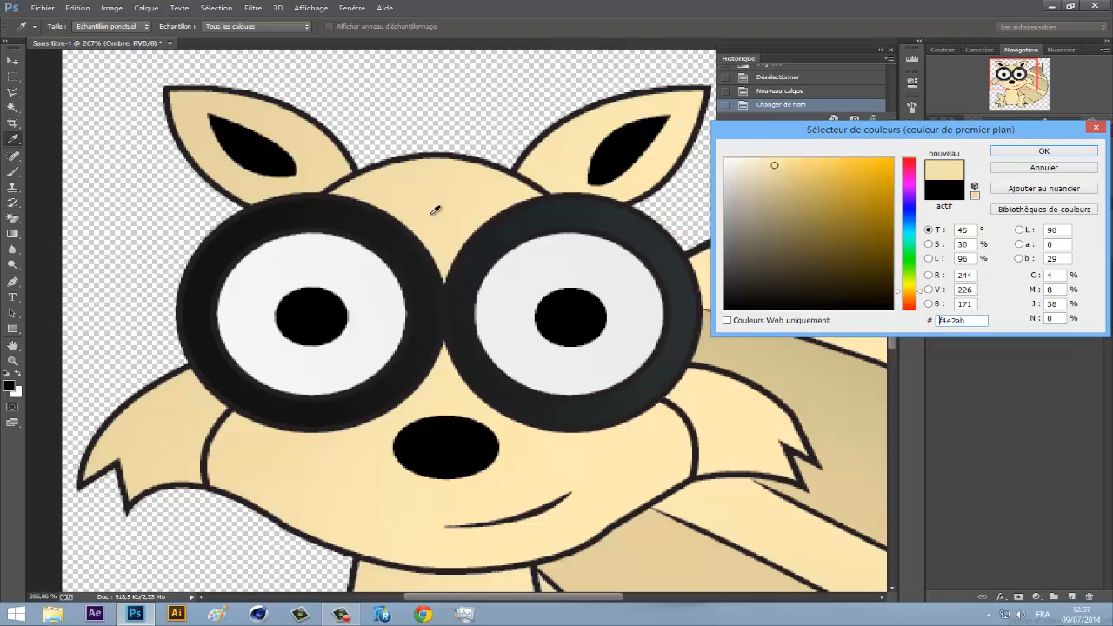
left_click(775, 184)
left_click_drag(775, 183, 775, 196)
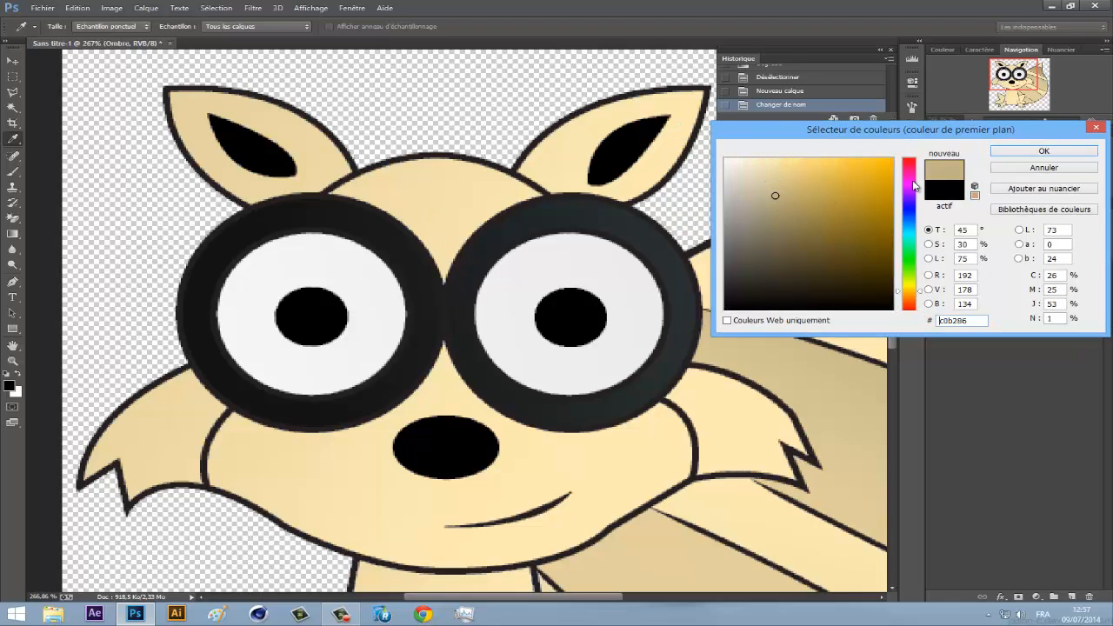
left_click_drag(948, 130, 840, 191)
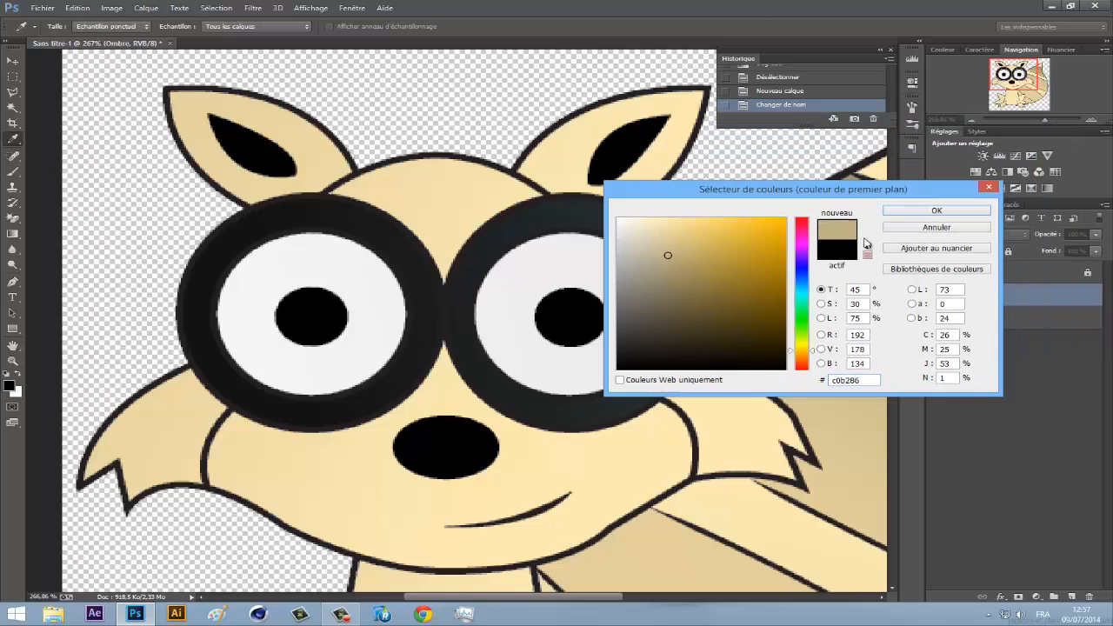
left_click(905, 211)
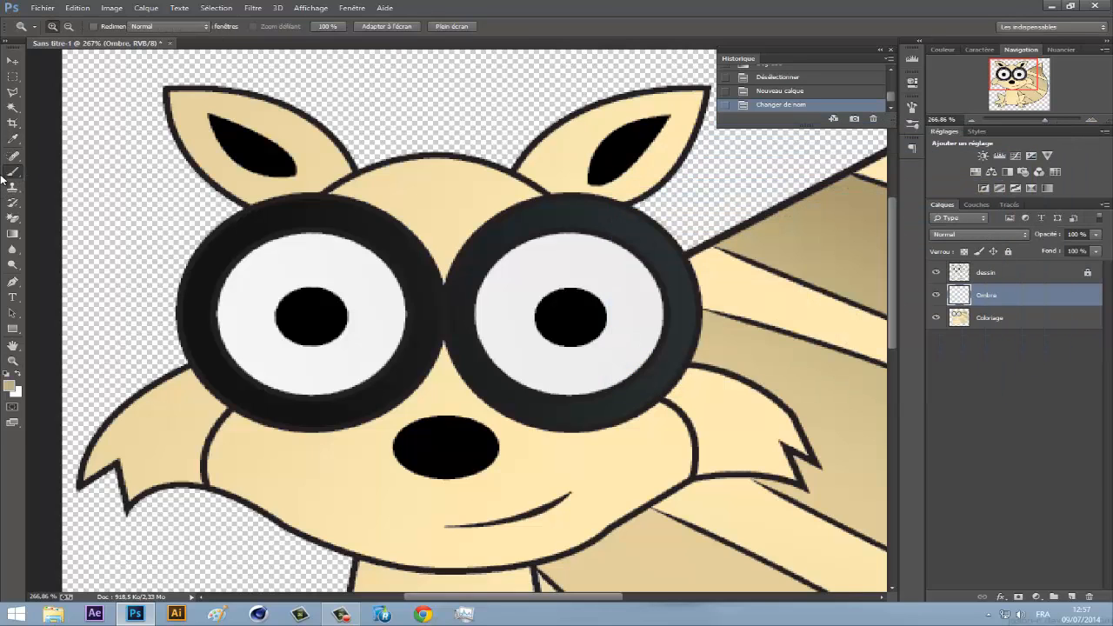
- Activate the Brush tool with a soft 12 px tip, 33% hardness and 50% opacity for painting shadows
left_click(12, 172)
left_click(65, 29)
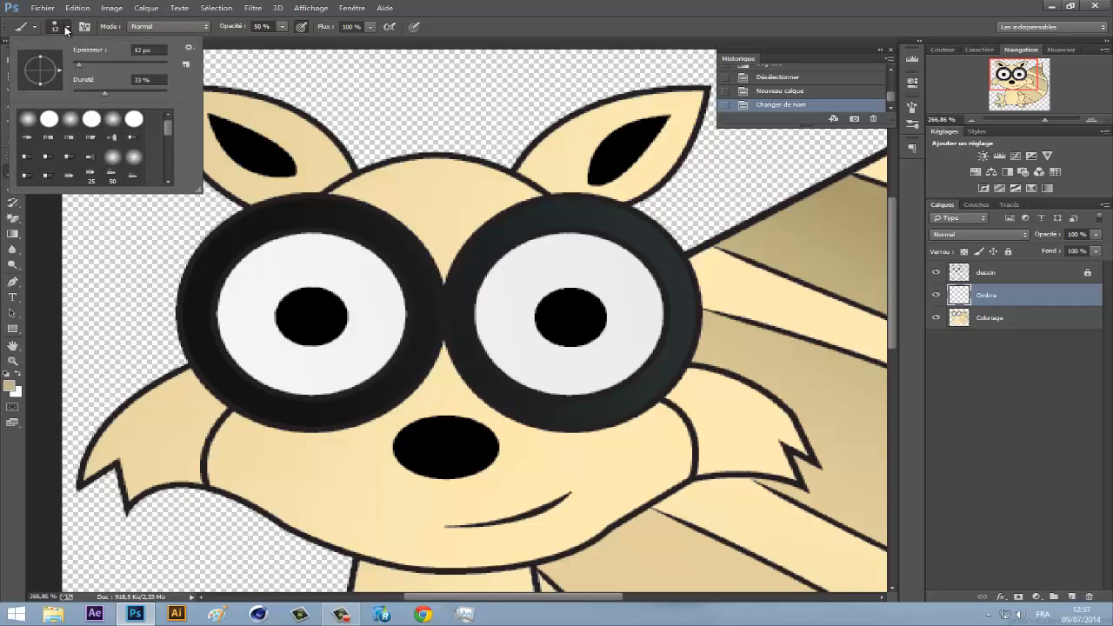
left_click(66, 28)
left_click(65, 28)
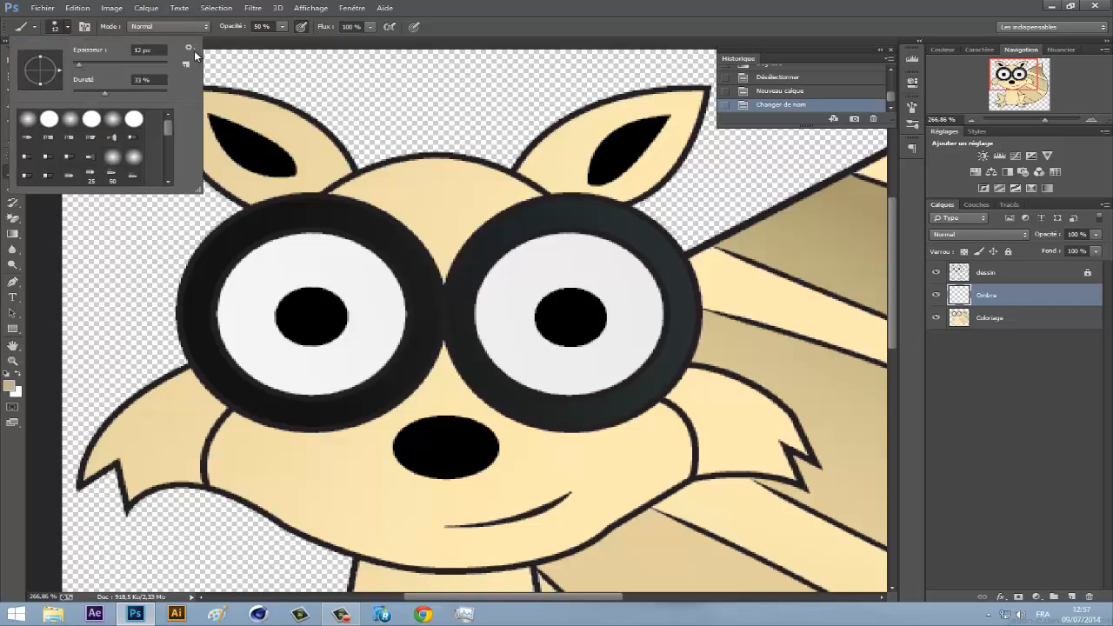
left_click(263, 27)
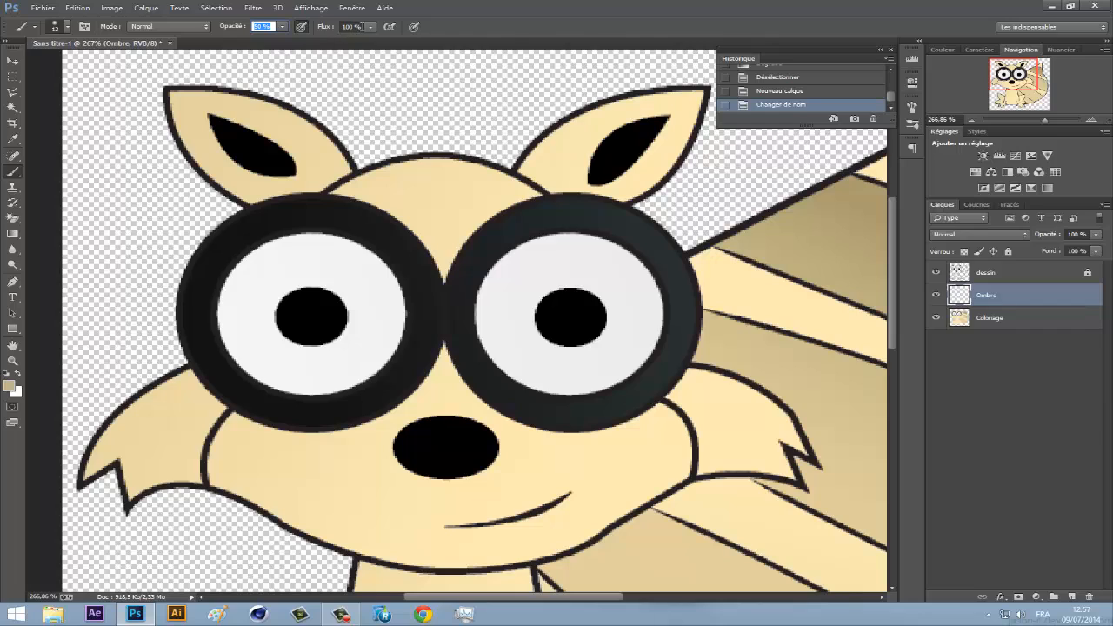
left_click(67, 27)
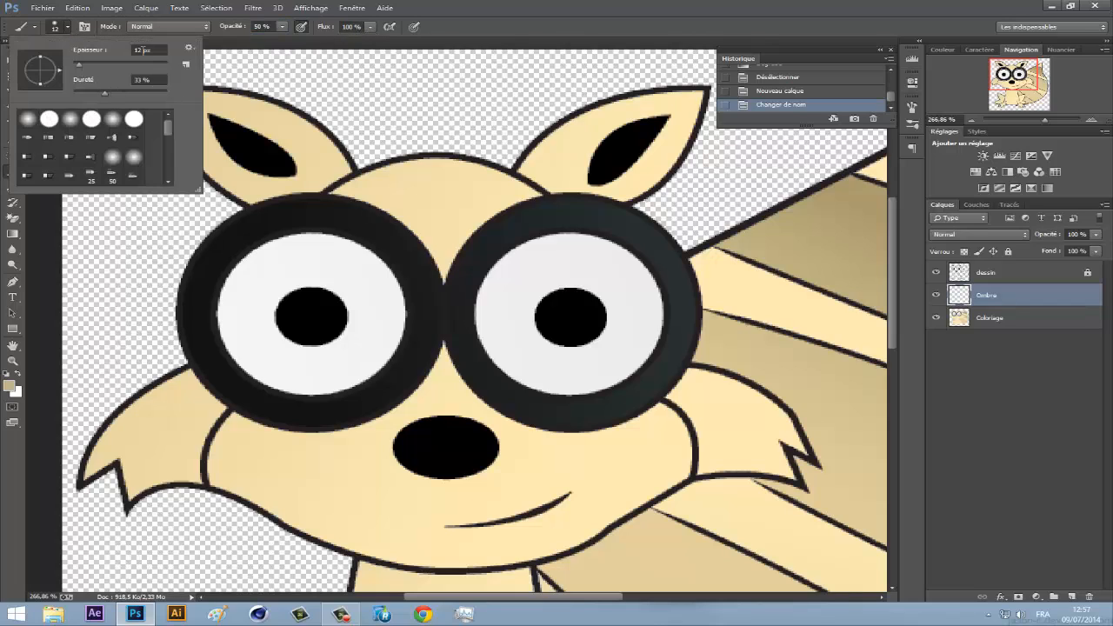
left_click(72, 27)
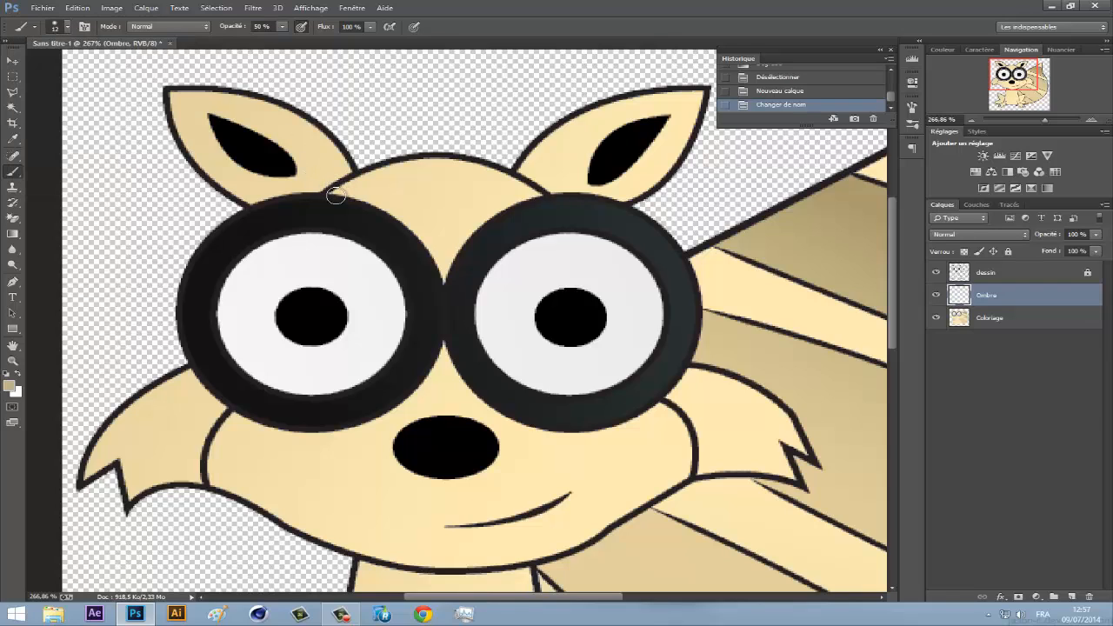
mouse_move(336, 196)
left_mouse_down()
mouse_move(365, 194)
mouse_move(426, 246)
left_mouse_up()
- Lock the Ombre layer's transparent pixels and select the forehead area with the Magic Wand on the dessin layer
left_click(964, 252)
left_click(13, 107)
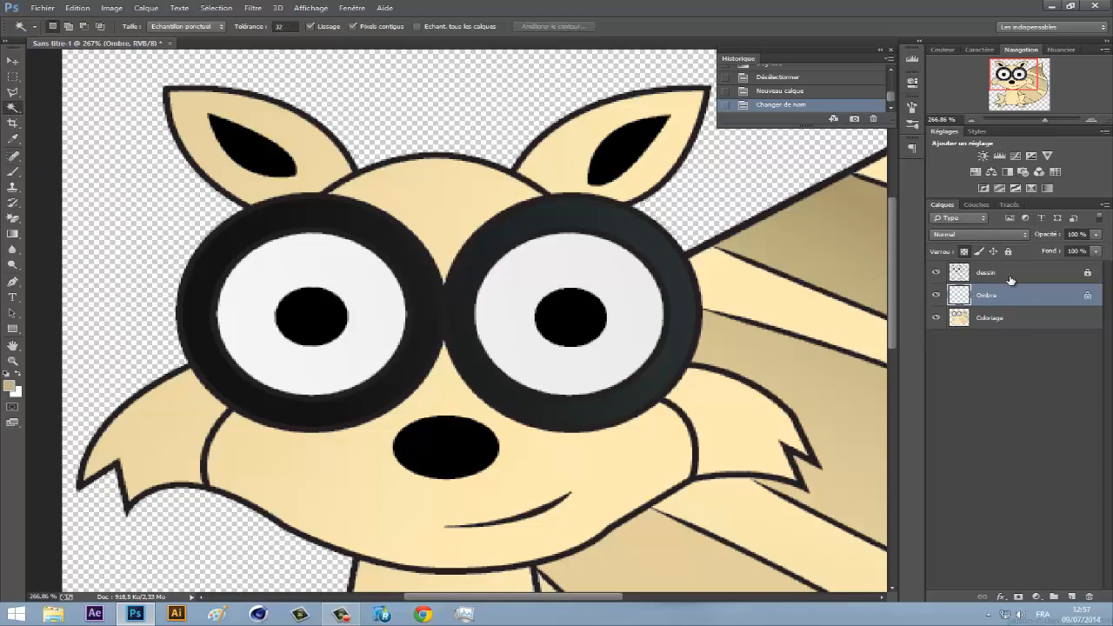
left_click(1009, 274)
left_click(378, 258)
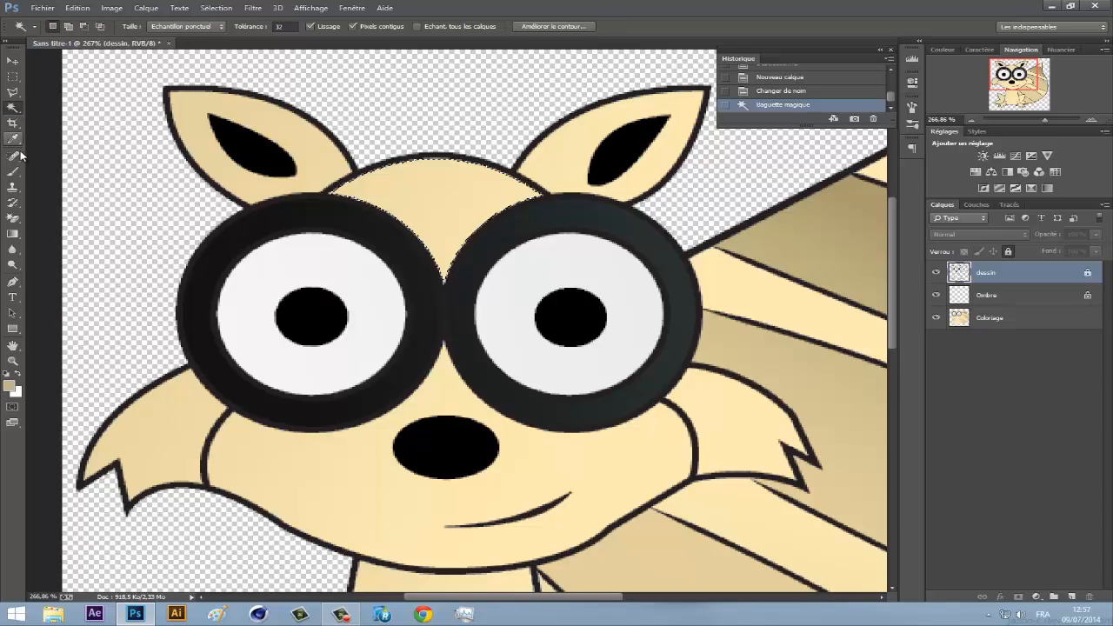
- Invert the forehead selection and try to brush a shadow between the eyes on the Ombre layer
left_click(13, 76)
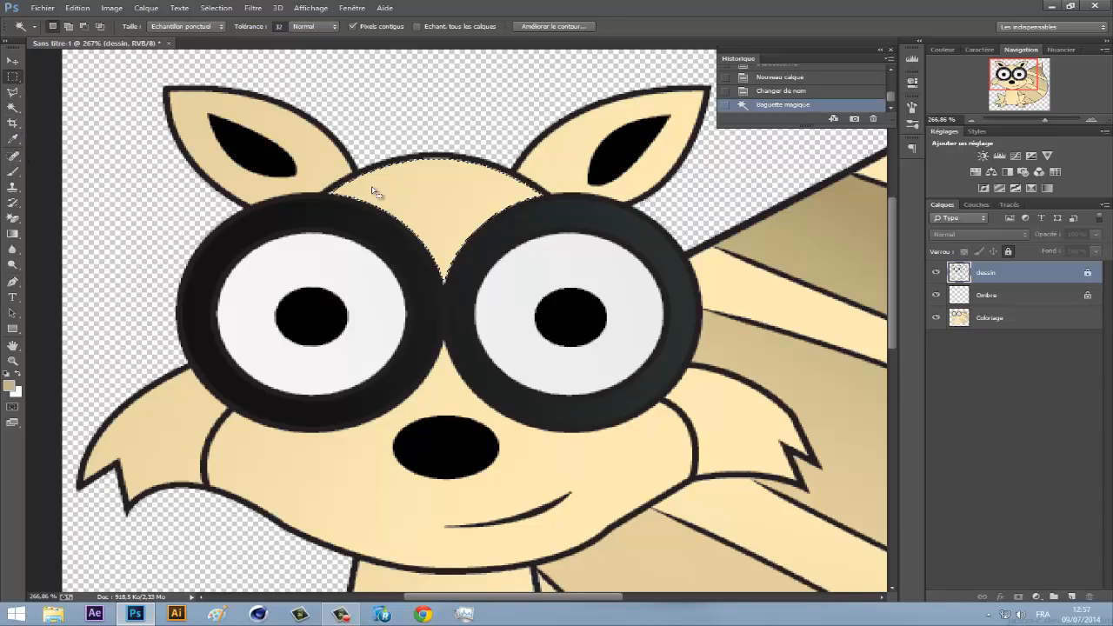
right_click(447, 212)
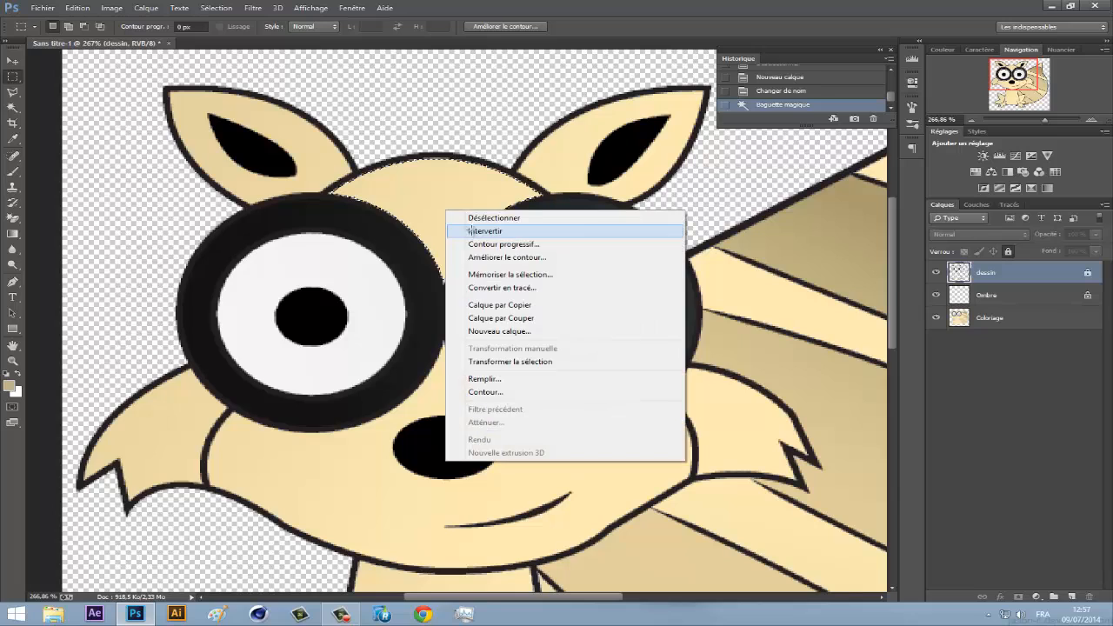
left_click(472, 229)
left_click(13, 171)
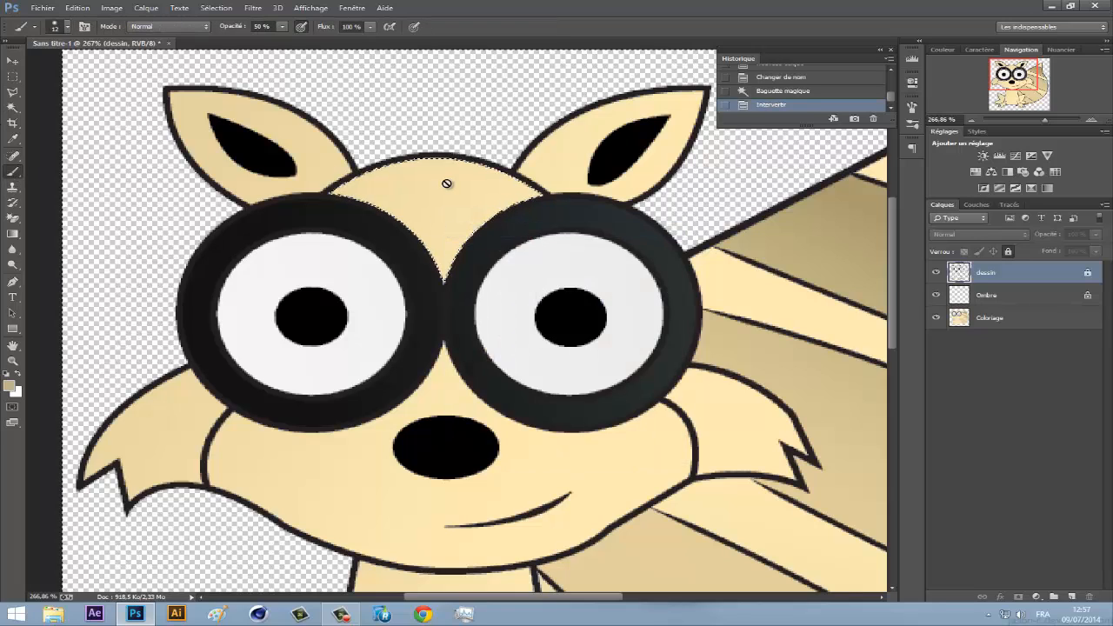
left_click(1000, 296)
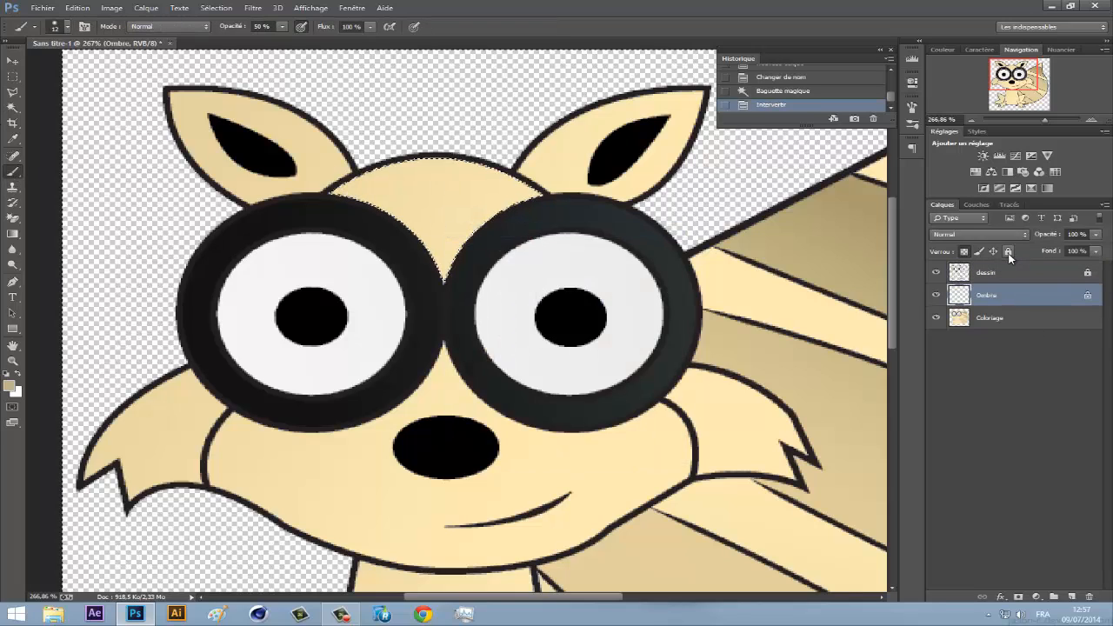
left_click(1007, 251)
left_click(442, 273)
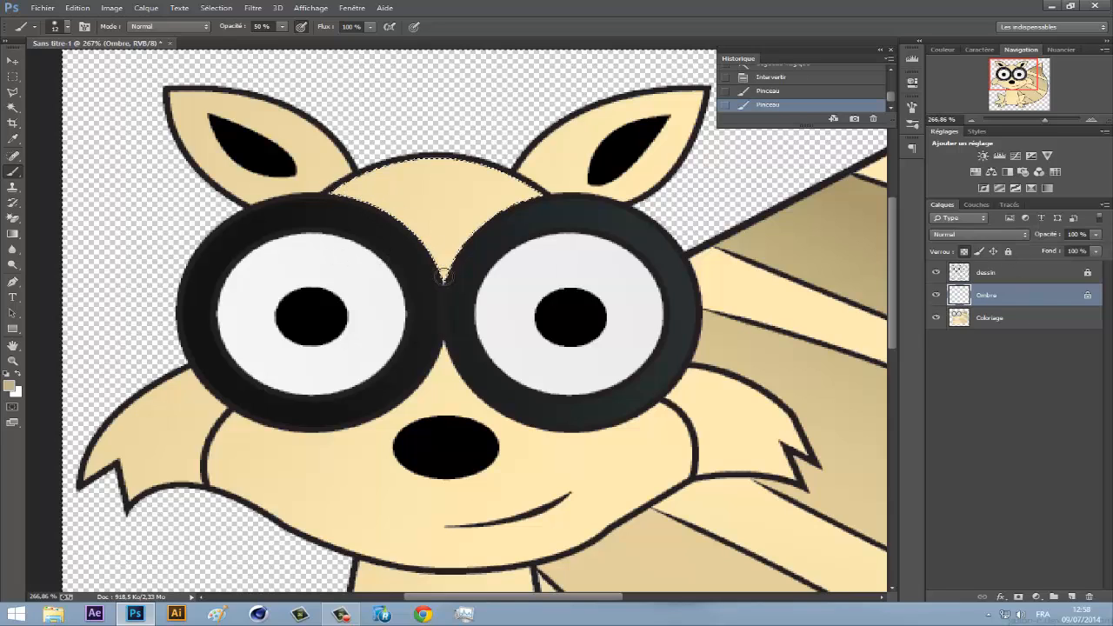
left_click(442, 273)
- Invert the selection back to the forehead, brush shadows along the upper edges of both eye rings on Ombre, and deselect
left_click(11, 80)
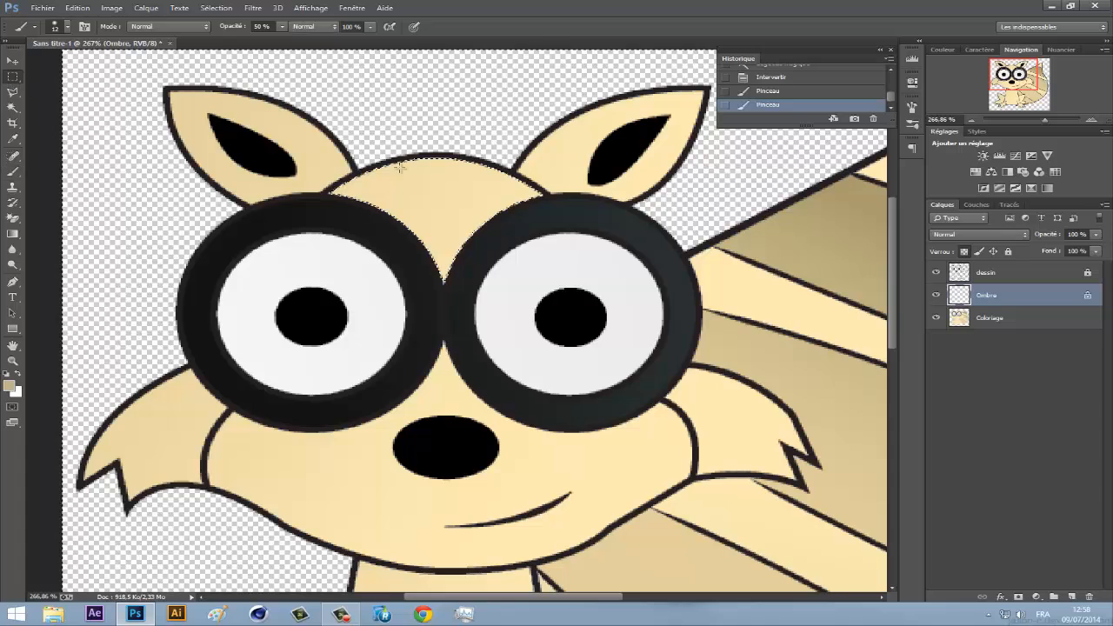
right_click(399, 168)
left_click(451, 186)
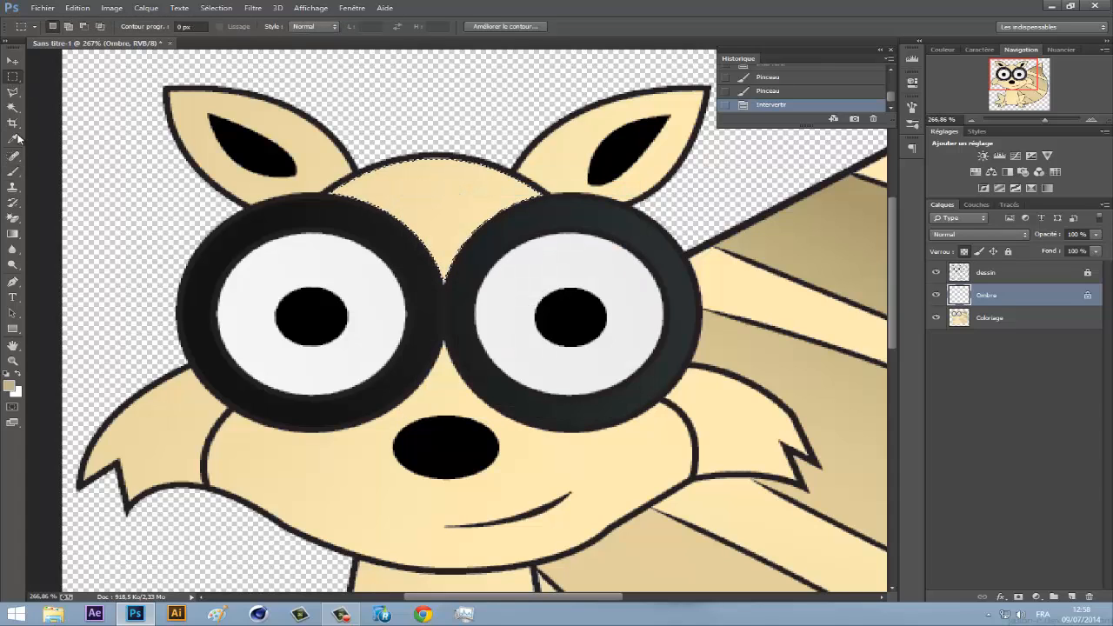
left_click(13, 171)
mouse_move(341, 190)
left_mouse_down()
mouse_move(404, 214)
mouse_move(445, 269)
left_mouse_up()
mouse_move(368, 179)
left_mouse_down()
mouse_move(416, 212)
mouse_move(448, 292)
left_mouse_up()
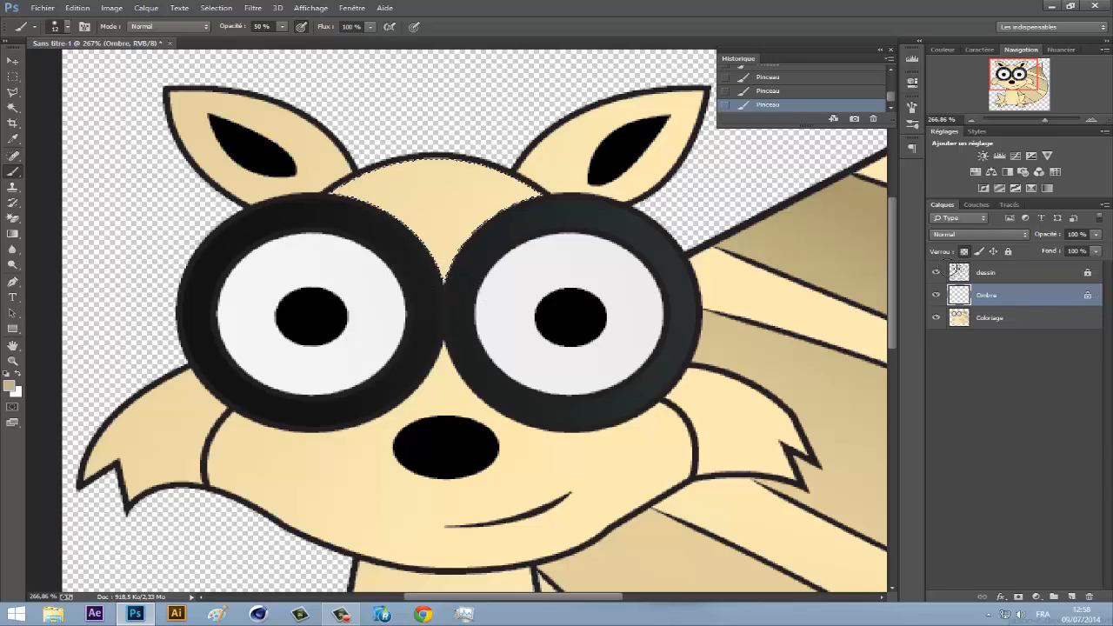
mouse_move(440, 257)
left_mouse_down()
mouse_move(358, 198)
mouse_move(426, 236)
mouse_move(437, 274)
mouse_move(464, 215)
mouse_move(527, 190)
mouse_move(458, 225)
mouse_move(451, 249)
mouse_move(523, 194)
mouse_move(444, 239)
mouse_move(399, 207)
mouse_move(338, 198)
left_mouse_up()
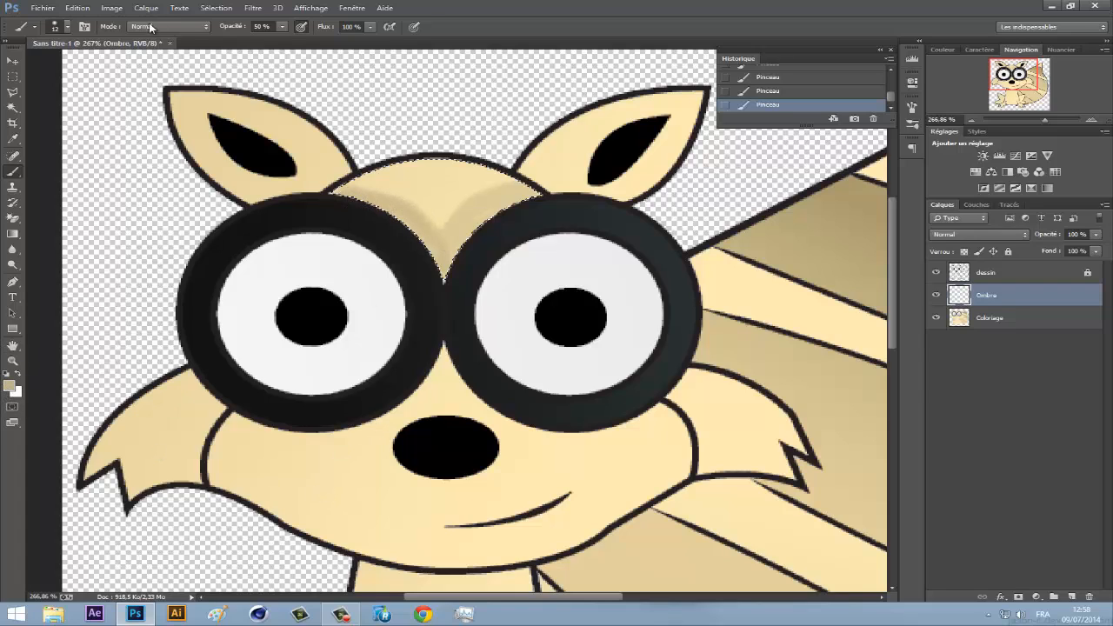
key("ctrl+d")
- Select the lower face with the Magic Wand on dessin and brush shadows beneath both eye rings on the Ombre layer
left_click(13, 107)
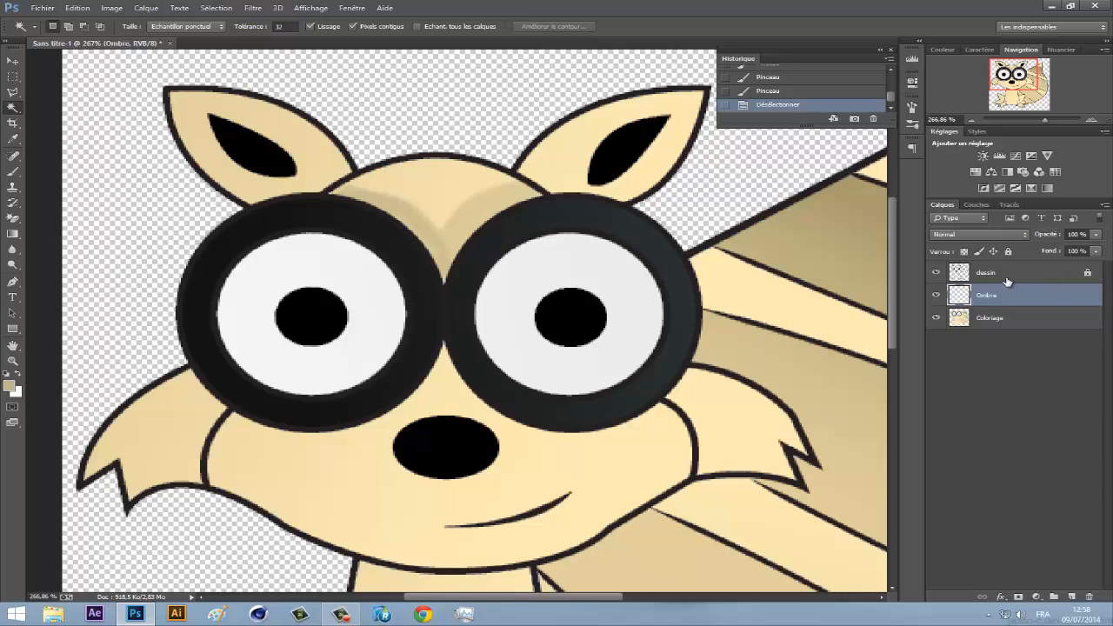
left_click(1007, 280)
scroll(538, 446, "down", 1)
left_click(535, 426)
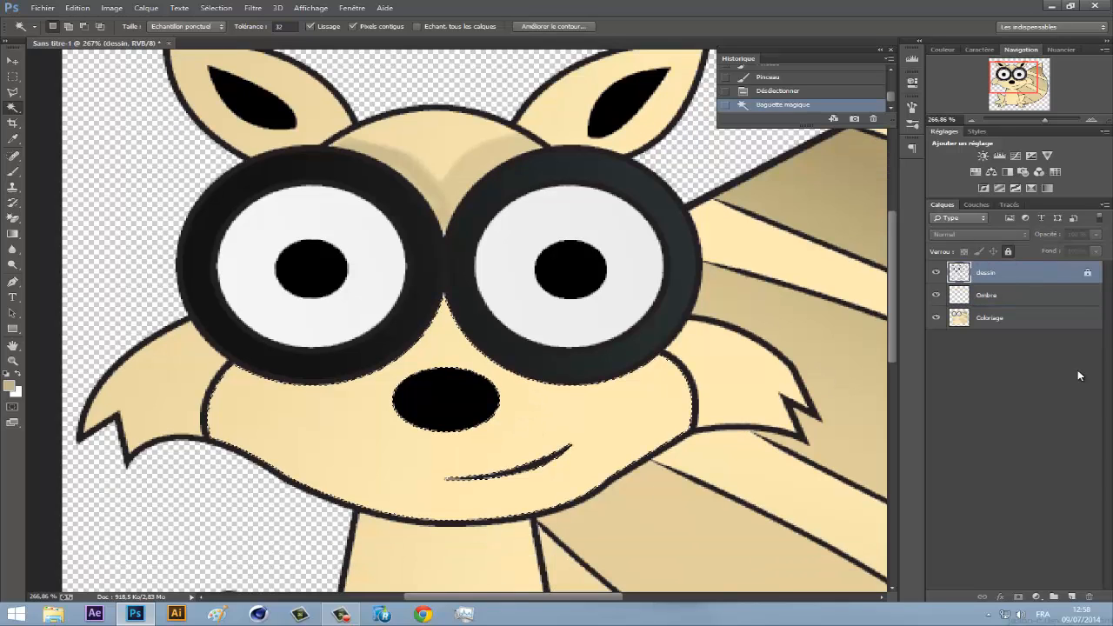
left_click(1000, 296)
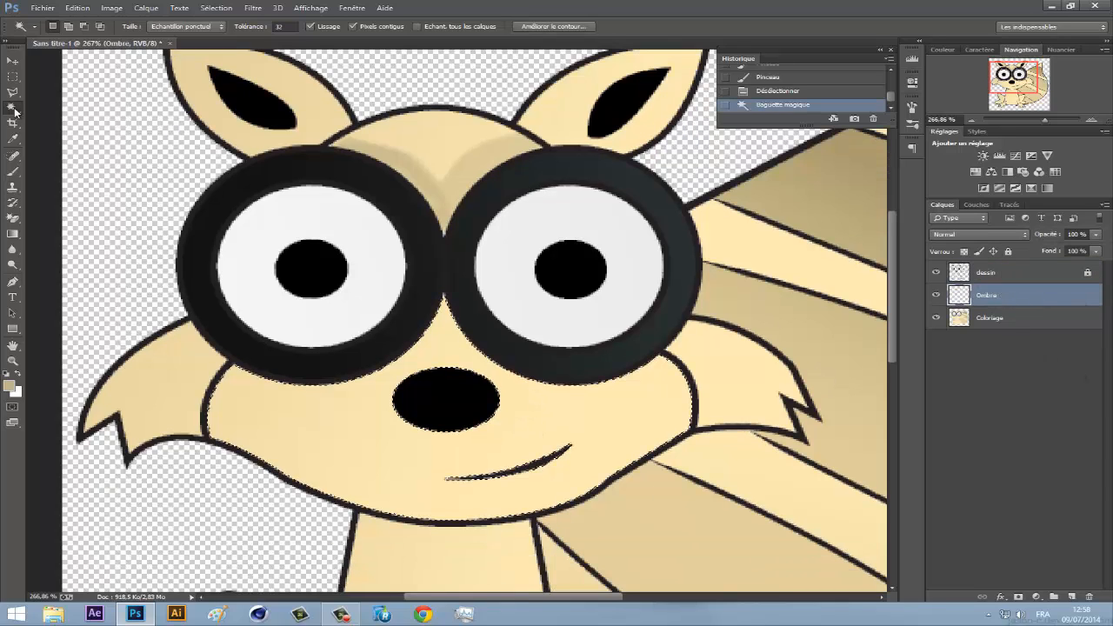
left_click(13, 172)
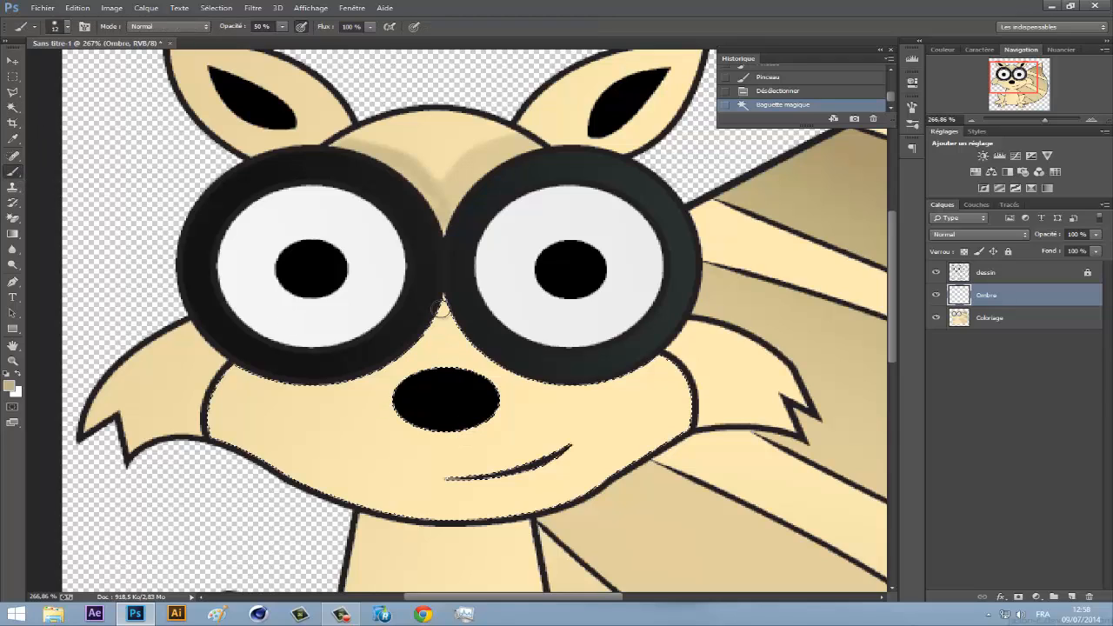
mouse_move(442, 309)
left_mouse_down()
mouse_move(433, 346)
mouse_move(399, 372)
mouse_move(314, 384)
mouse_move(248, 374)
left_mouse_up()
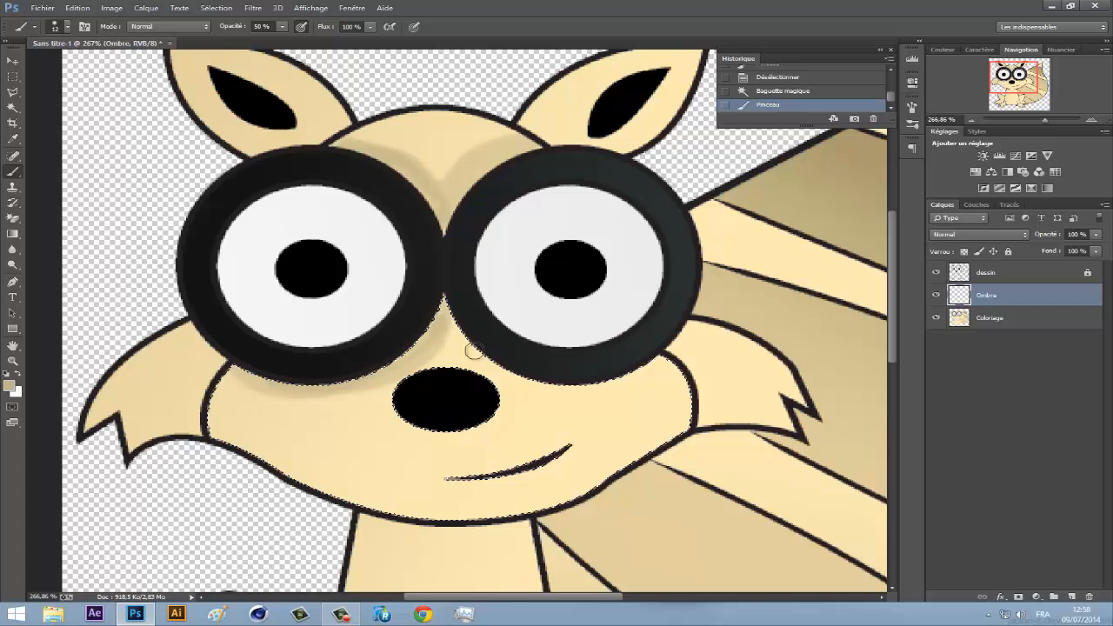
mouse_move(474, 351)
left_mouse_down()
mouse_move(553, 388)
mouse_move(659, 360)
mouse_move(613, 389)
mouse_move(572, 392)
mouse_move(476, 355)
mouse_move(450, 335)
left_mouse_up()
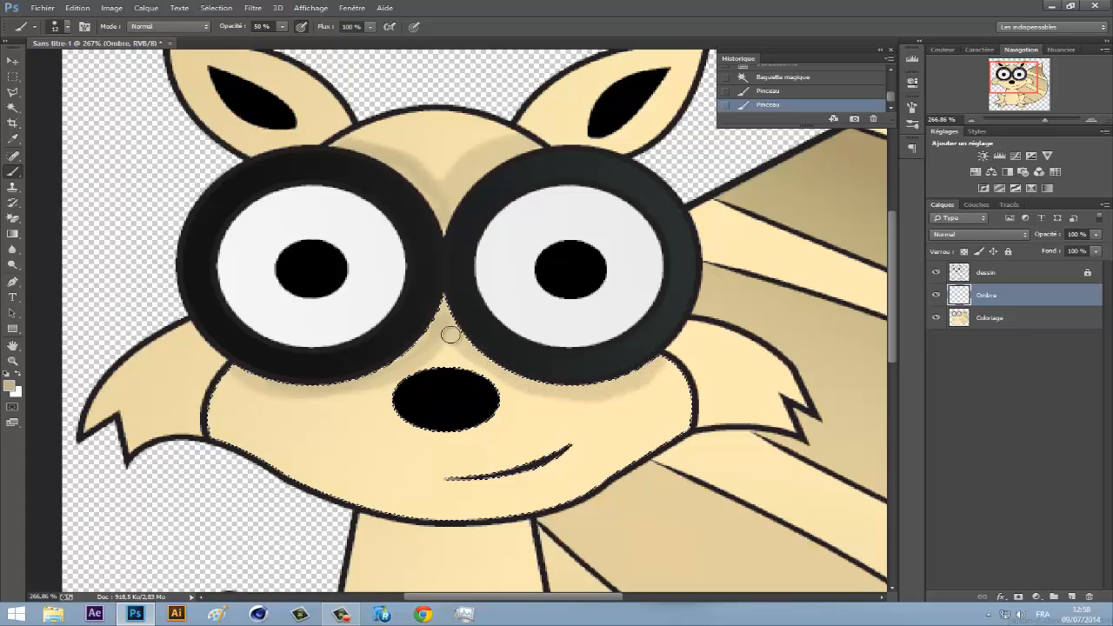
- Brush shadows beneath the nose and the smile line on Ombre, deleting the uneven nose strokes from the history, and deselect
mouse_move(499, 405)
left_mouse_down()
mouse_move(484, 430)
mouse_move(443, 434)
mouse_move(402, 426)
mouse_move(390, 409)
mouse_move(398, 427)
mouse_move(460, 437)
left_mouse_up()
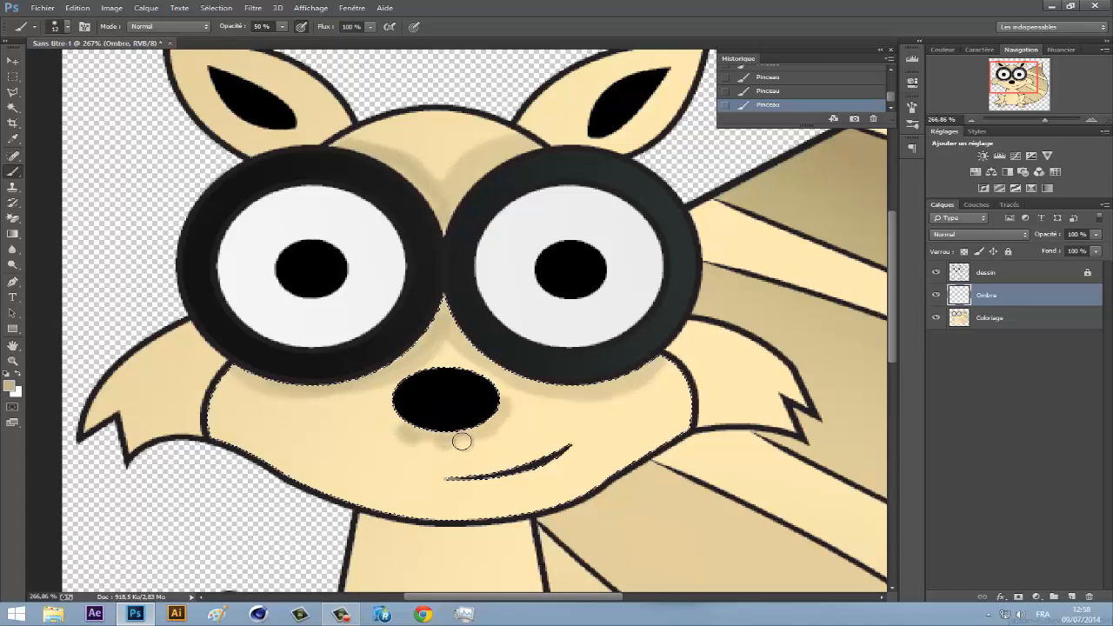
left_click(873, 119)
key("Return")
key("Return")
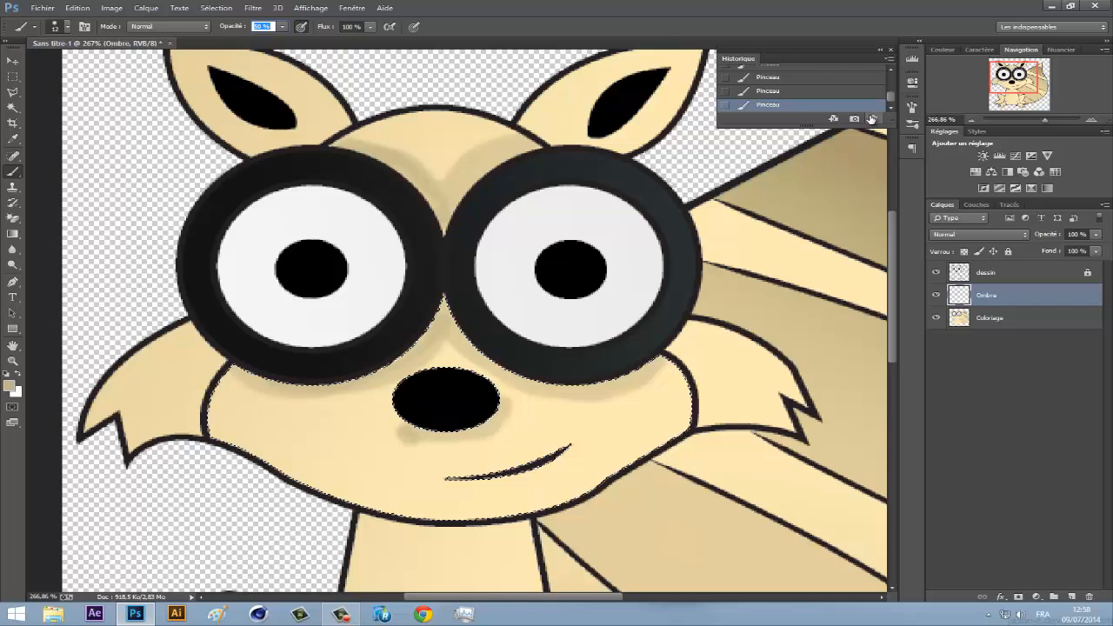
left_click(873, 119)
key("Return")
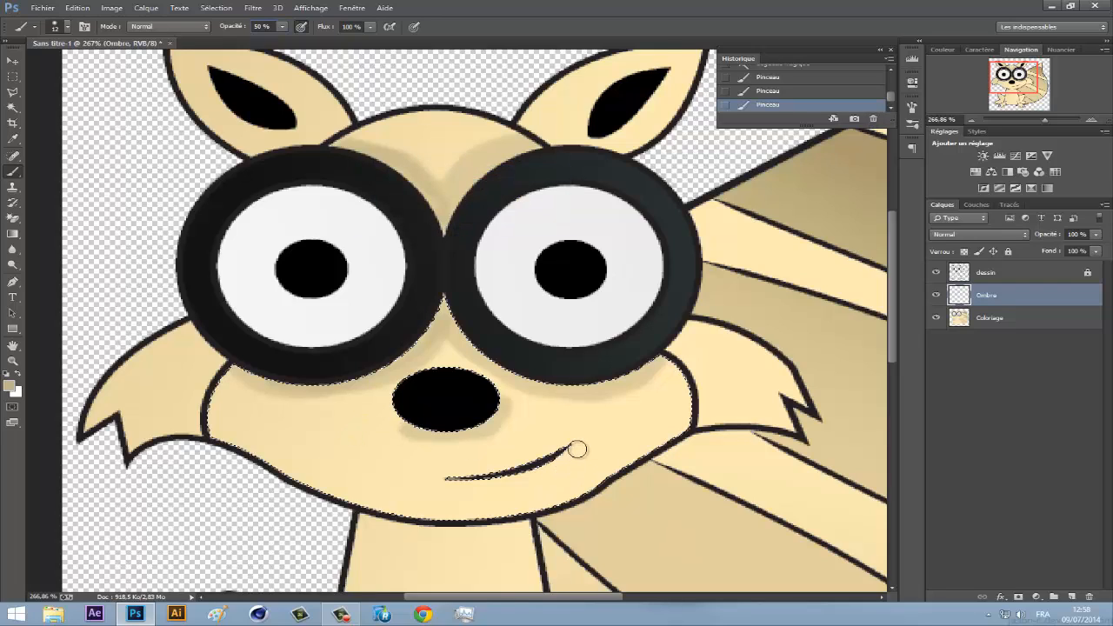
mouse_move(577, 449)
left_mouse_down()
mouse_move(555, 470)
mouse_move(436, 481)
left_mouse_up()
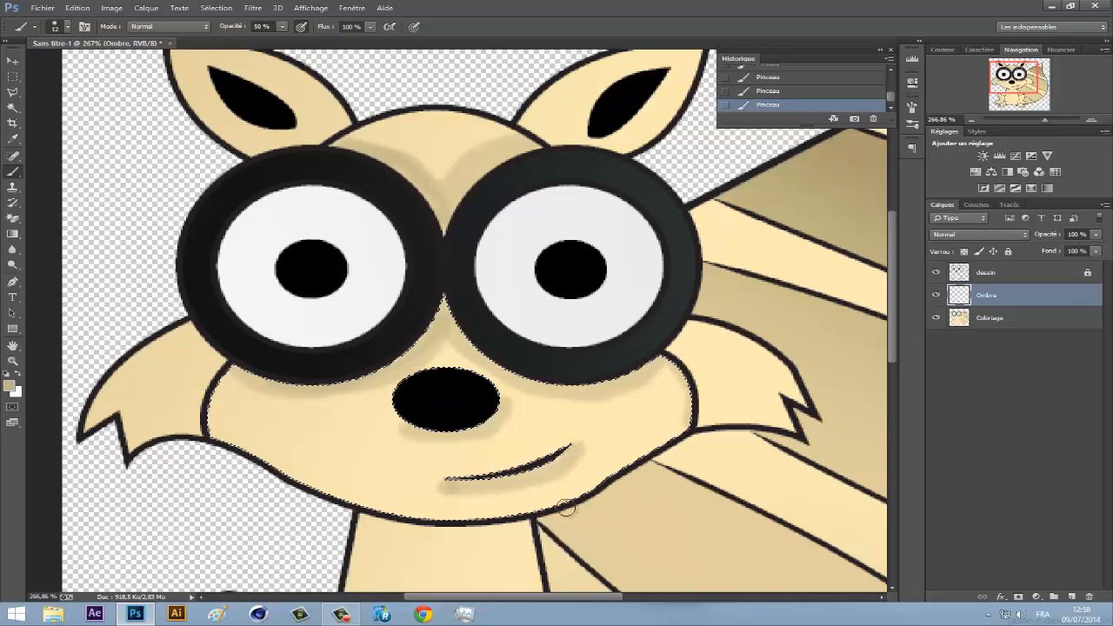
key("ctrl+d")
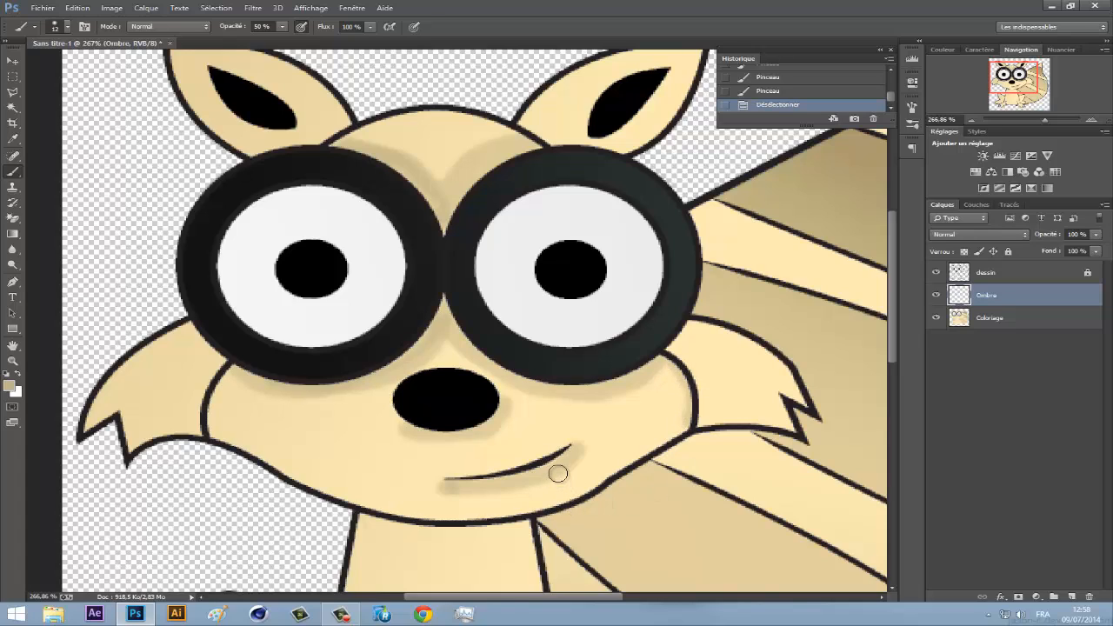
- Select both cheek tufts with the Magic Wand on dessin and brush shadows along their inner and upper edges on the Ombre layer
left_click(1033, 271)
left_click(13, 107)
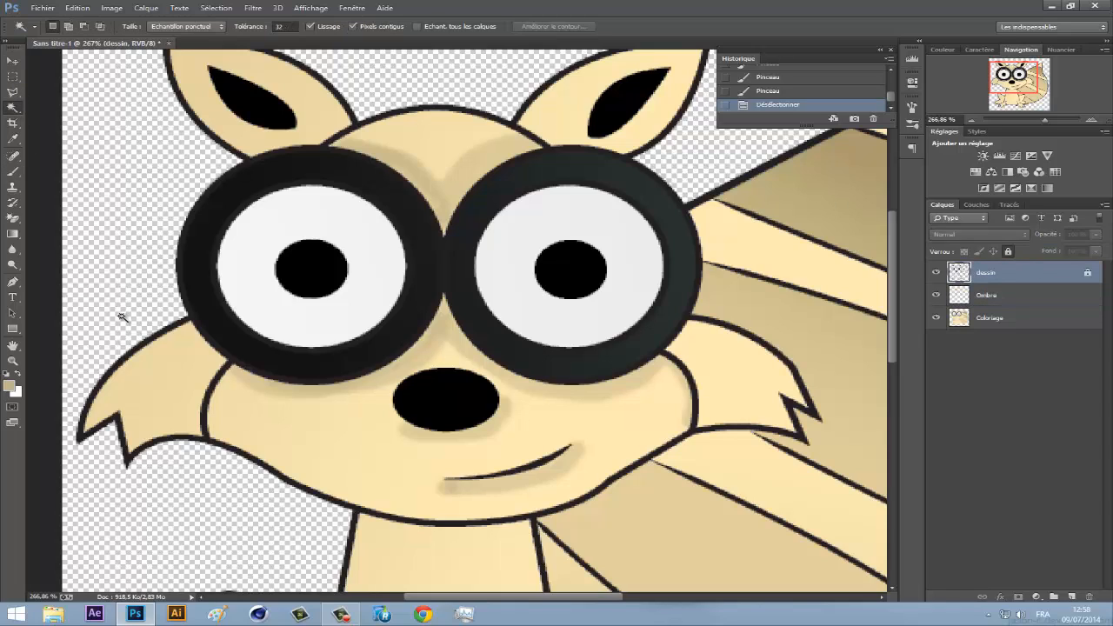
left_click(146, 374)
left_click(715, 367, "shift")
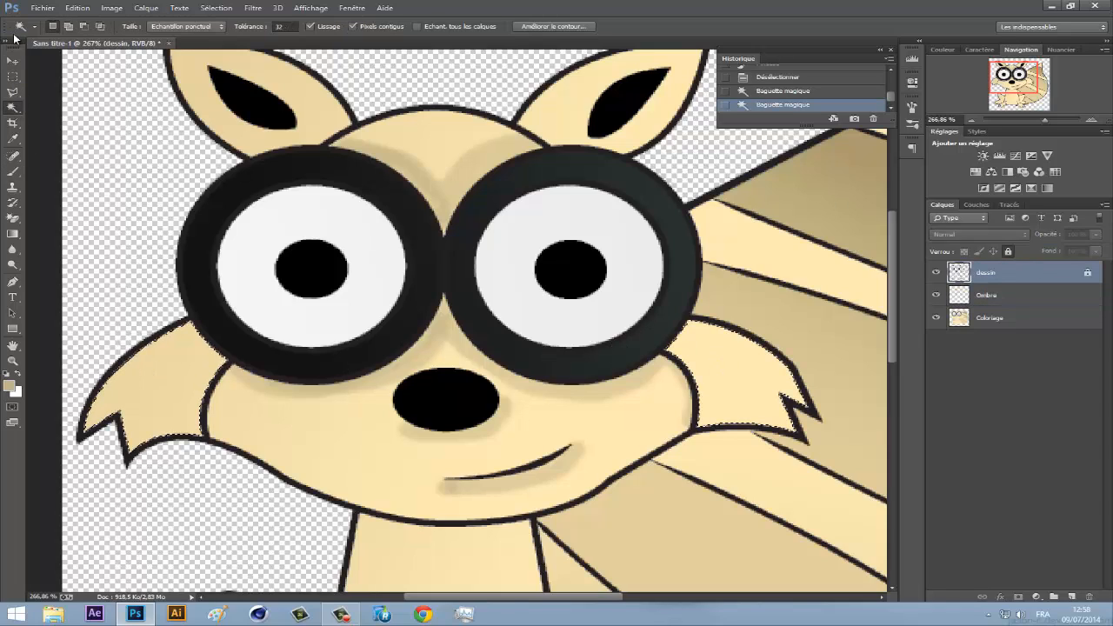
left_click(13, 172)
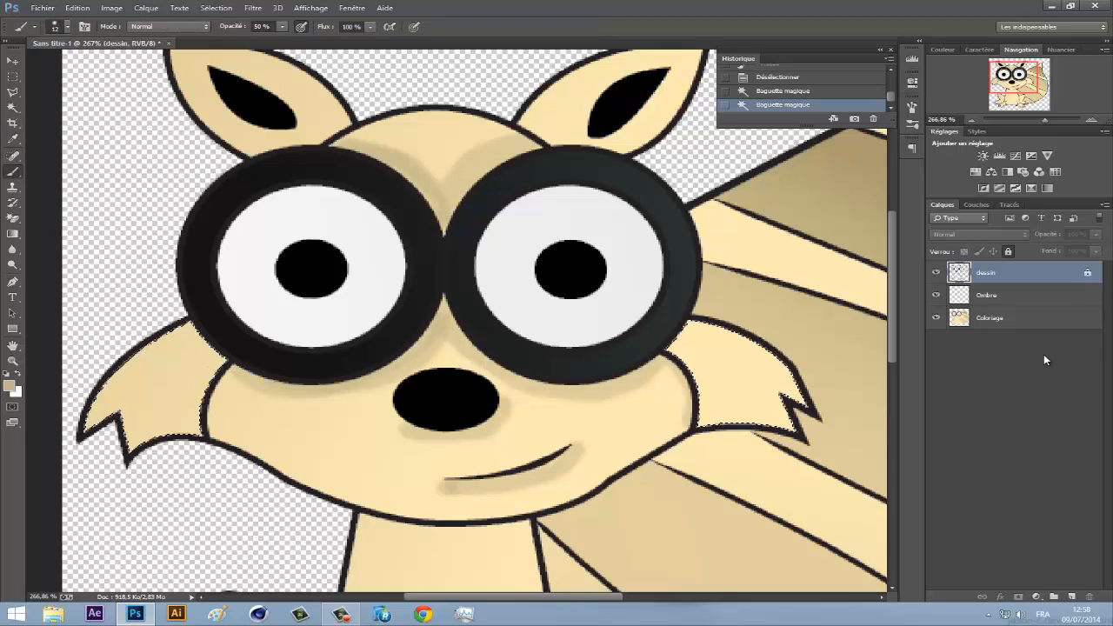
left_click(1025, 296)
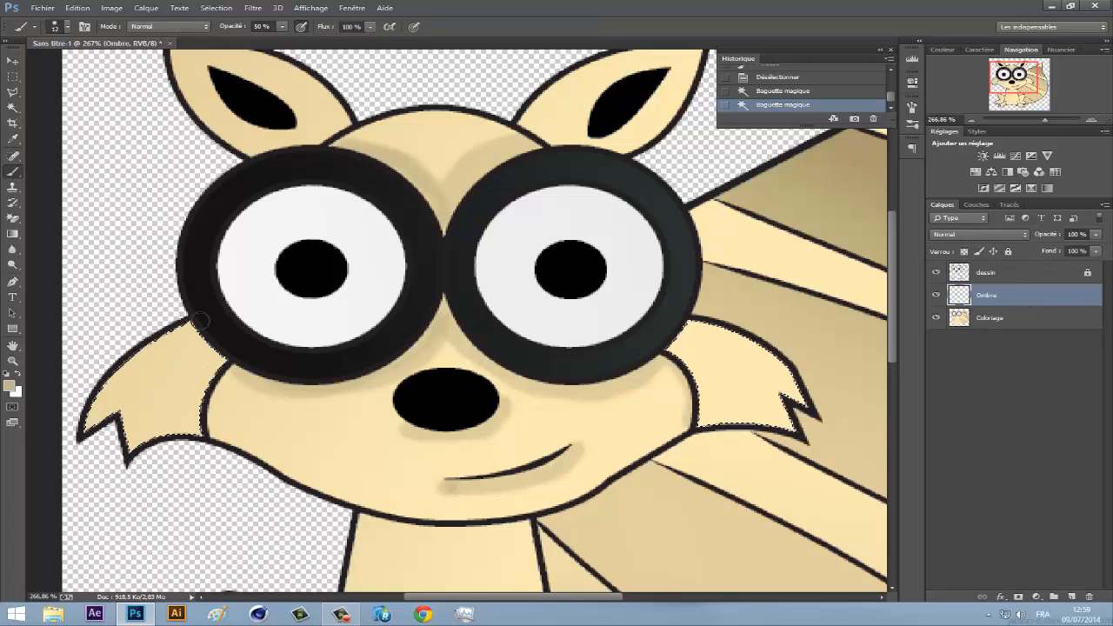
left_click_drag(81, 430, 174, 334)
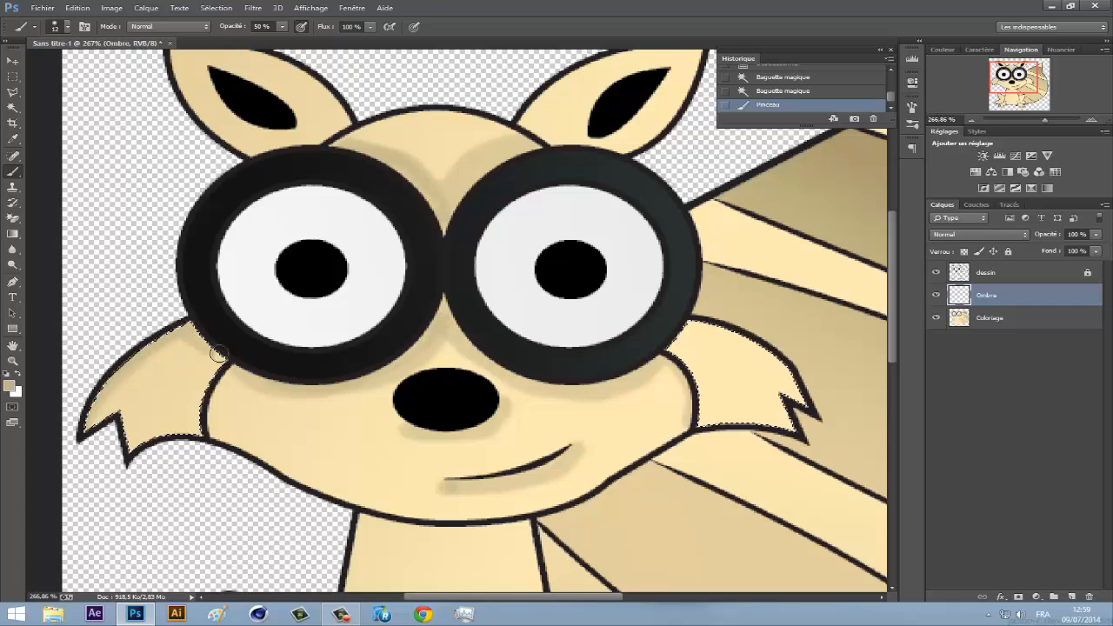
mouse_move(193, 375)
left_mouse_down()
mouse_move(198, 430)
mouse_move(203, 361)
mouse_move(180, 343)
left_mouse_up()
mouse_move(696, 440)
left_mouse_down()
mouse_move(698, 380)
mouse_move(674, 352)
mouse_move(683, 325)
mouse_move(762, 348)
mouse_move(814, 407)
mouse_move(809, 419)
left_mouse_up()
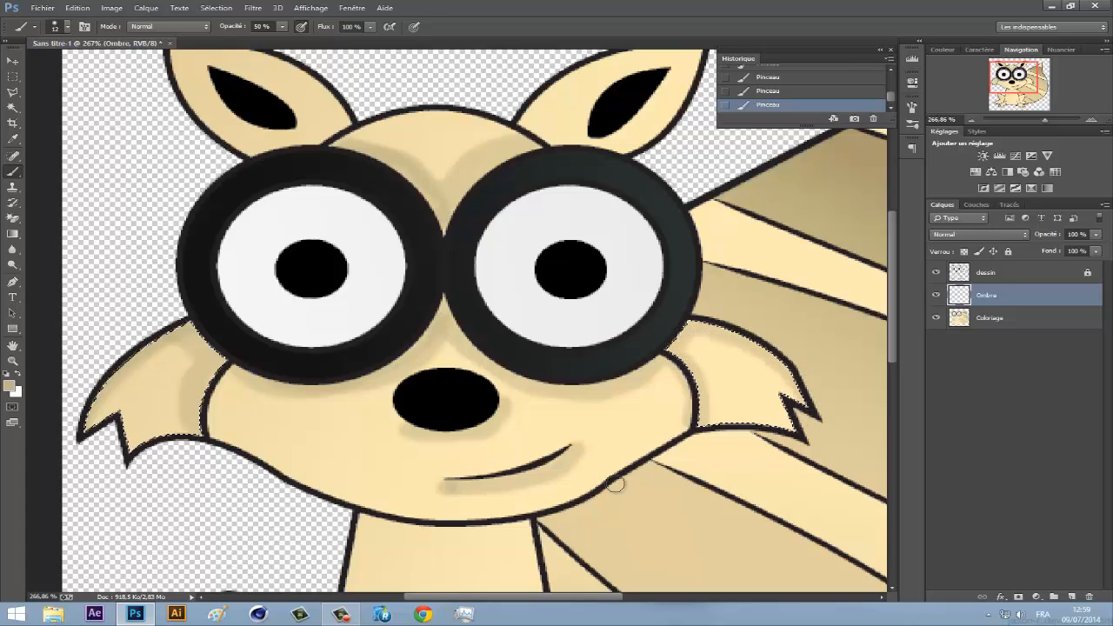
- Clear the current selection and select both ears with the Magic Wand on the dessin layer
mouse_move(889, 343)
left_mouse_down()
mouse_move(895, 397)
mouse_move(882, 247)
left_mouse_up()
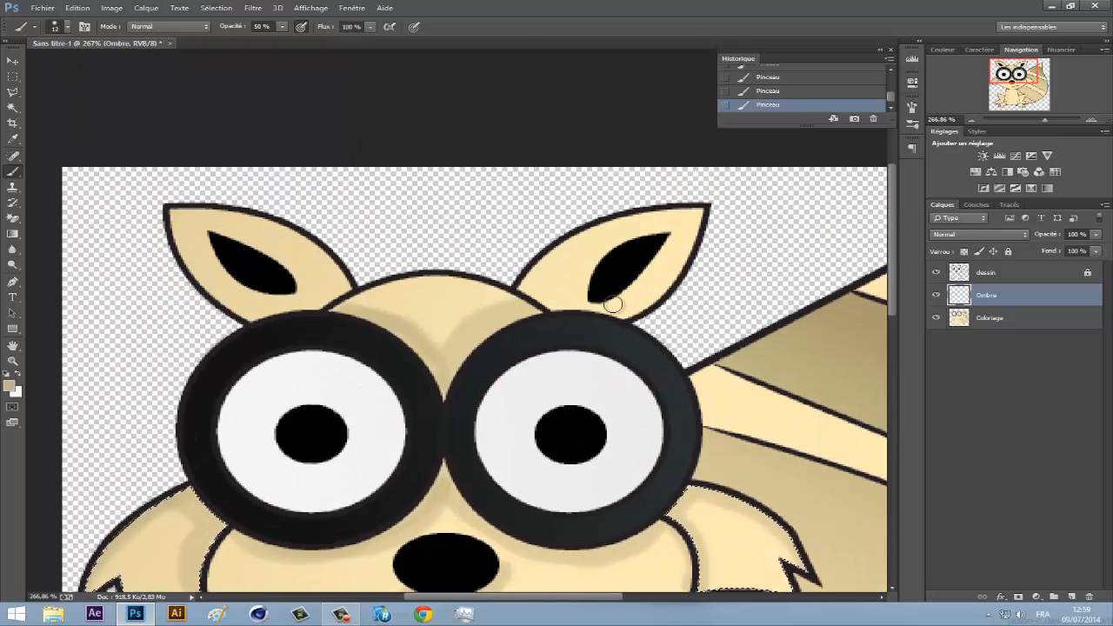
left_click(14, 107)
left_click(261, 233)
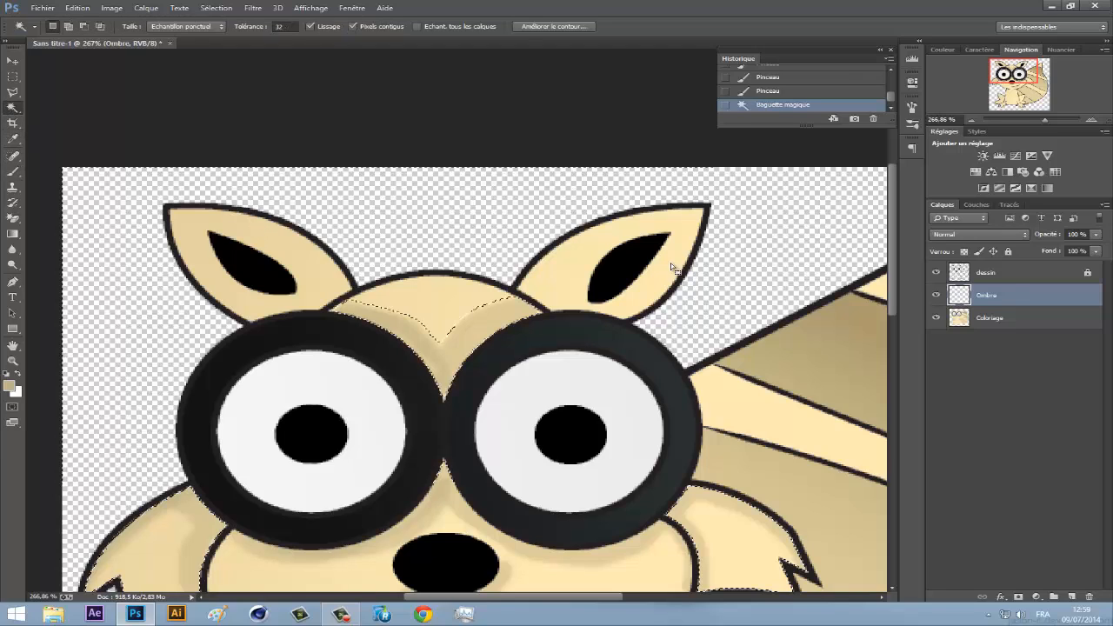
key("ctrl+d")
left_click(986, 273)
left_click(324, 264)
left_click(565, 268, "shift")
- Brush shadows along the outer edges and around the black centres of both ears on the Ombre layer
left_click(14, 171)
left_click(988, 295)
mouse_move(530, 280)
left_mouse_down()
mouse_move(638, 217)
mouse_move(530, 289)
left_mouse_up()
left_click_drag(665, 240, 610, 302)
left_click_drag(283, 296, 213, 247)
mouse_move(339, 276)
left_mouse_down()
mouse_move(233, 222)
mouse_move(180, 220)
left_mouse_up()
- Clear the ear selection and select the torso and both hind legs with the Magic Wand on the dessin layer
scroll(435, 248, "down", 2)
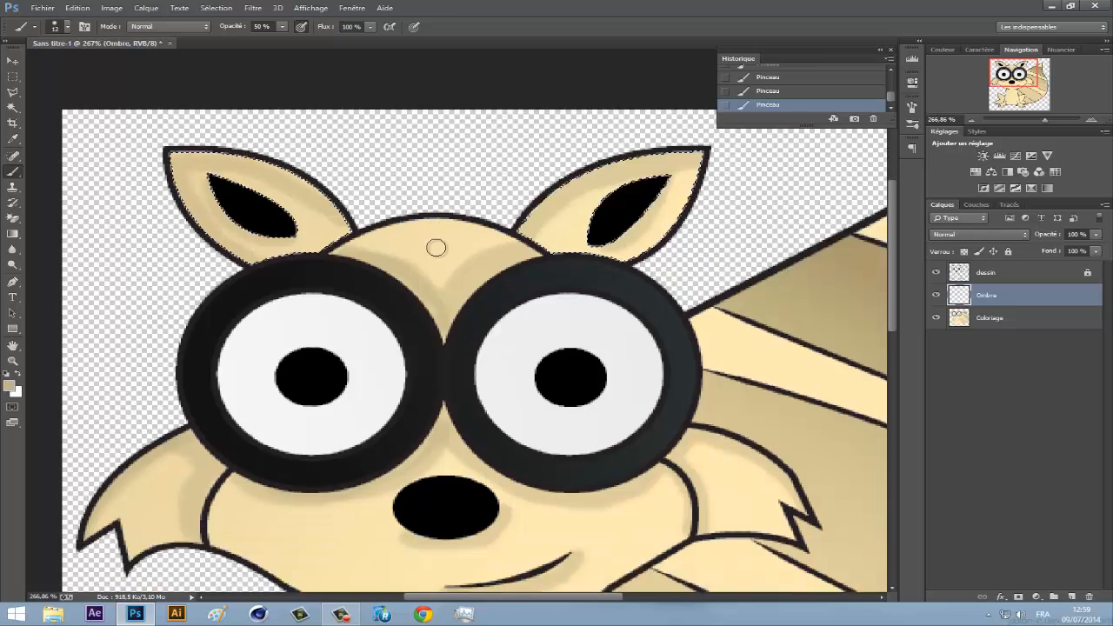
scroll(436, 248, "down", 3)
left_click(13, 107)
scroll(327, 380, "down", 4)
left_click(251, 388)
left_click(983, 275)
key("ctrl+d")
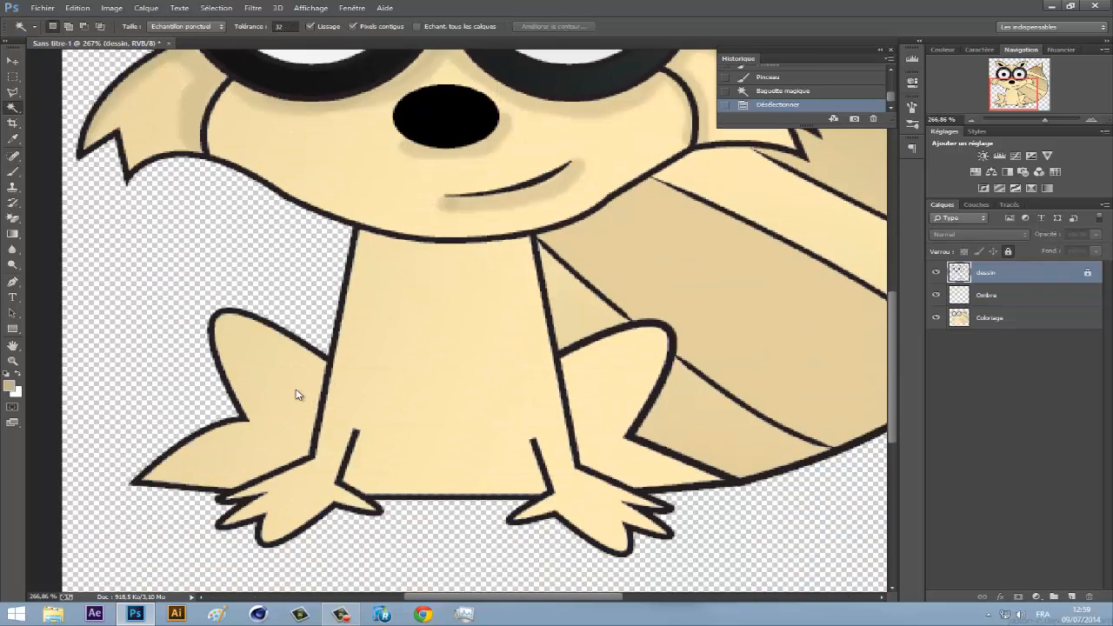
left_click(296, 393)
left_click(391, 383, "shift")
left_click(607, 375, "shift")
- Brush shadows beneath the chin and along the inner arm lines on the Ombre layer
left_click(13, 171)
left_click(1019, 297)
mouse_move(537, 244)
left_mouse_down()
mouse_move(400, 248)
mouse_move(435, 250)
left_mouse_up()
left_click_drag(357, 413, 366, 491)
left_click_drag(530, 433, 530, 479)
- Try a shadow along the upper edge of the left hind leg and delete the last two brush strokes from the history
left_click_drag(323, 383, 236, 318)
left_click(874, 118)
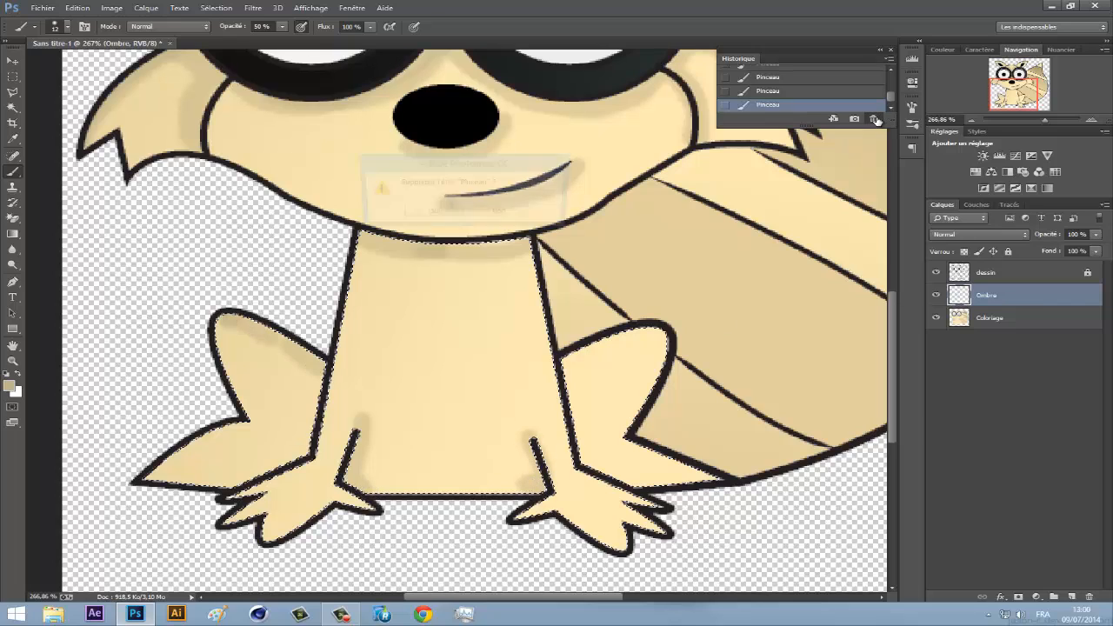
left_click(436, 211)
left_click(874, 118)
left_click(435, 210)
- Brush shadows along the edges of both hind legs and feet on the Ombre layer
mouse_move(322, 369)
left_mouse_down()
mouse_move(228, 346)
mouse_move(243, 422)
left_mouse_up()
left_click_drag(243, 430, 157, 472)
left_click_drag(229, 480, 170, 479)
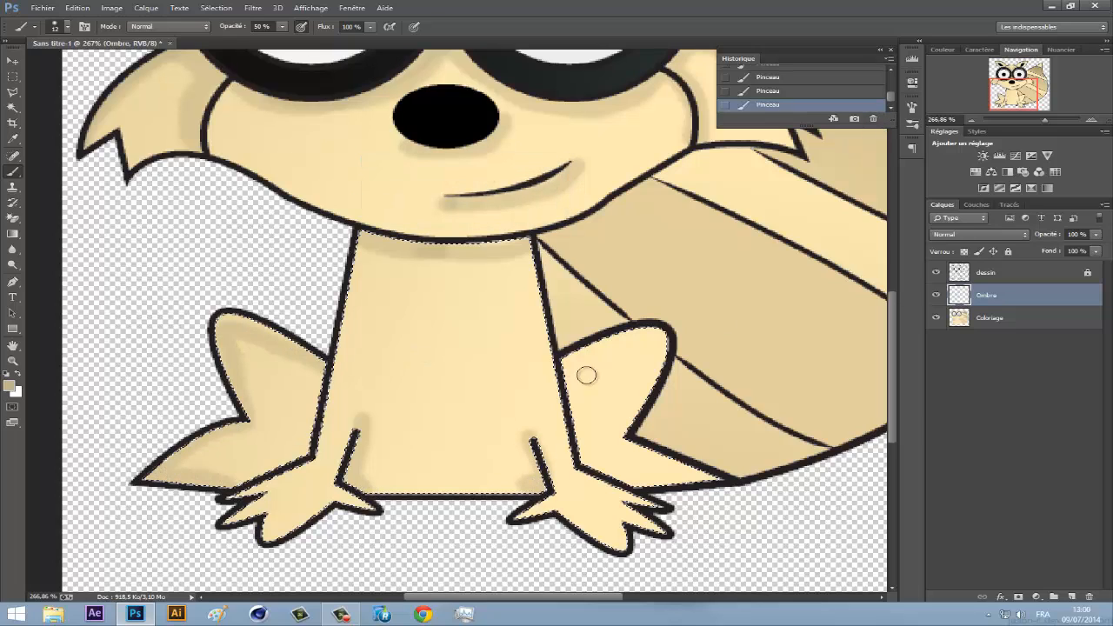
mouse_move(586, 375)
left_mouse_down()
mouse_move(649, 374)
mouse_move(620, 437)
mouse_move(678, 477)
left_mouse_up()
- Brush shadows on both front paws on the Ombre layer and deselect
mouse_move(304, 462)
left_mouse_down()
mouse_move(328, 504)
mouse_move(266, 530)
left_mouse_up()
left_click_drag(615, 495, 578, 474)
mouse_move(557, 494)
left_mouse_down()
mouse_move(515, 513)
mouse_move(623, 544)
left_mouse_up()
key("ctrl+d")
- Select the light tail stripes, the tail tip and the tail sections beside the body with the Magic Wand on dessin
key("z")
right_click(380, 273)
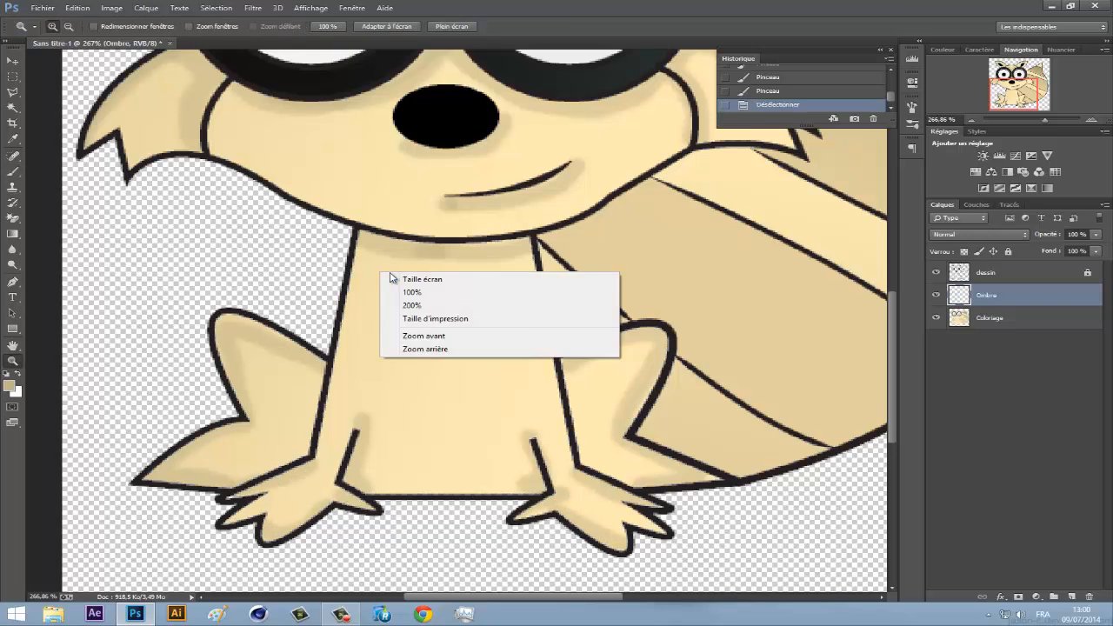
left_click(389, 278)
key("ctrl+1")
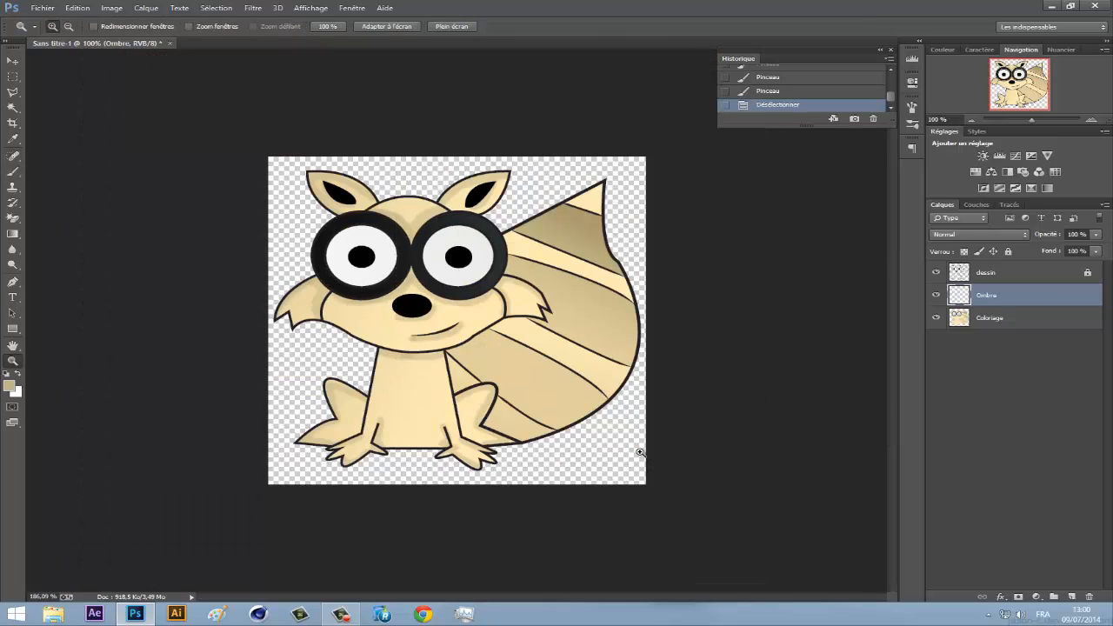
left_click_drag(397, 178, 641, 452)
left_click(12, 108)
left_click(986, 273)
left_click(513, 205)
left_click(504, 374, "shift")
left_click(592, 98, "shift")
left_click(344, 428, "shift")
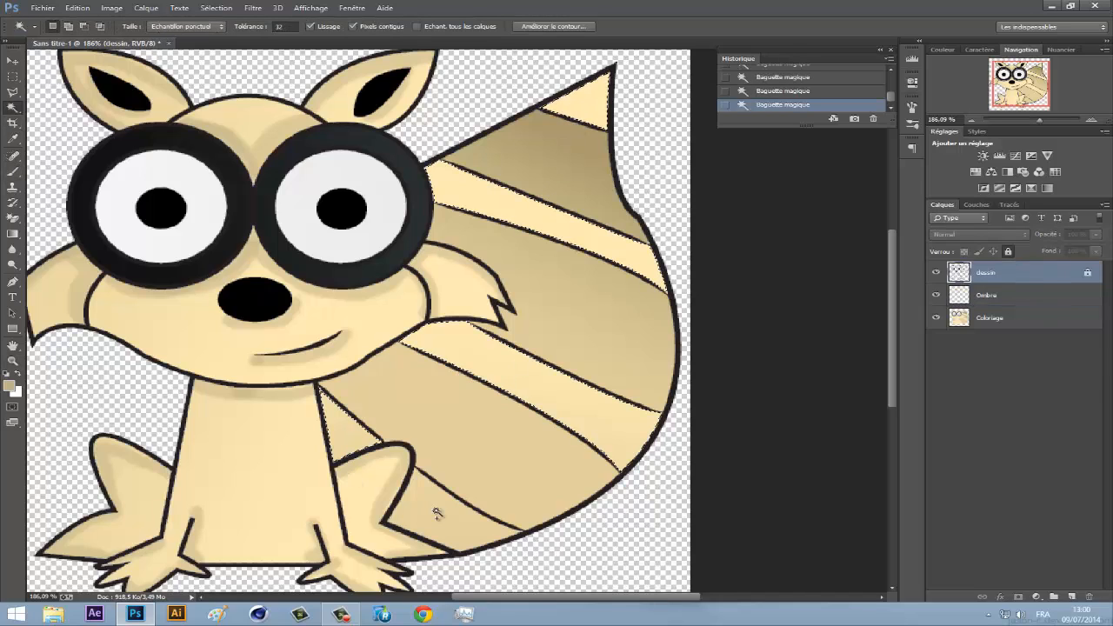
left_click(437, 514, "shift")
- Brush shadows along the edges of the selected tail sections and the tail tip on the Ombre layer, and deselect
left_click(988, 296)
left_click(12, 172)
left_click_drag(424, 481, 484, 527)
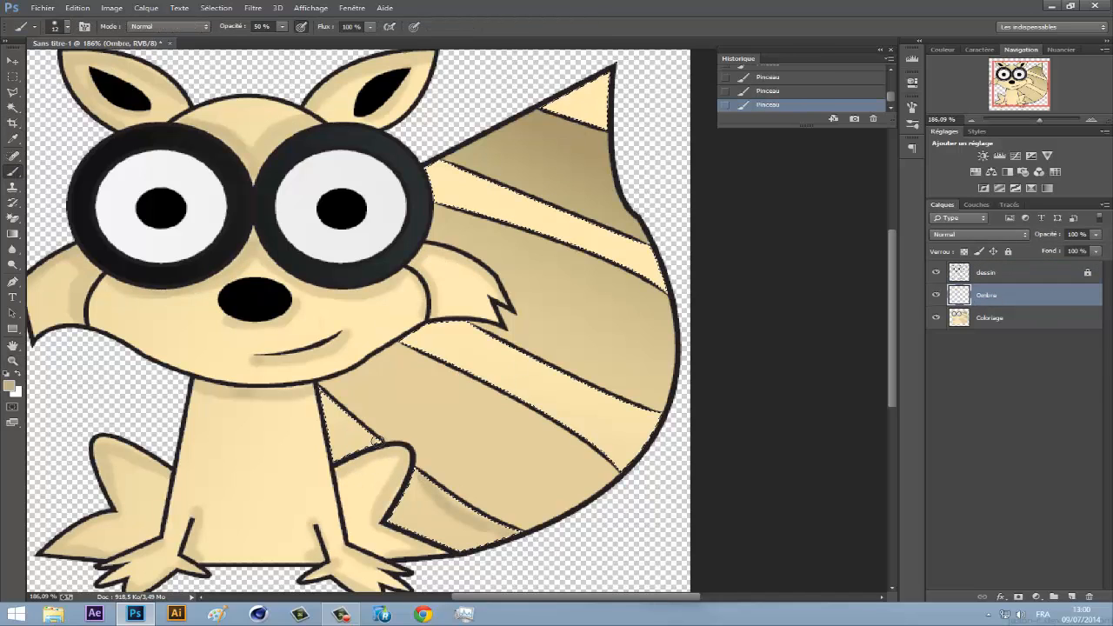
mouse_move(376, 440)
left_mouse_down()
mouse_move(445, 534)
mouse_move(416, 482)
mouse_move(666, 284)
mouse_move(493, 215)
mouse_move(678, 399)
left_mouse_up()
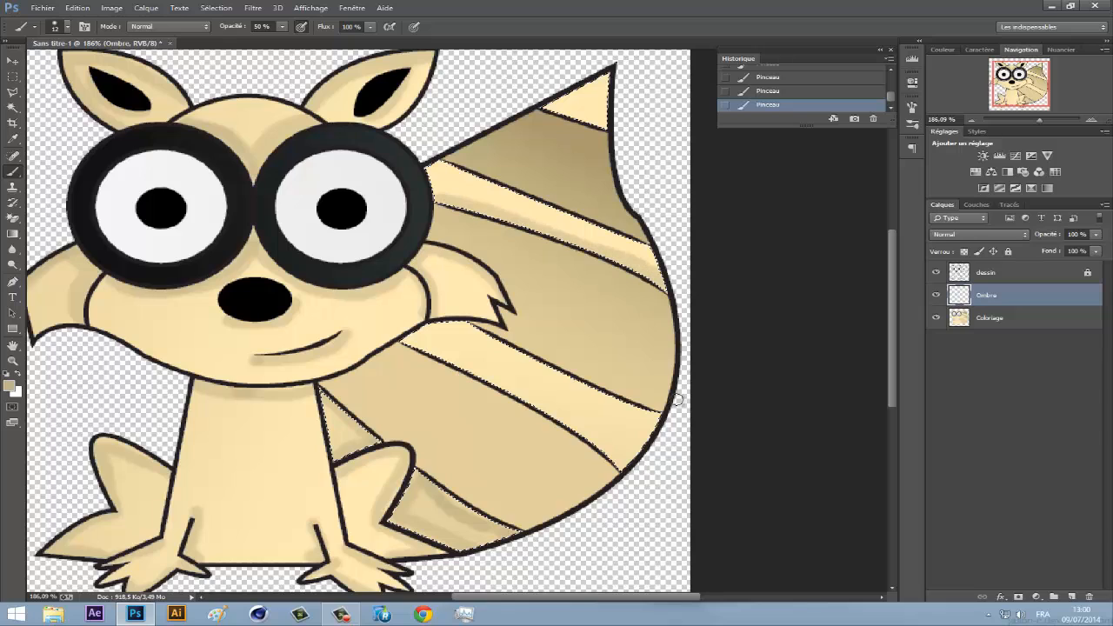
mouse_move(620, 466)
left_mouse_down()
mouse_move(516, 395)
mouse_move(405, 341)
left_mouse_up()
left_click_drag(614, 127, 546, 103)
left_click_drag(622, 73, 592, 91)
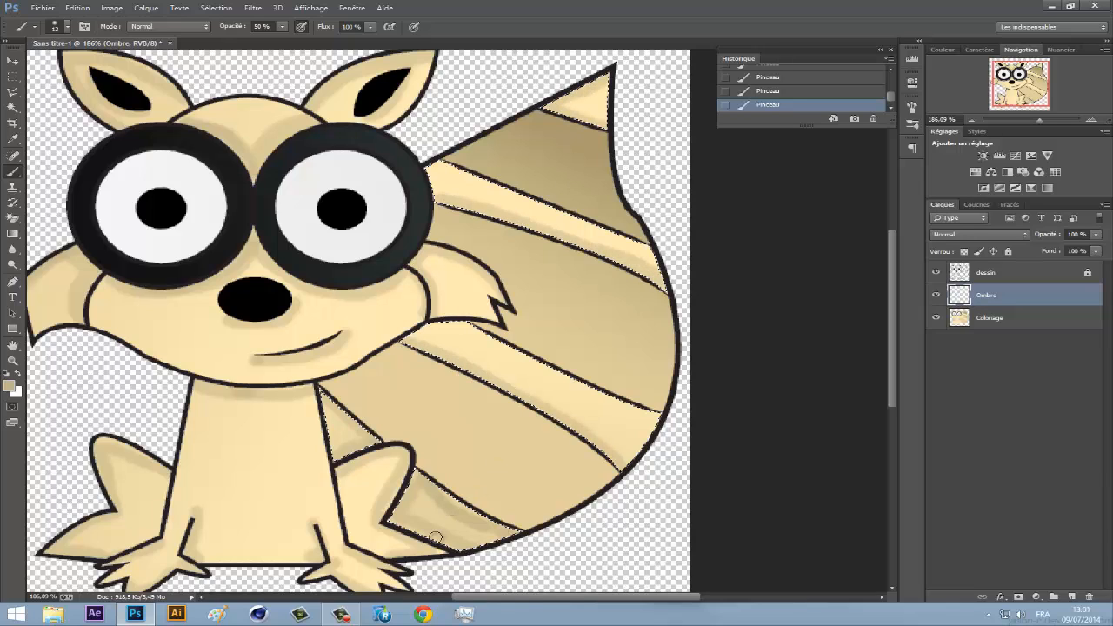
key("ctrl+d")
- Sample the light beige face color and paint over the uneven end of the smile shadow on the Ombre layer
key("z")
left_click_drag(247, 359, 383, 384)
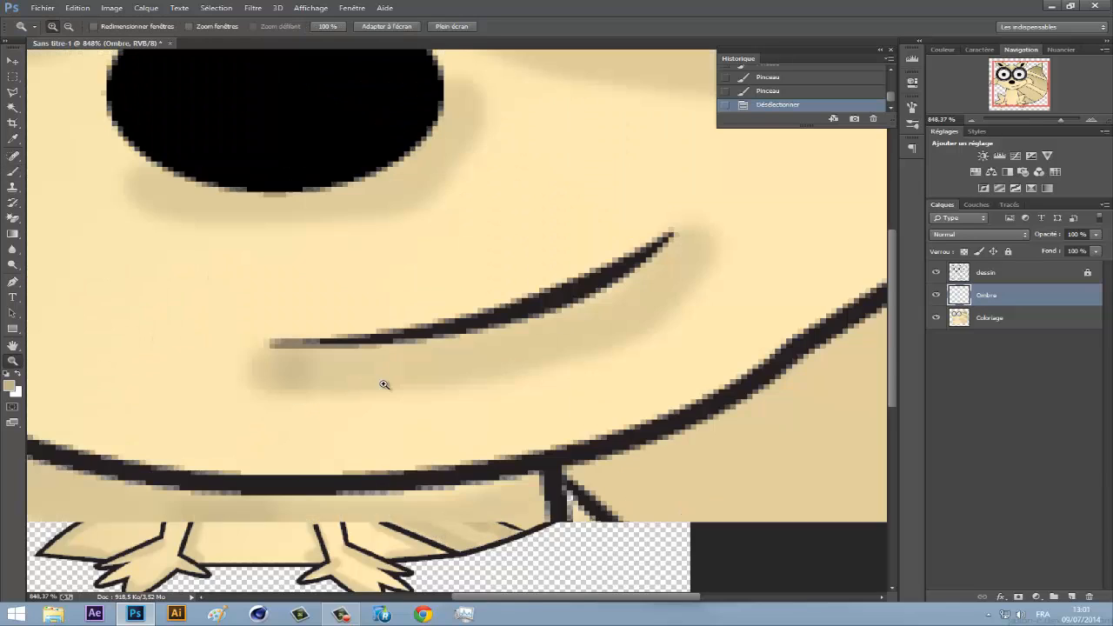
left_click(12, 172)
left_click(10, 385)
left_click(231, 392)
key("Return")
left_click_drag(232, 392, 240, 366)
left_click(12, 360)
left_click(387, 26)
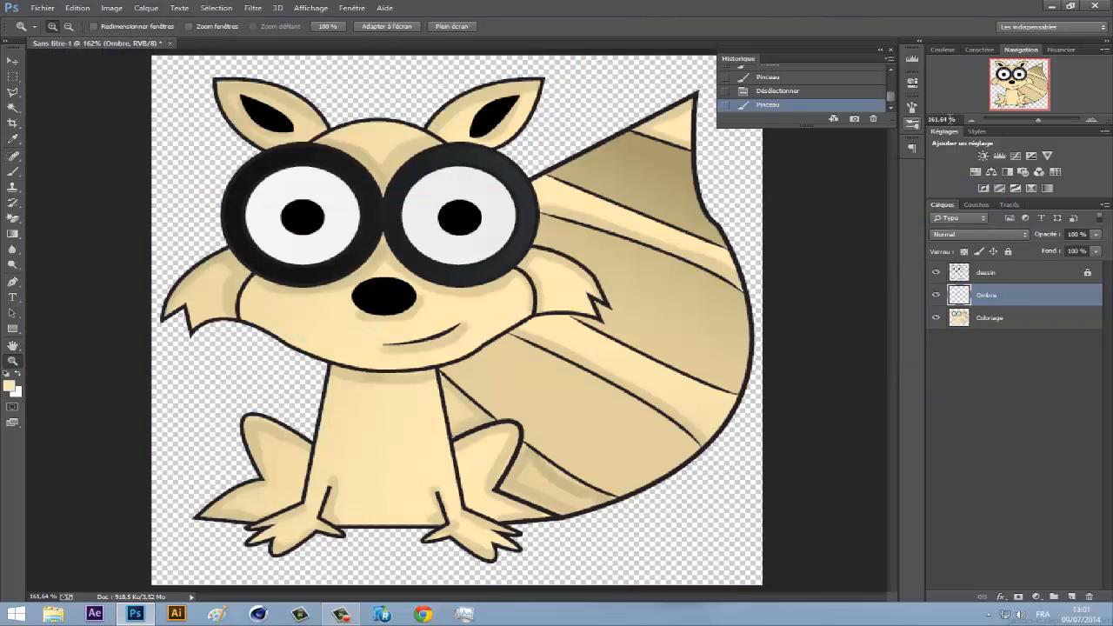
key("ctrl+1")
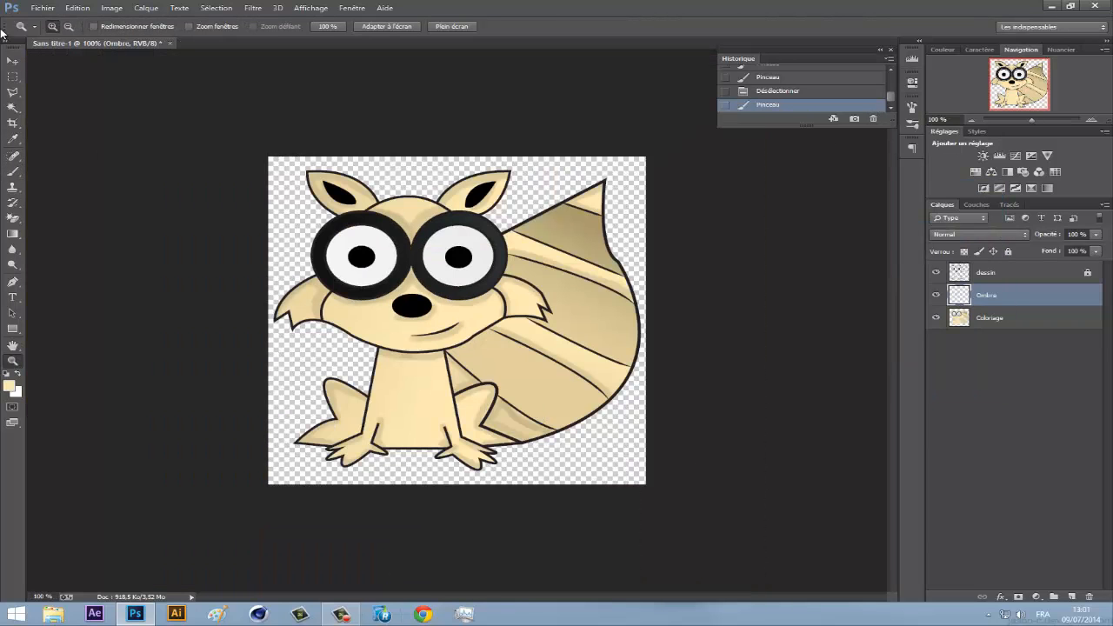
left_click(15, 62)
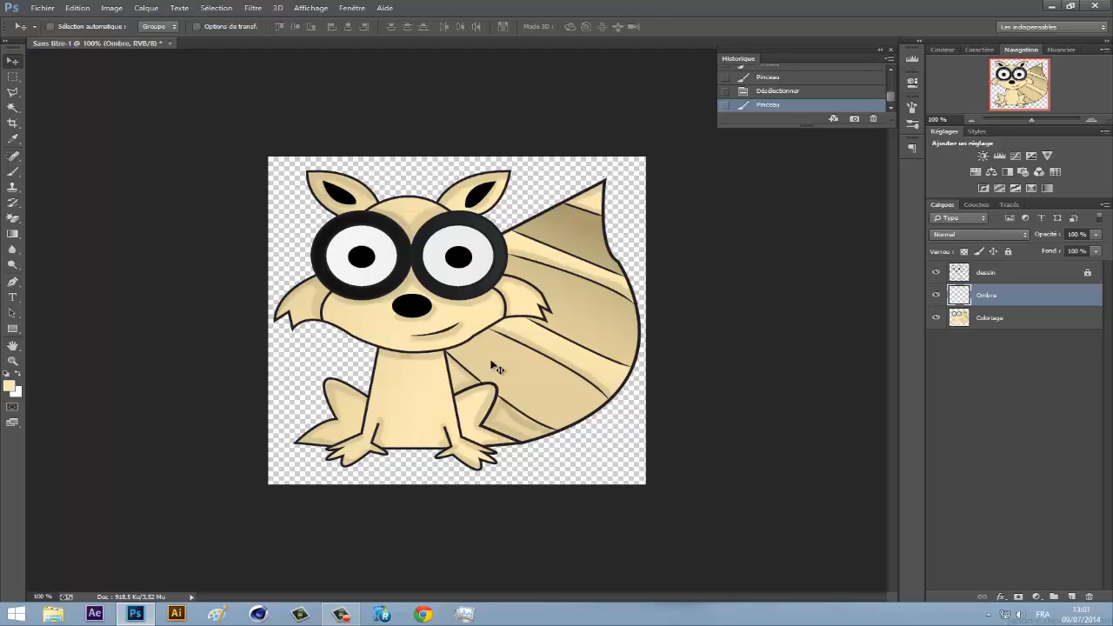
left_click(342, 613)
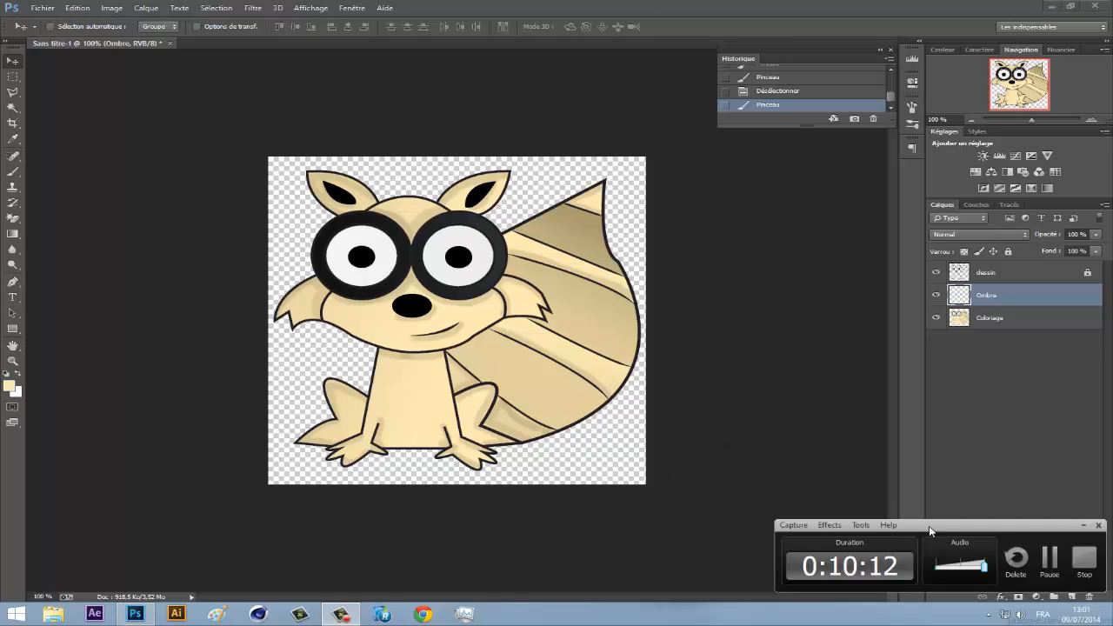
left_click(1045, 570)
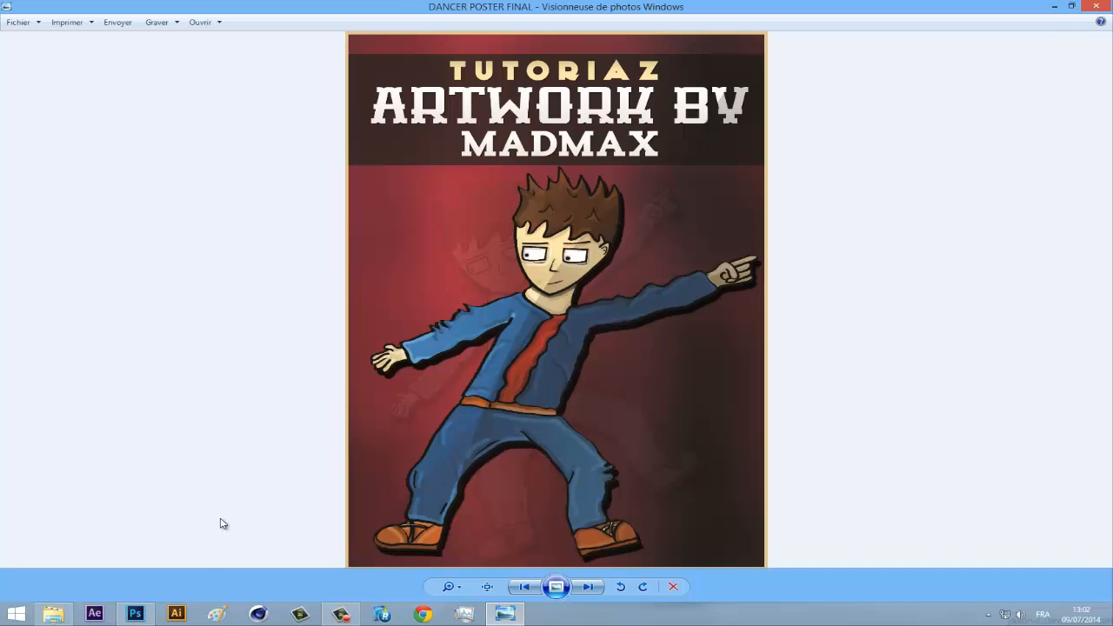
- Switch back to Photoshop and set the foreground color to a near-white cream
left_click(135, 614)
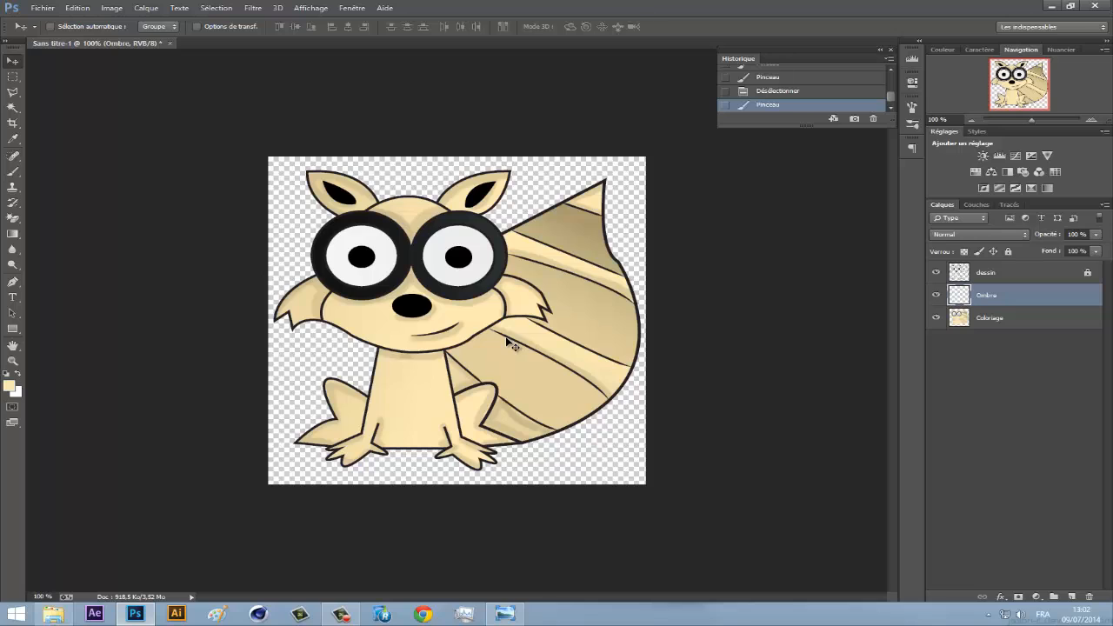
left_click(9, 388)
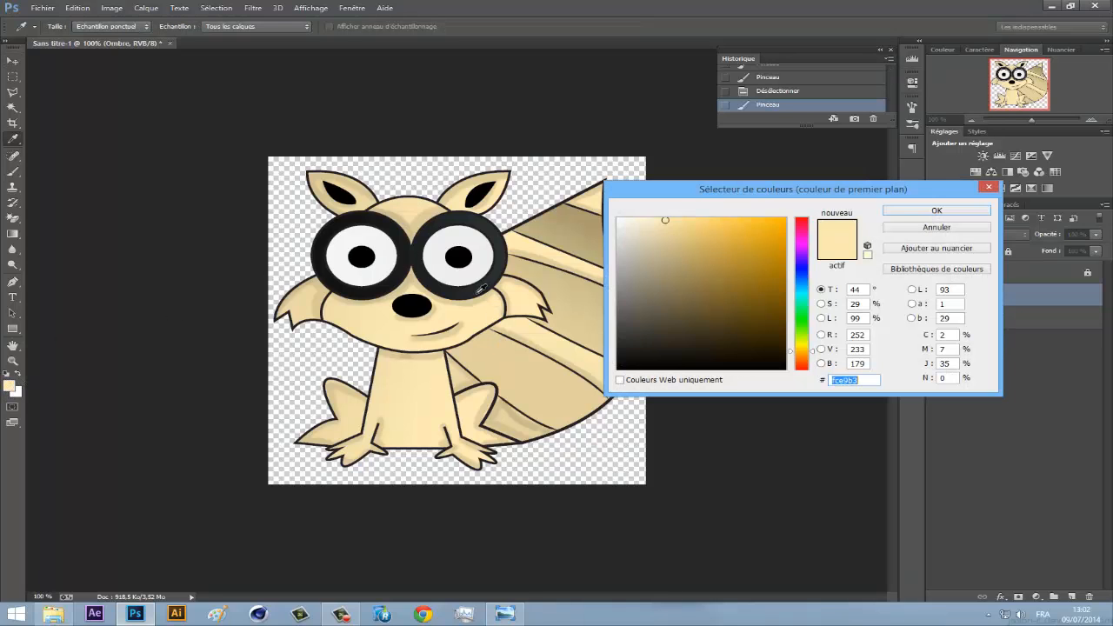
left_click(632, 218)
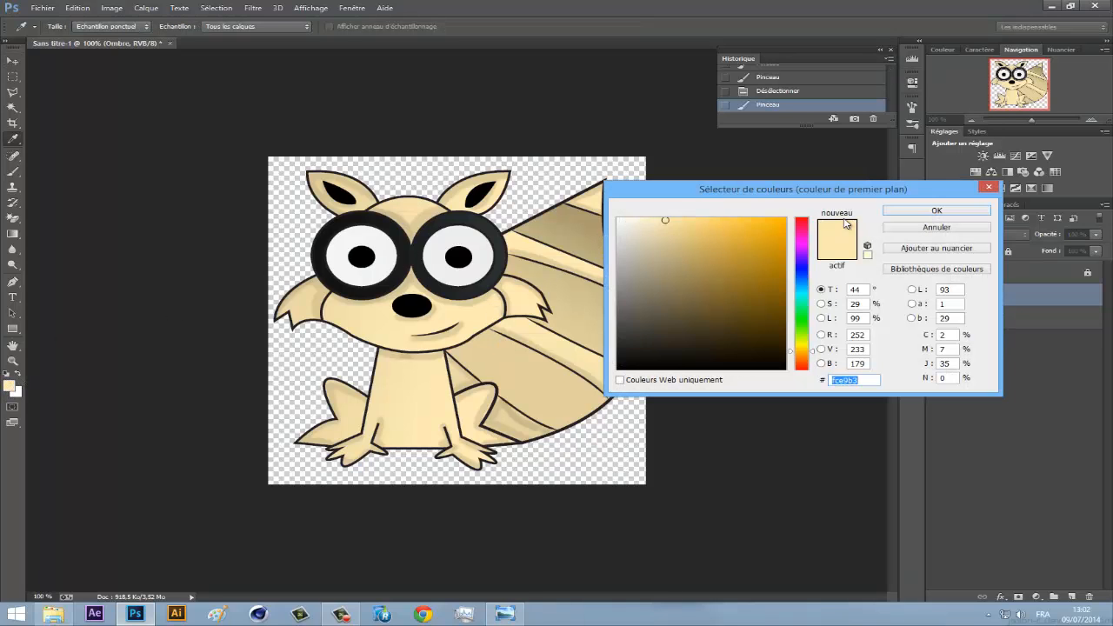
left_click(899, 211)
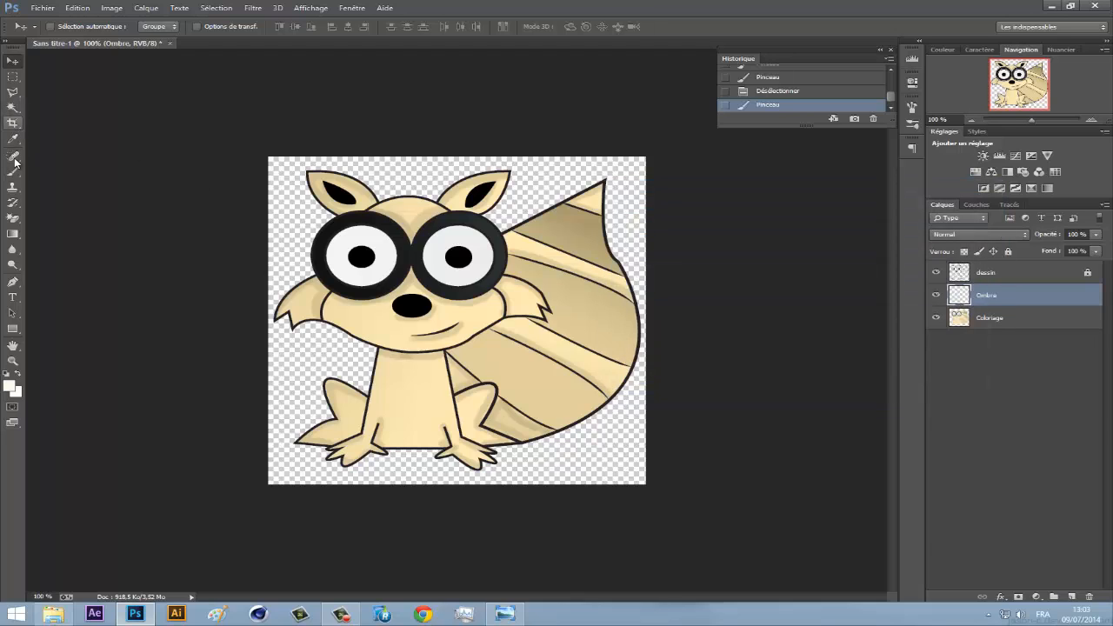
- Brush near-white highlights on the right ear and the forehead on the Ombre layer
left_click(13, 171)
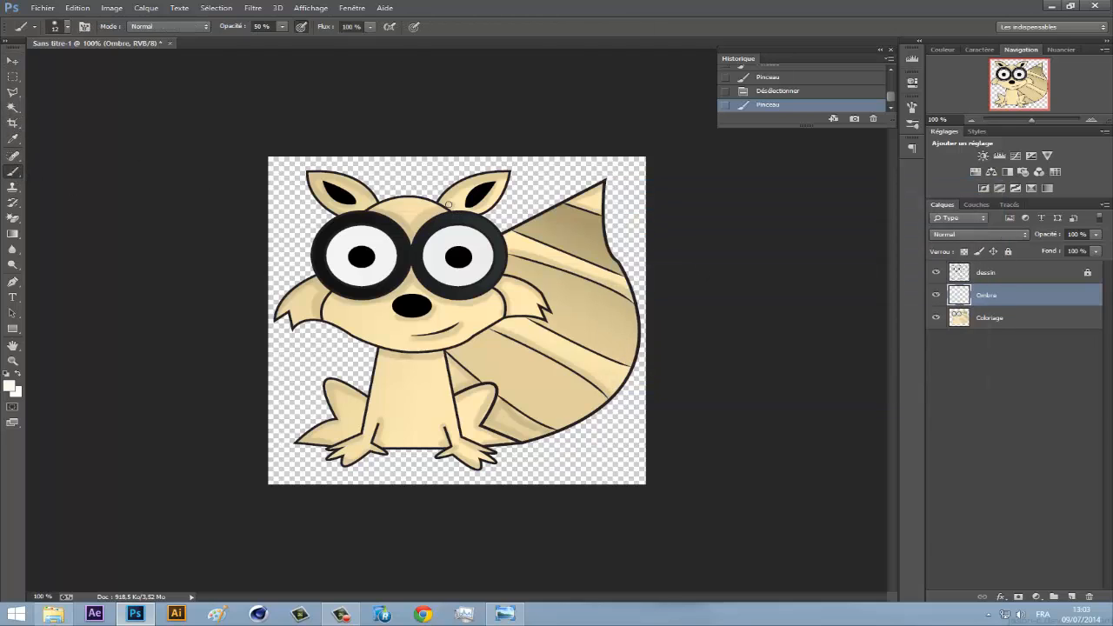
left_click(473, 186)
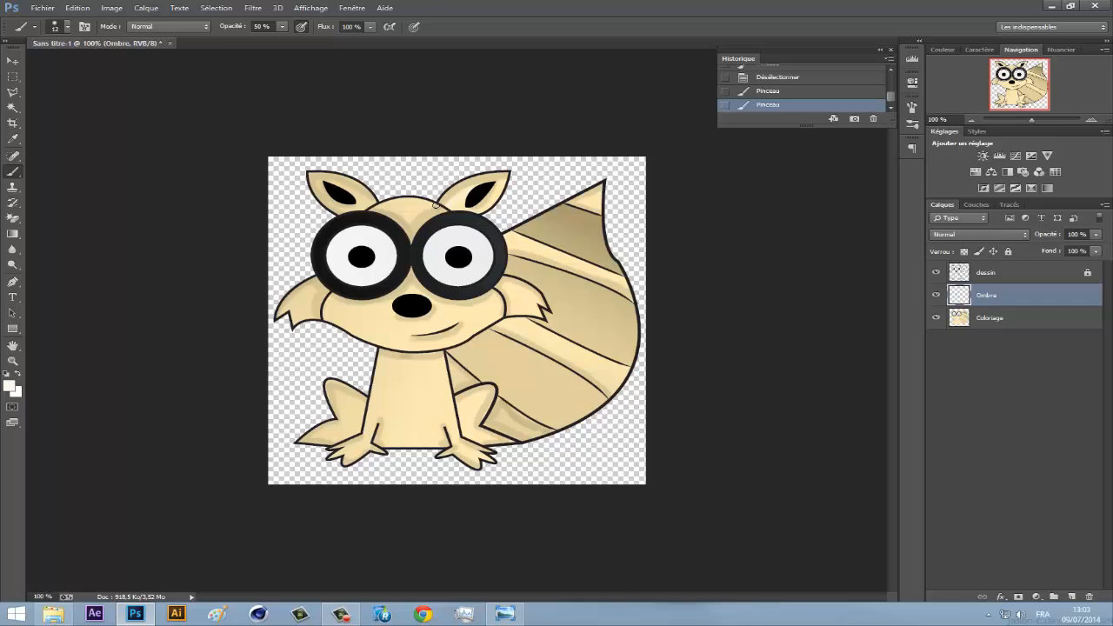
left_click(401, 216)
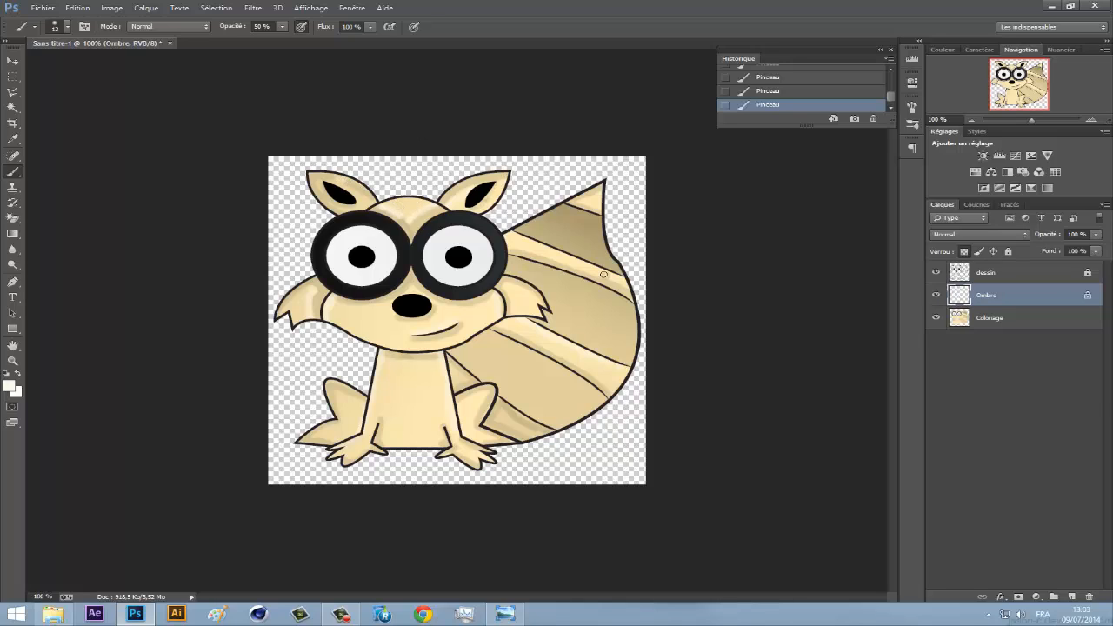
- Delete the last two brush strokes from the history
left_click(874, 119)
key("Return")
left_click(874, 120)
key("Return")
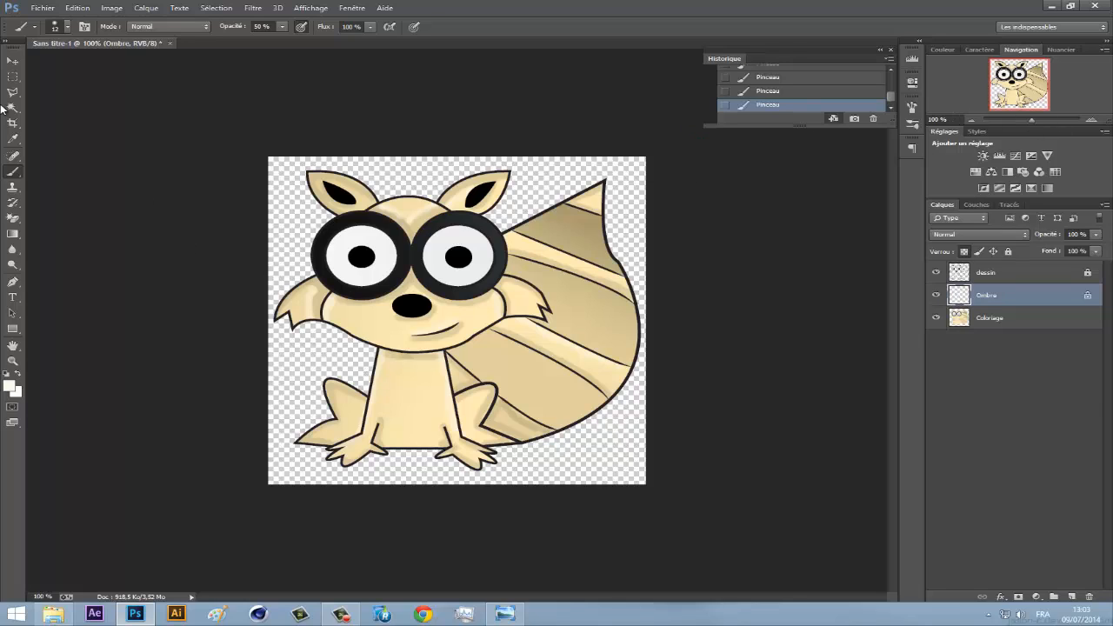
- Try to move the Ombre layer in the duplicated Pinceau document and undo the move
key("v")
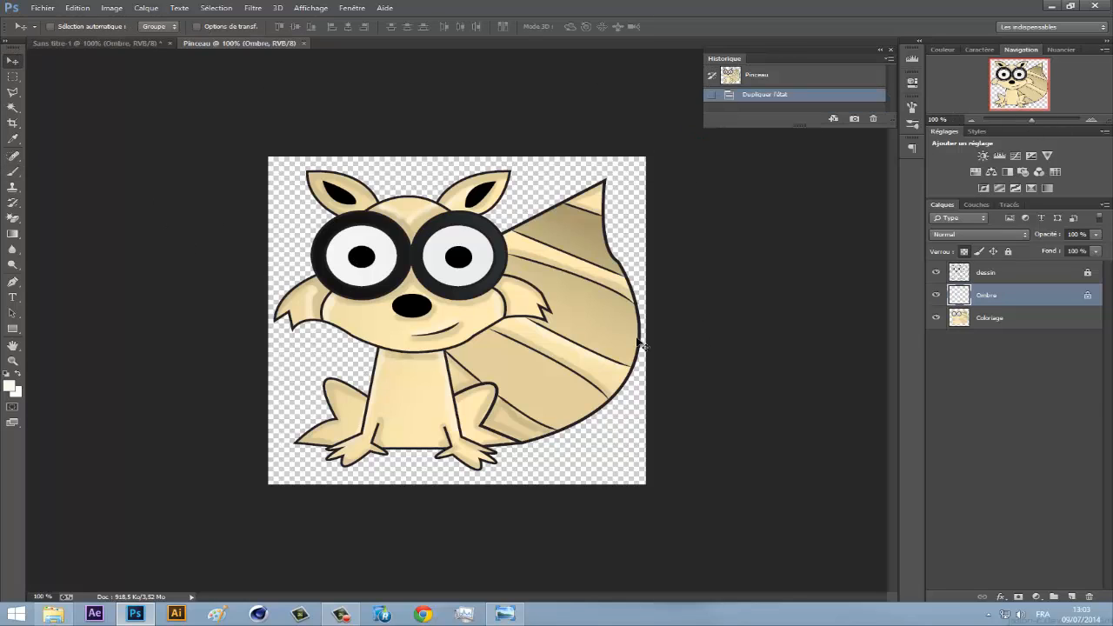
mouse_move(493, 328)
left_mouse_down()
mouse_move(471, 331)
mouse_move(513, 345)
left_mouse_up()
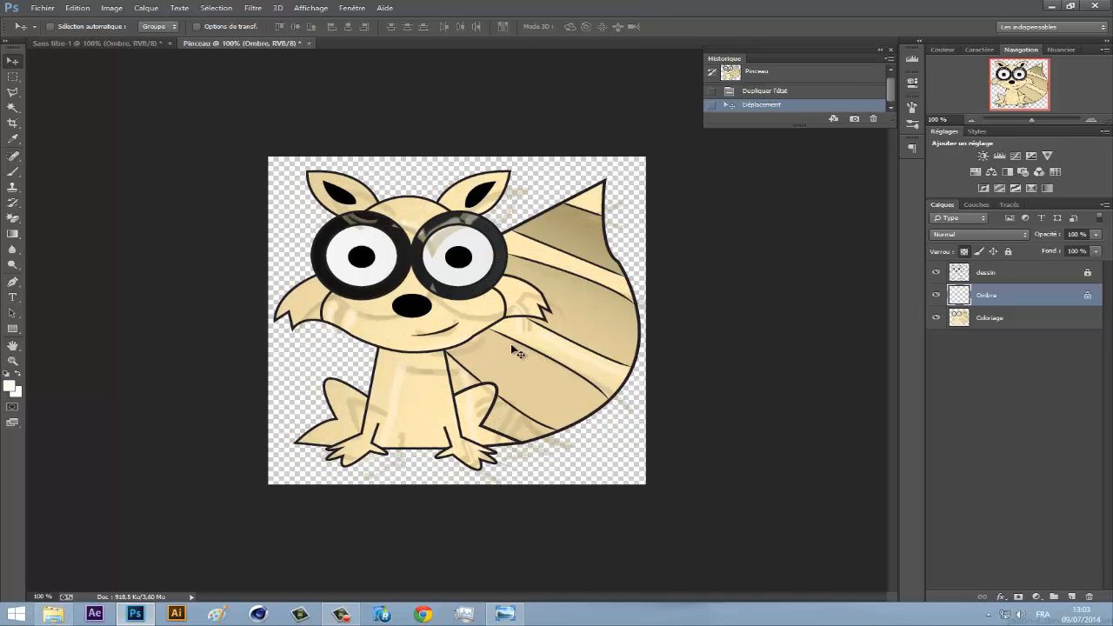
key("ctrl+z")
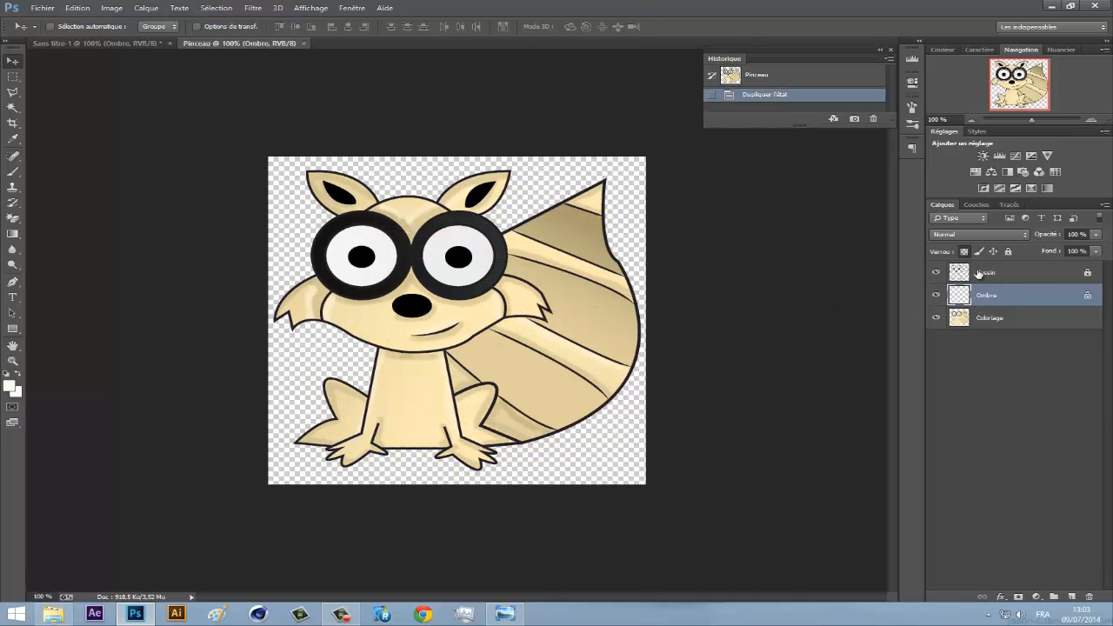
- Merge the dessin, Ombre and Coloriage layers into one and move the merged raccoon slightly down and to the right
left_click(978, 274)
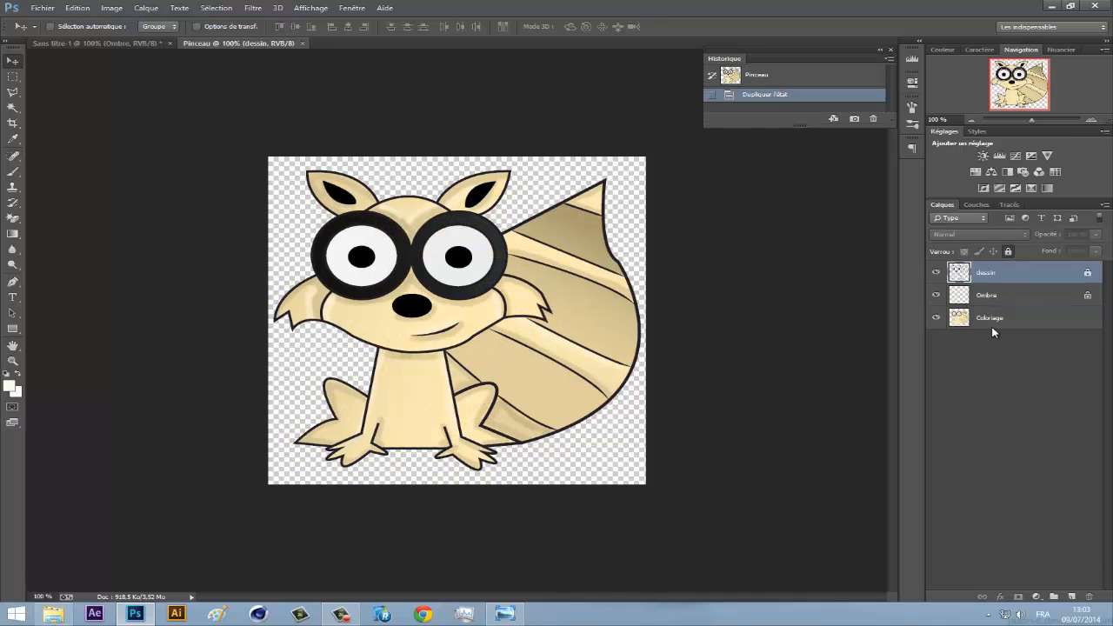
left_click(987, 274, "shift")
right_click(986, 274)
left_click(950, 414)
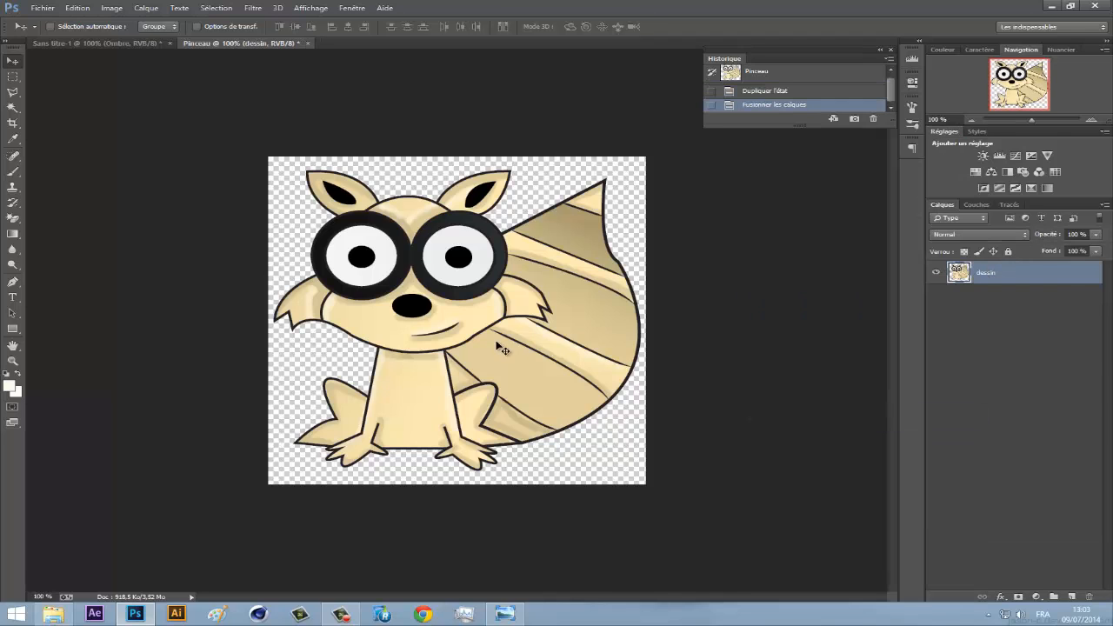
left_click_drag(471, 416, 473, 499)
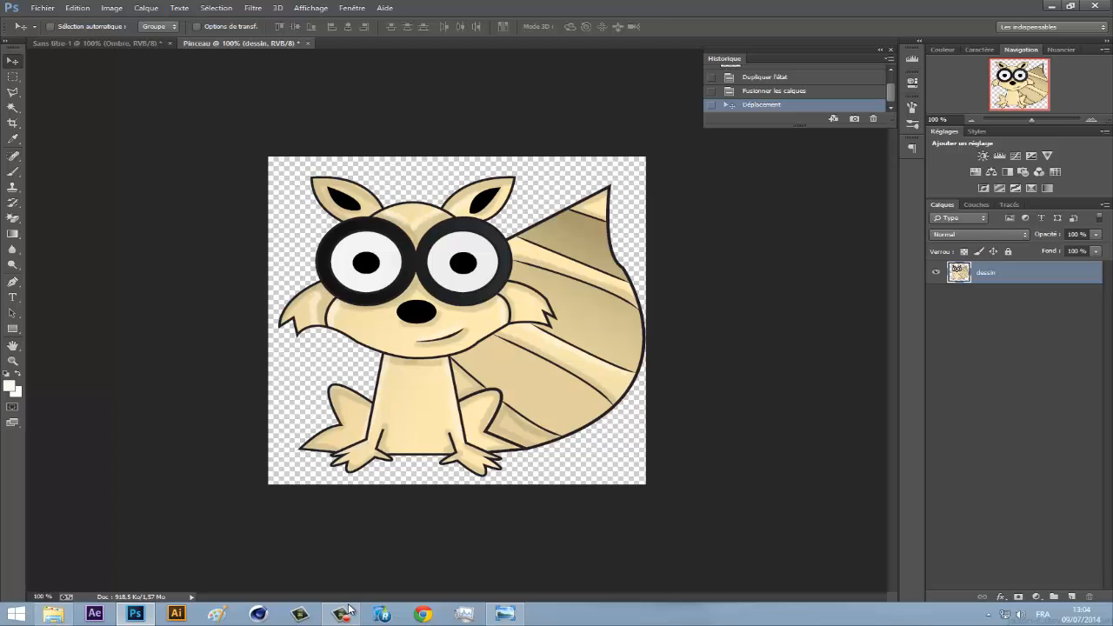